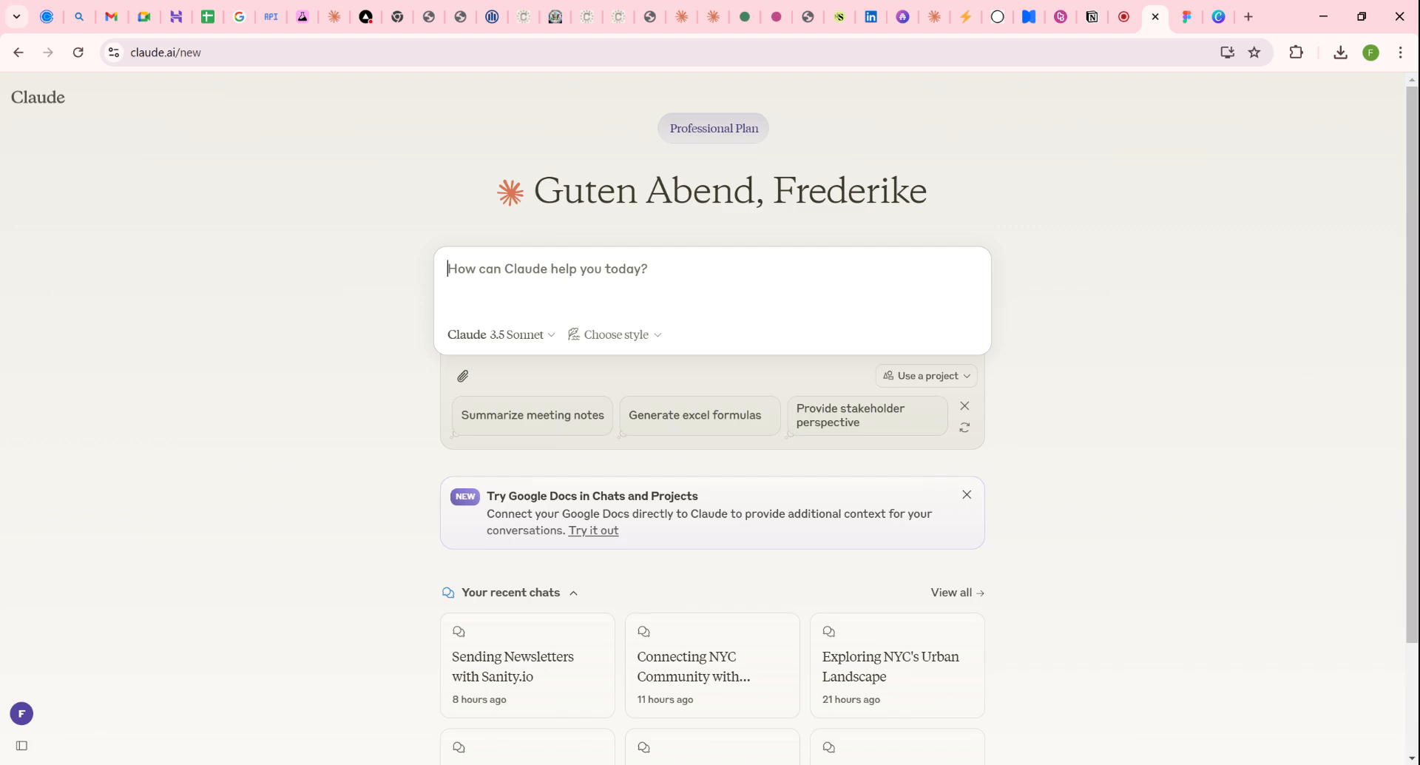
# Step: Begin the prompt by telling Claude you want to create an AI-powered newsletter writer tool and a pitch presentation to investors for it
pyautogui.write('Hey')
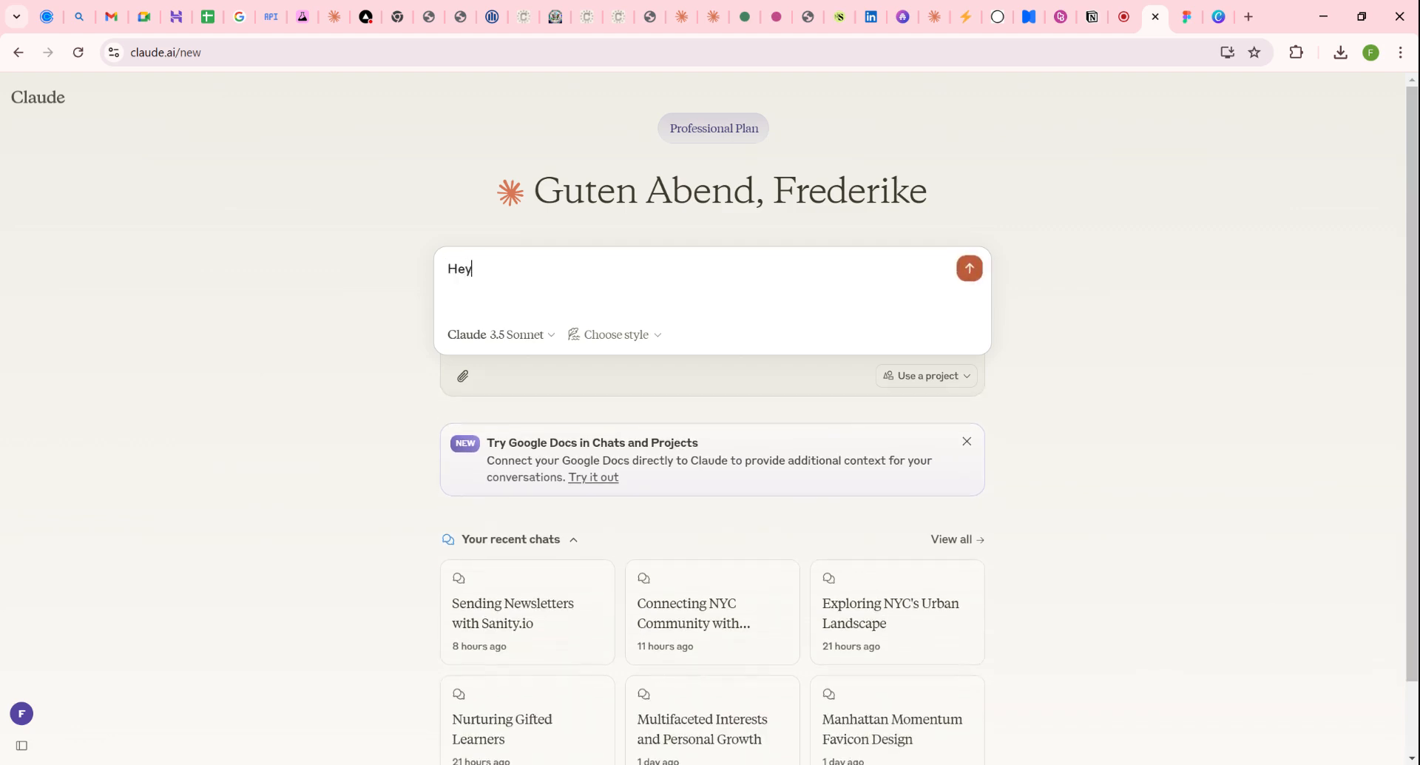
pyautogui.write(' Claude, I want to cretae')
pyautogui.press('BackSpace')
pyautogui.press('BackSpace')
pyautogui.press('BackSpace')
pyautogui.write('ate an Ai-powered')
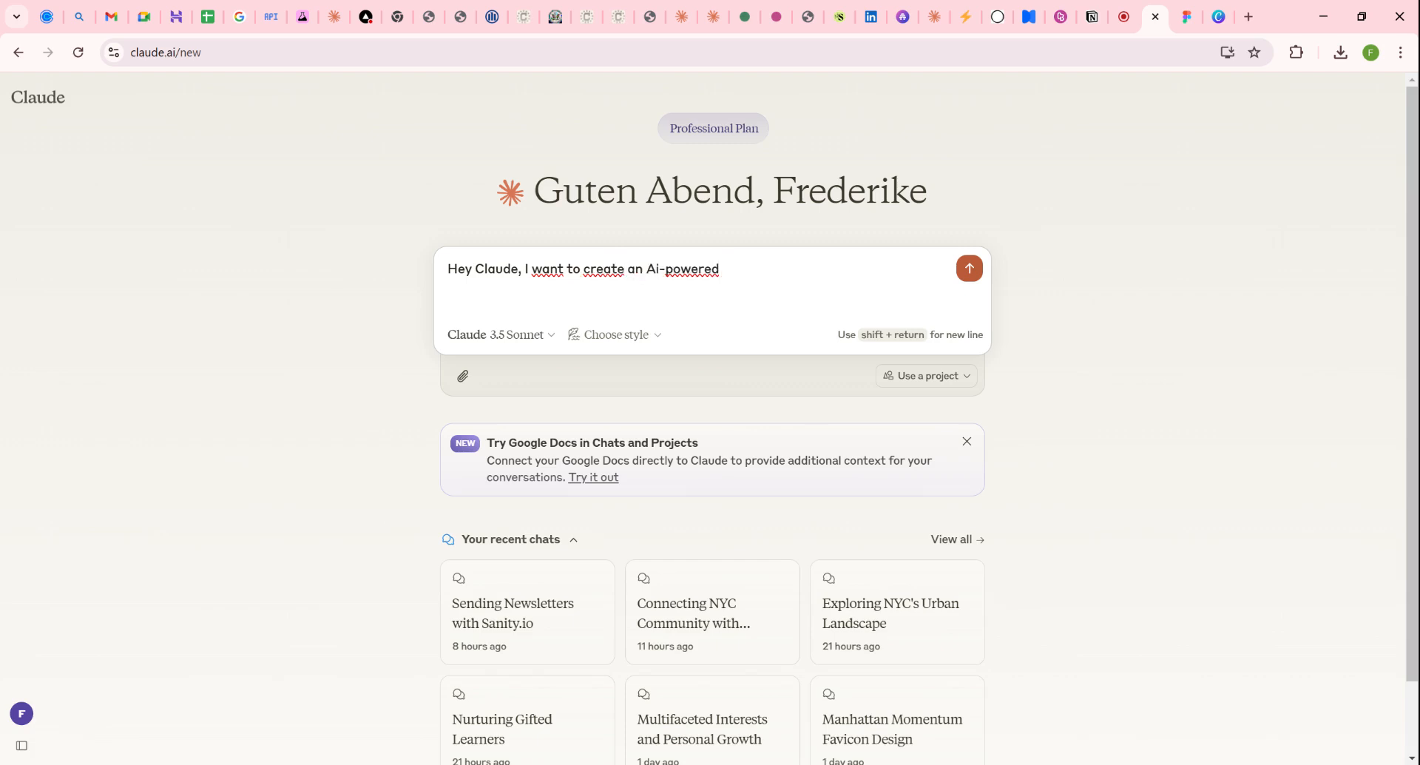
pyautogui.write(' newsletter writer tool')
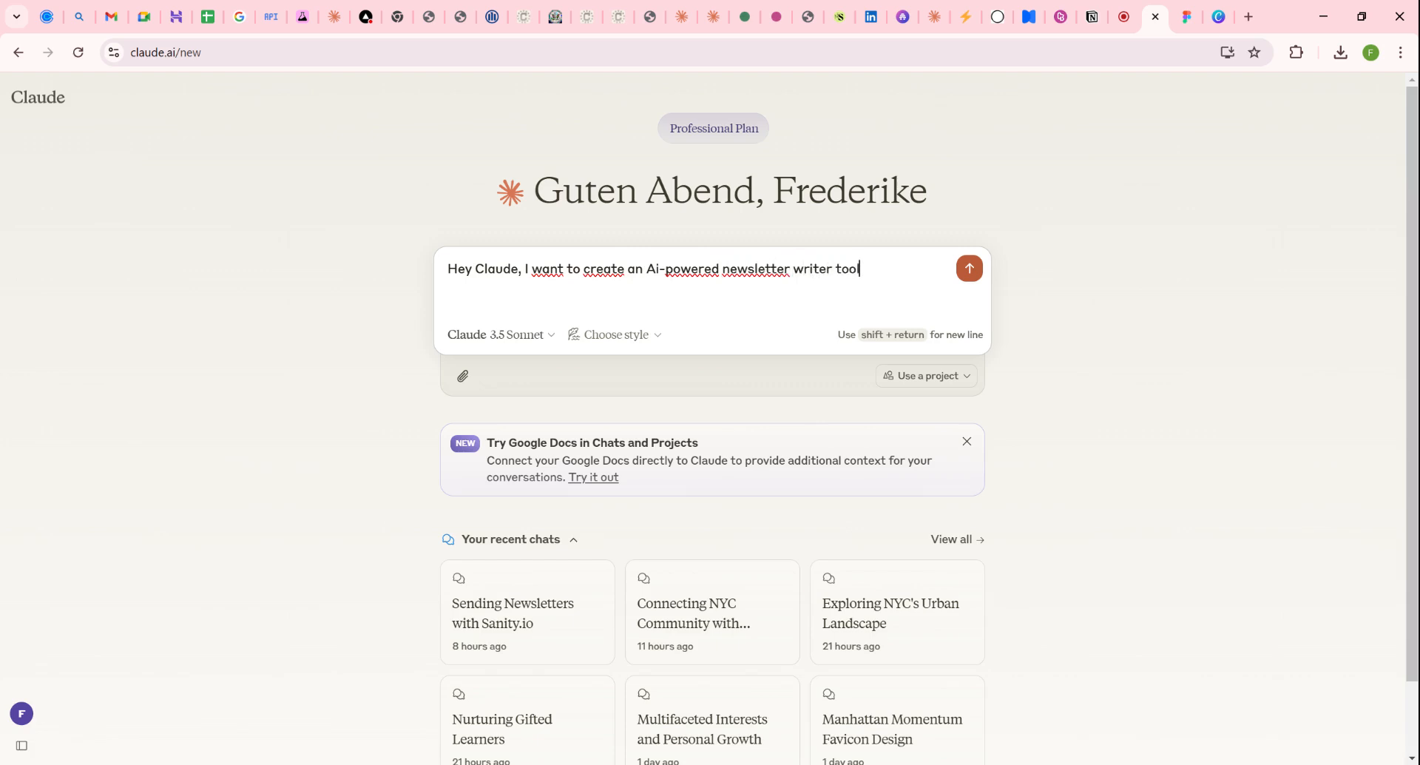
pyautogui.write(' and I want to create a pitch de')
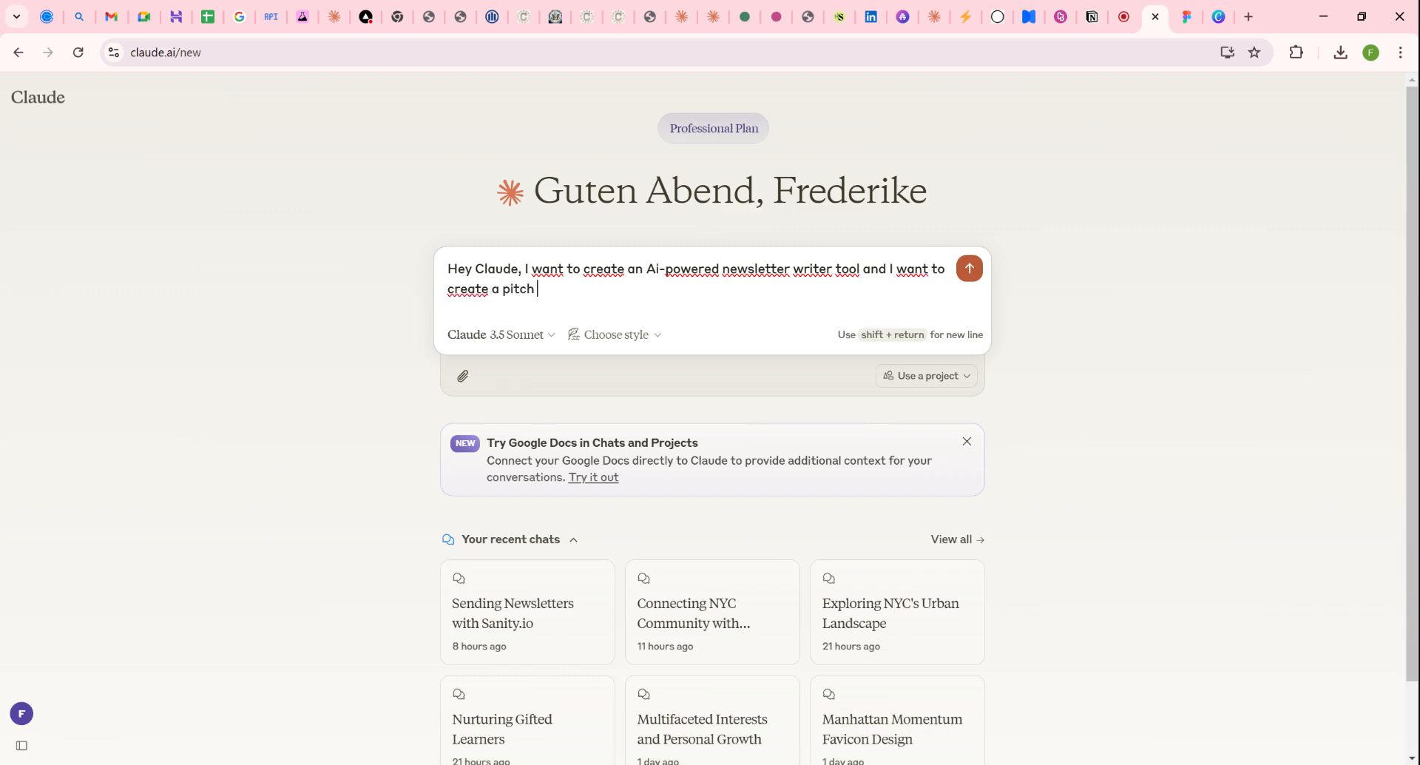
pyautogui.press('BackSpace')
pyautogui.press('BackSpace')
pyautogui.write('presentation to investors for ')
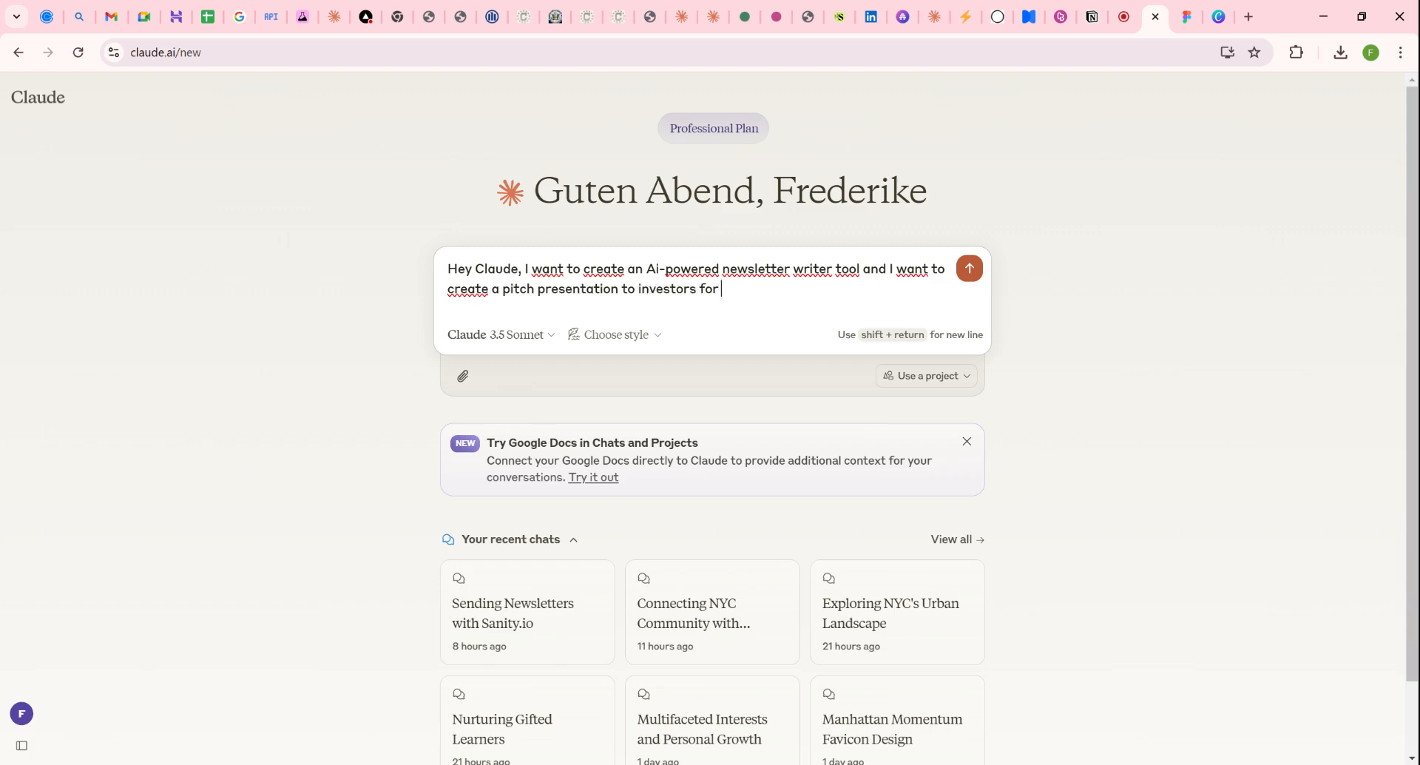
# Step: Add a request to the prompt for SVG files of the different files of the presentation in a 16:9 size
pyautogui.write('that. Can you please create')
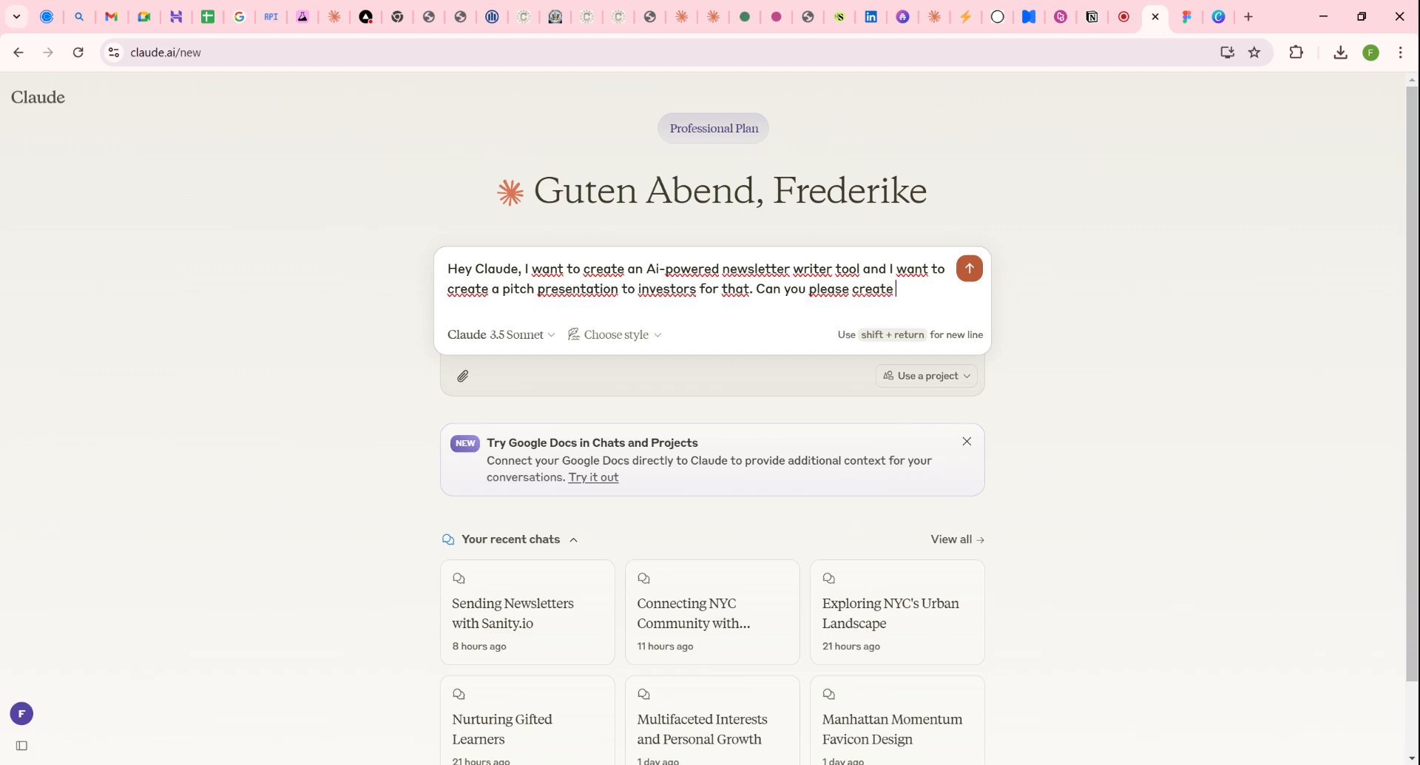
pyautogui.write('SVG files of the different files of t')
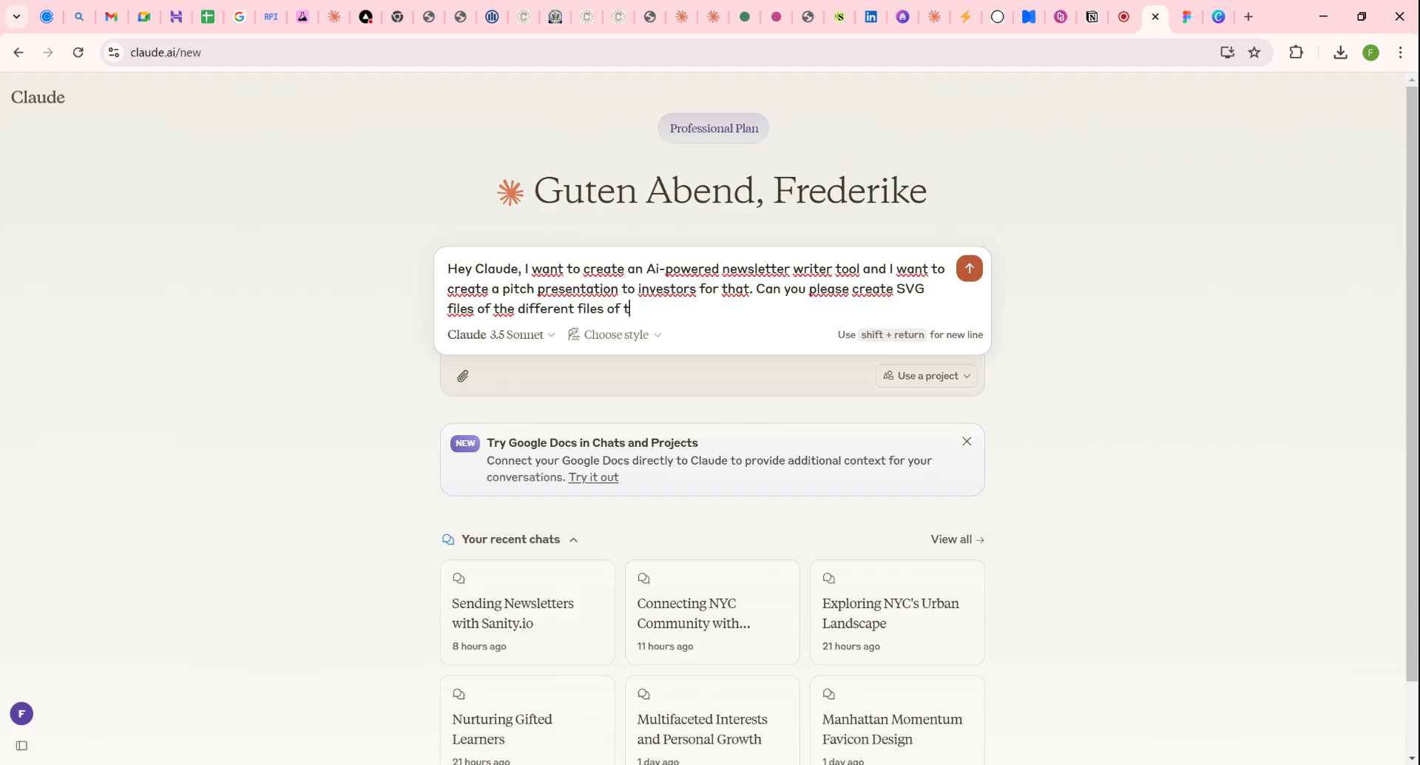
pyautogui.write('he presentation in a')
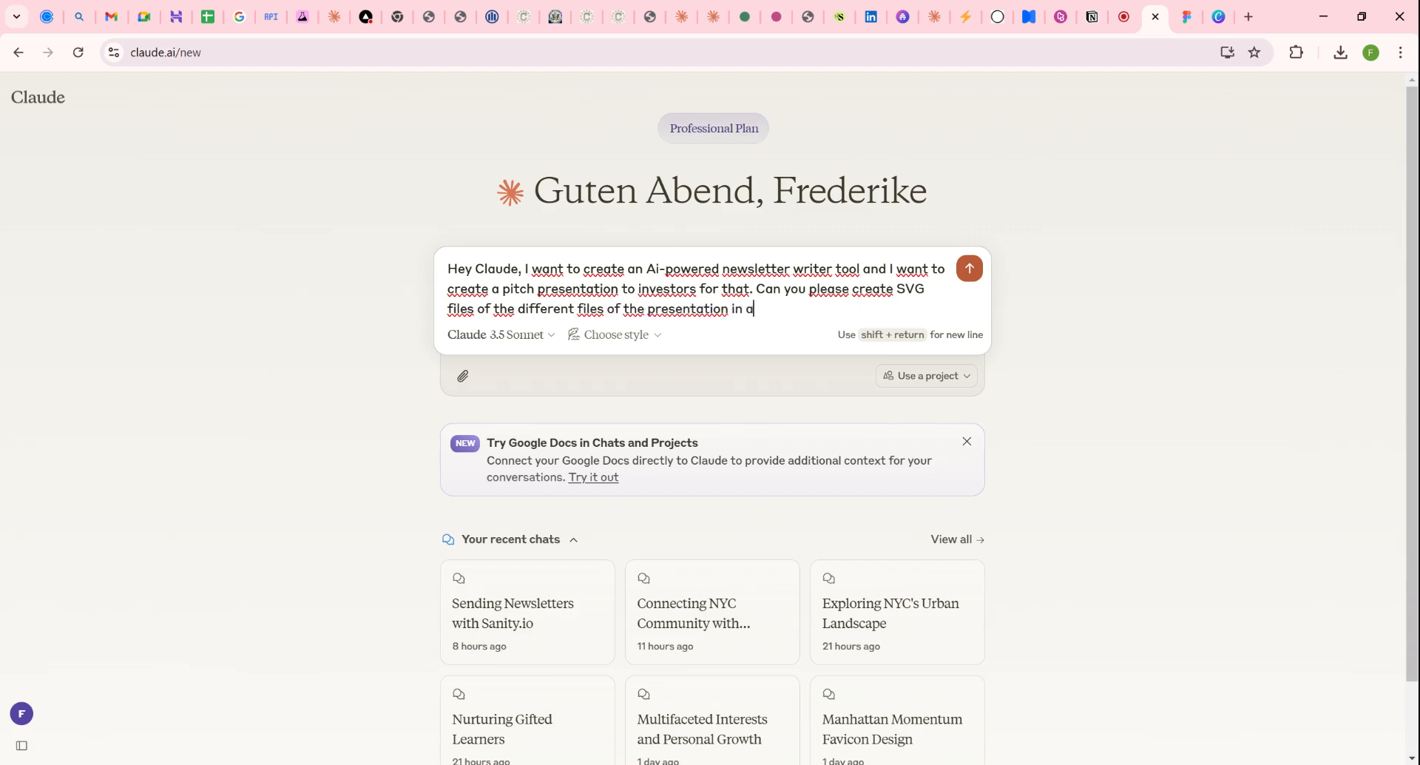
pyautogui.write(' 16:9 size.')
# Step: Ask for nice blue, purple and white colors, made as smooth, modern and simple as possible, and send the prompt
pyautogui.write('I want to ha')
pyautogui.write('ve thi')
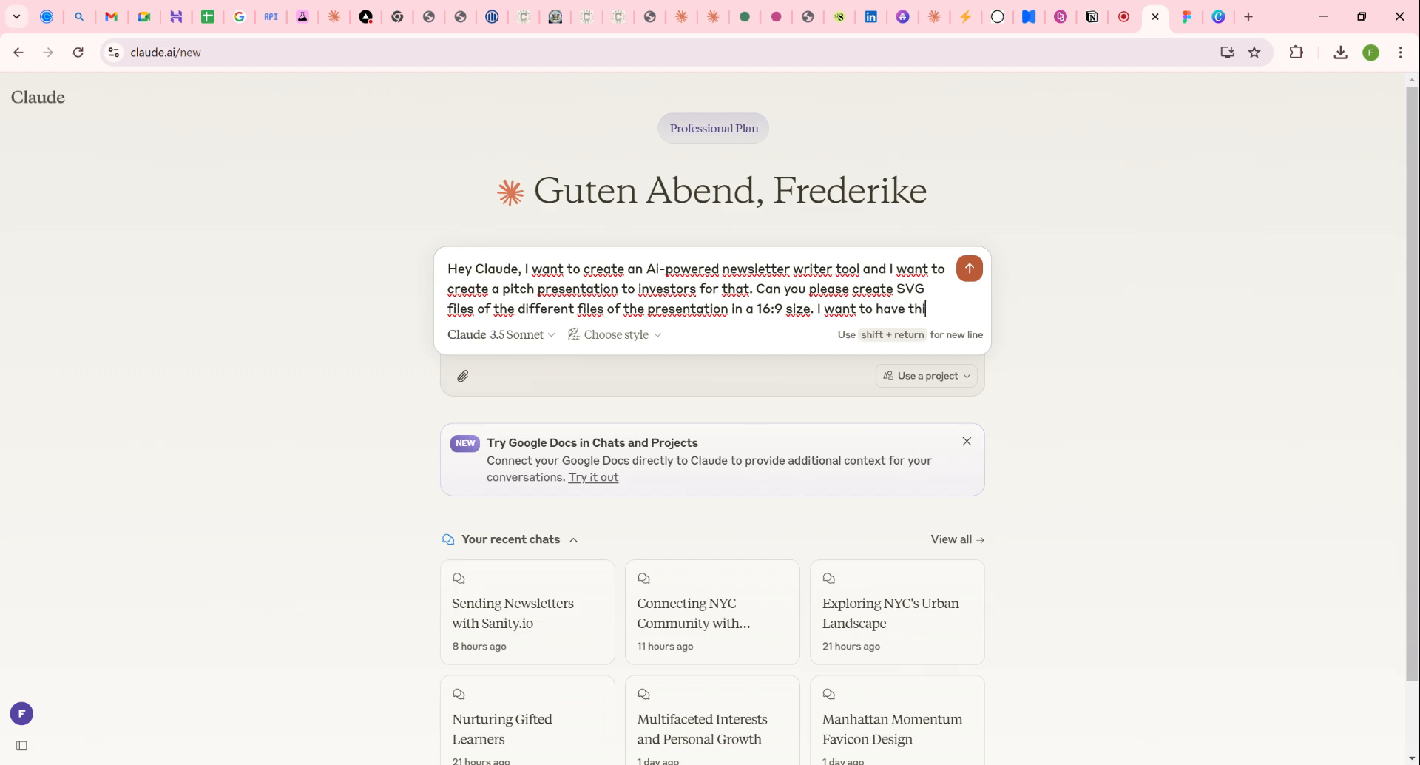
pyautogui.write('s presentation in ')
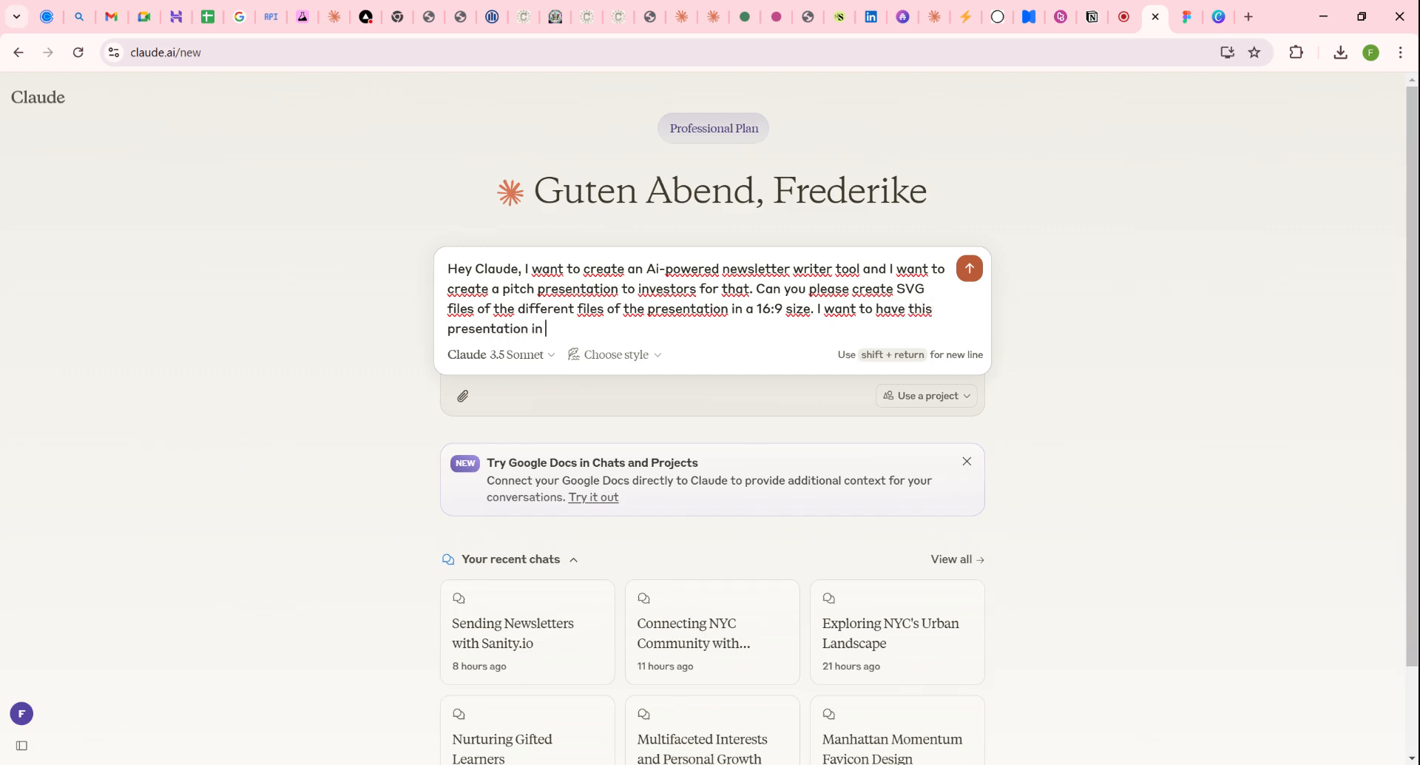
pyautogui.write('nice blue, ')
pyautogui.write('pur')
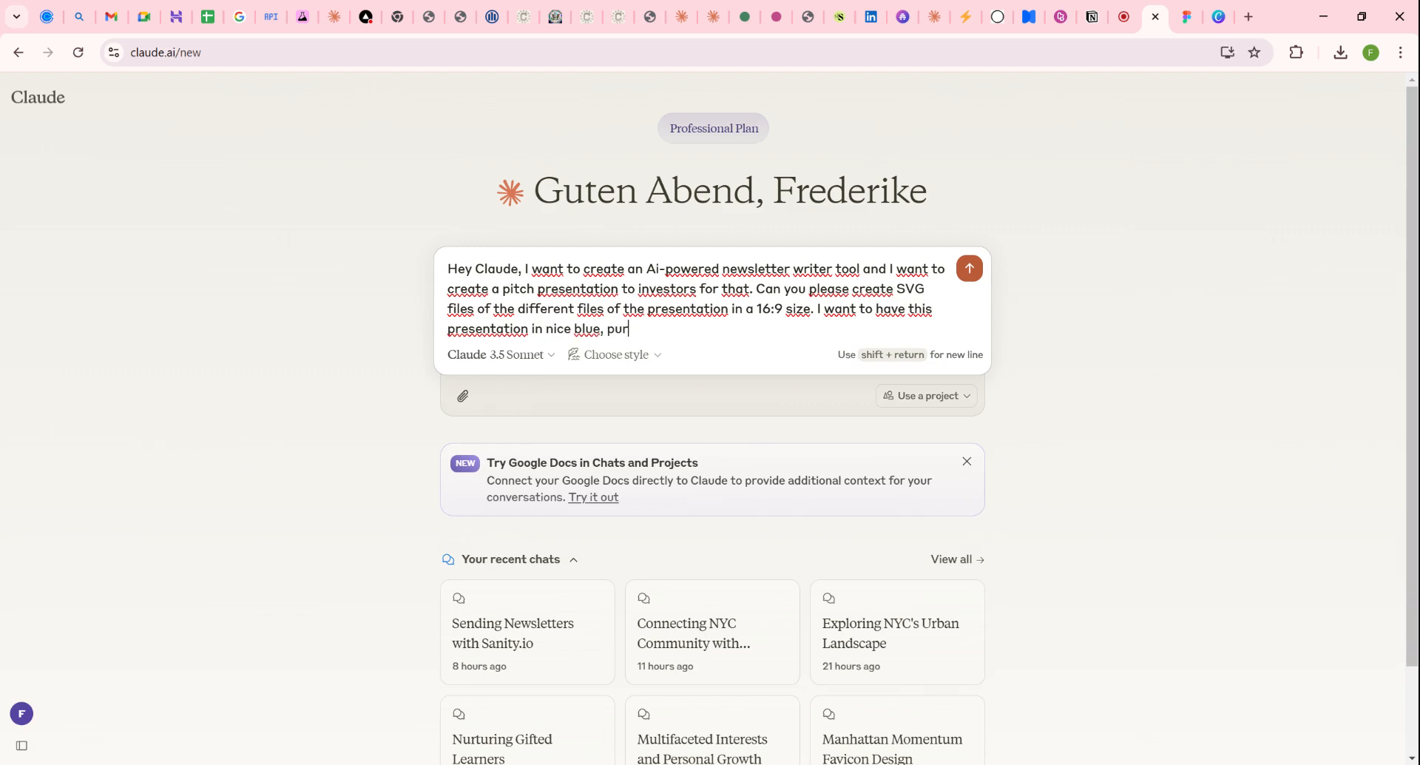
pyautogui.write('pleand white colors, ma')
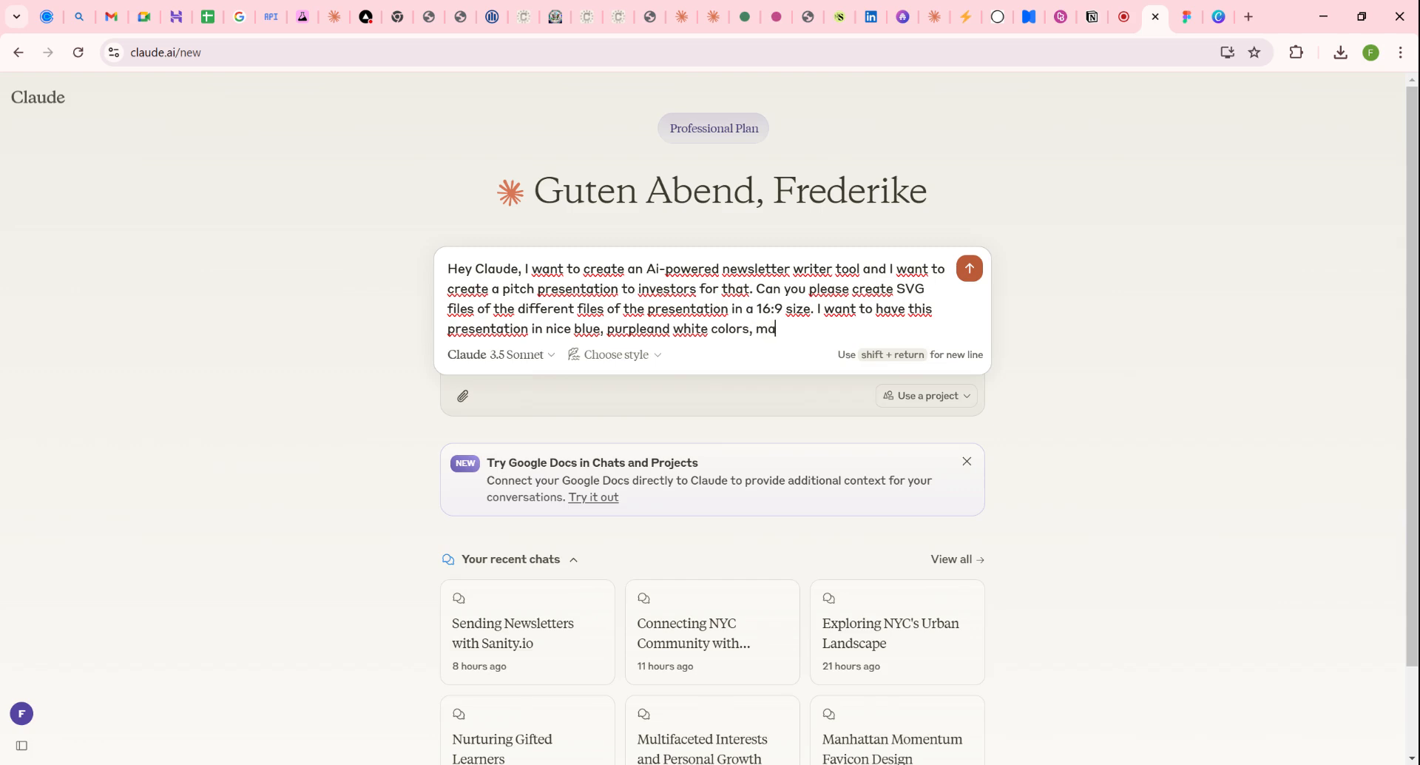
pyautogui.write('ke it however as ')
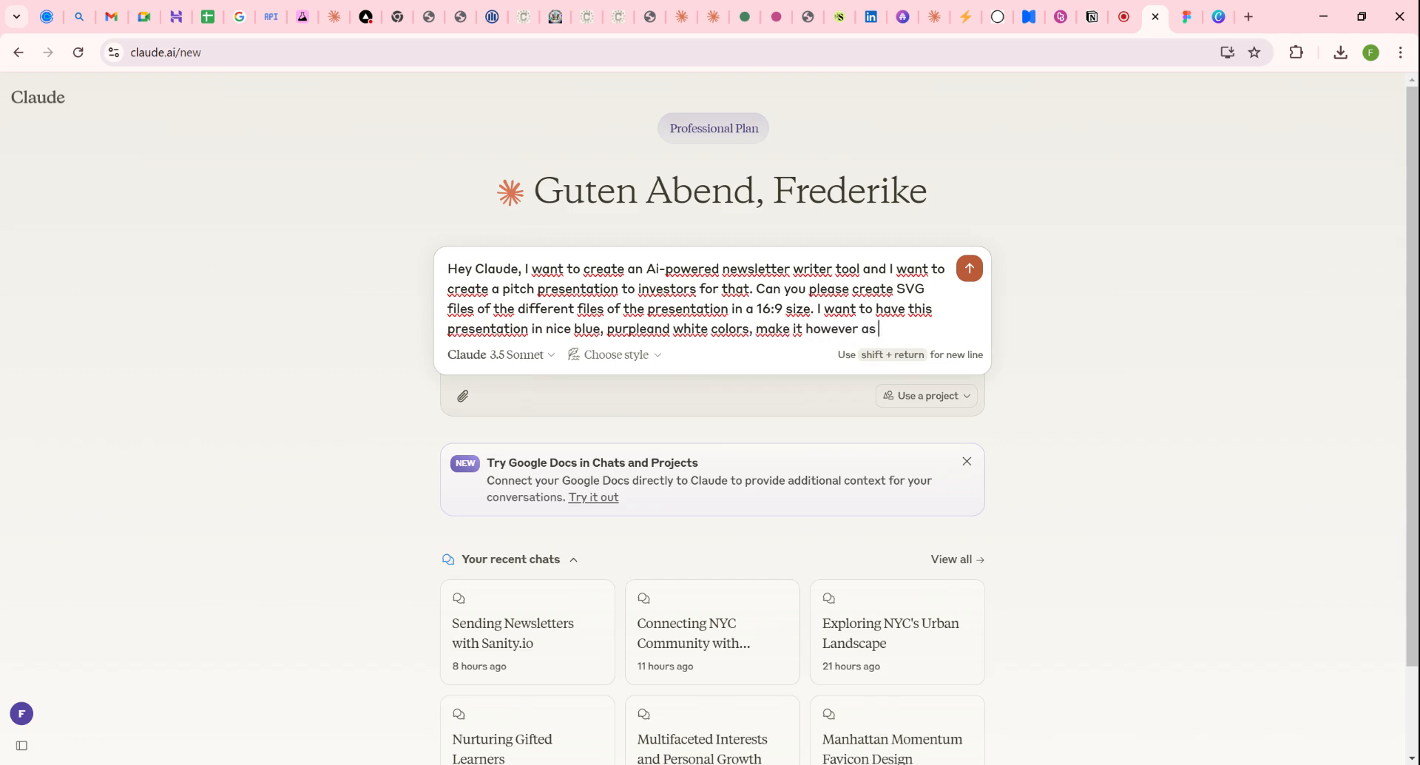
pyautogui.write('smooth and ')
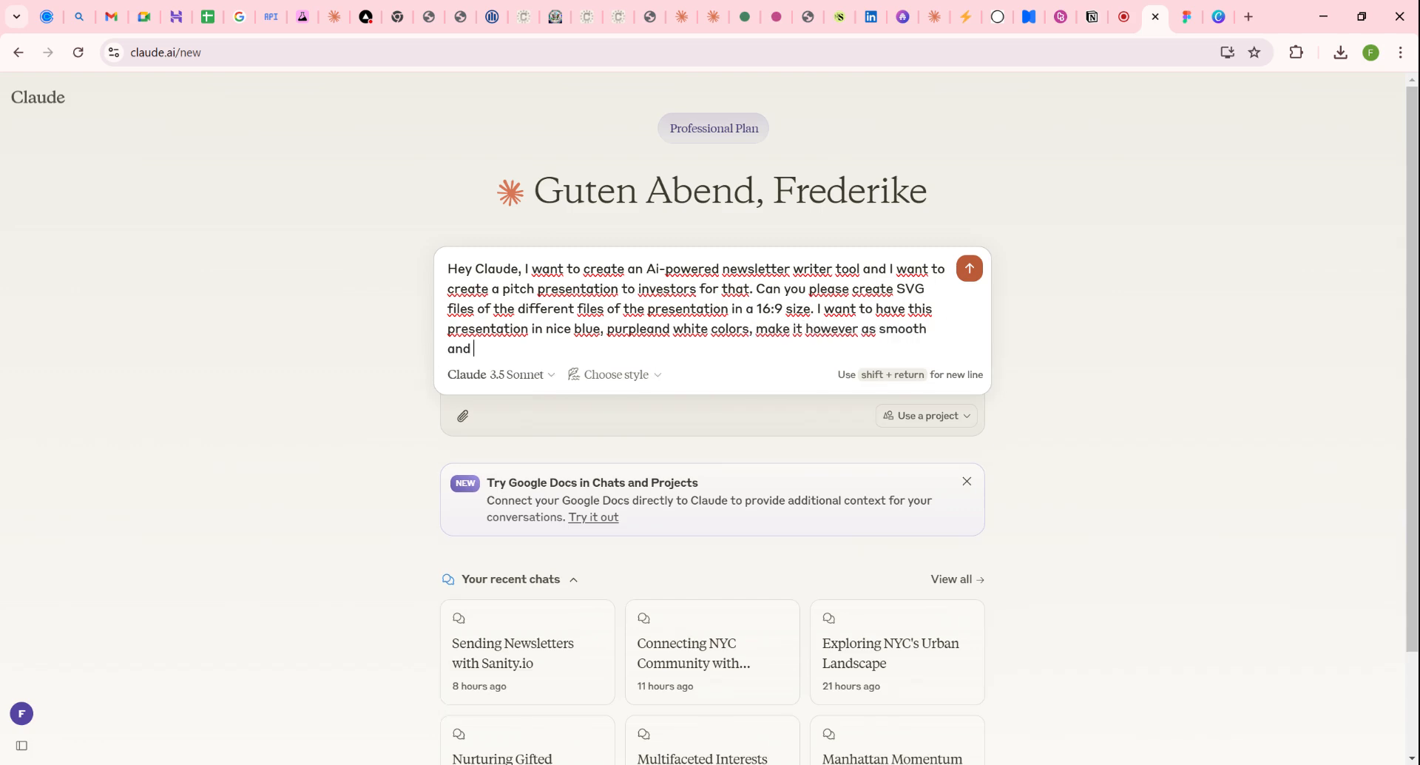
pyautogui.write('modern and simple as possible.')
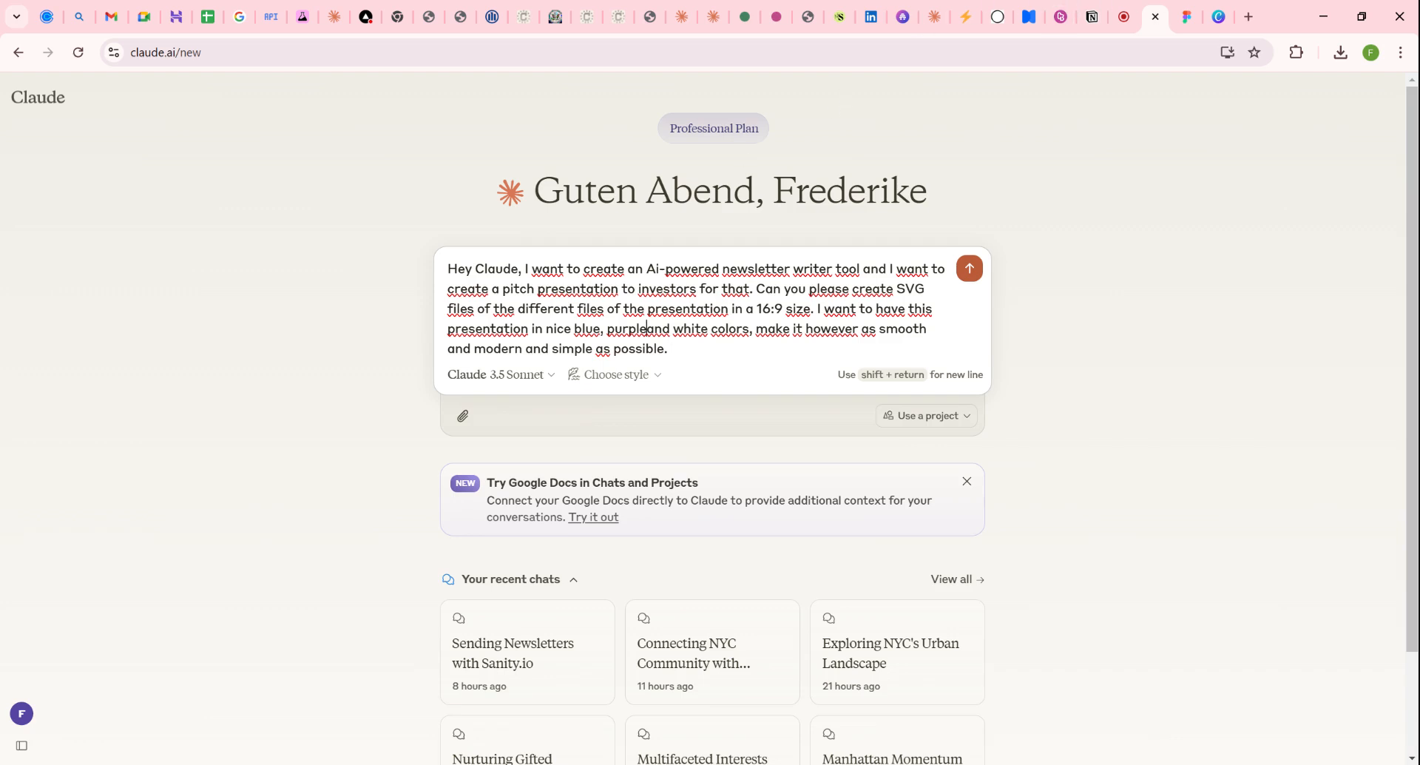
pyautogui.click(671, 348)
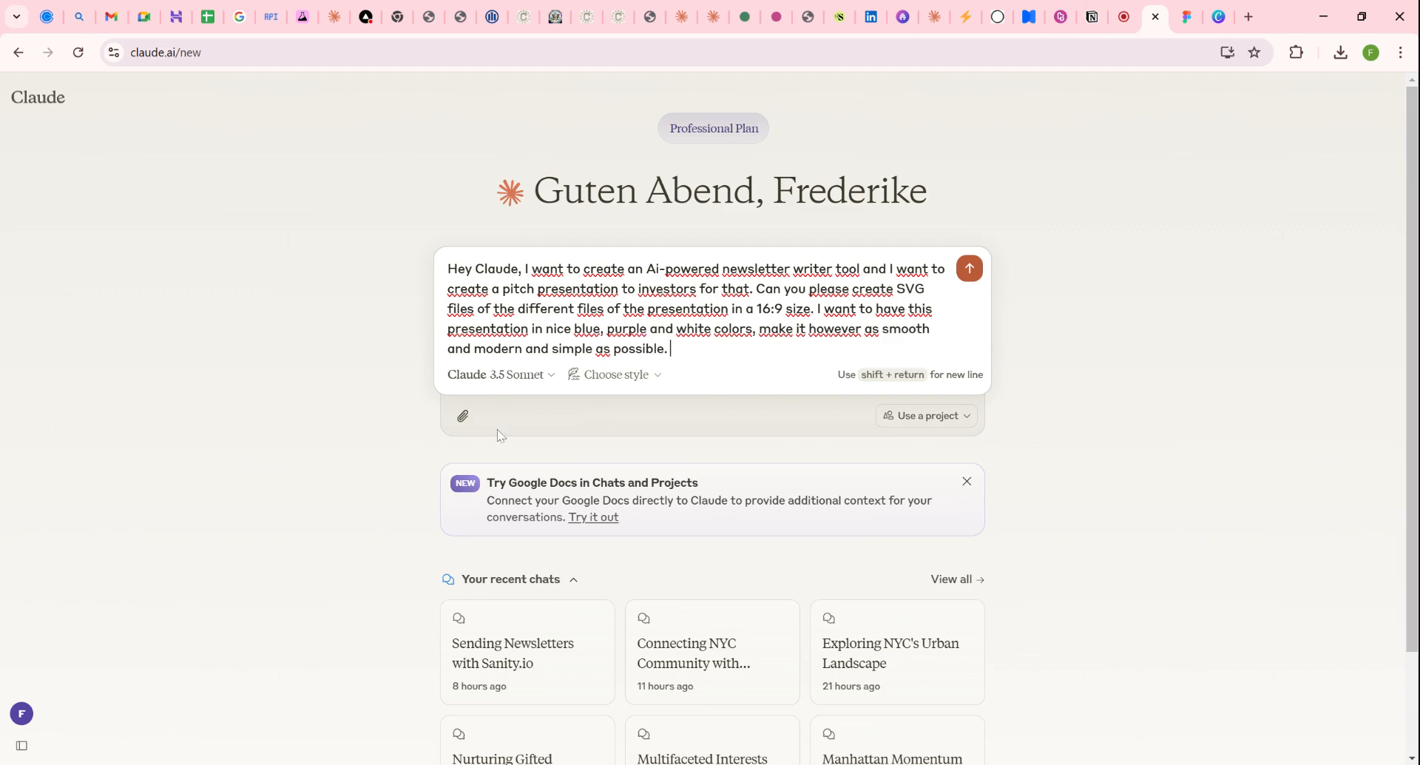
pyautogui.moveTo(460, 419)
pyautogui.click(969, 269)
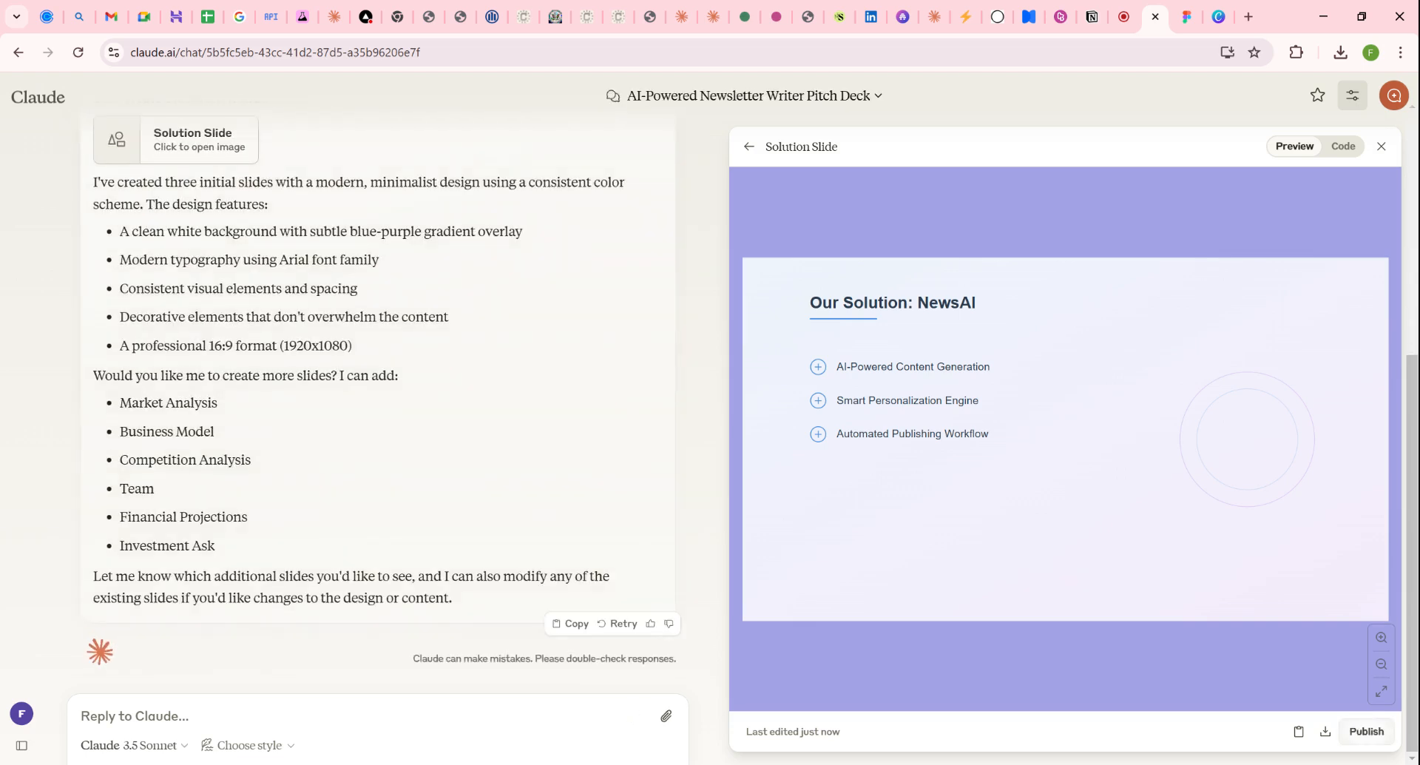
# Step: Review the title, problem statement and solution slides, and read the suggestions for additional slides
pyautogui.scroll(5, 466, 263)
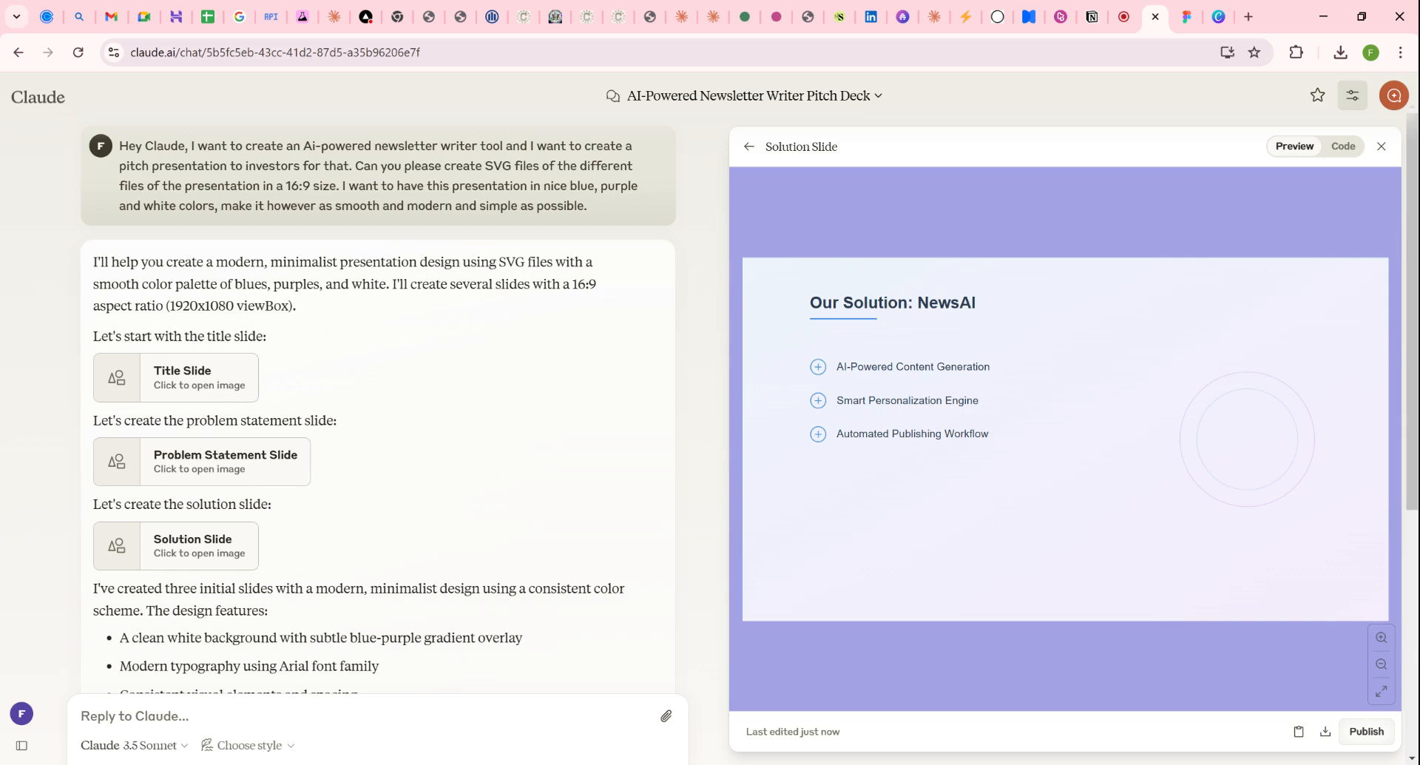
pyautogui.click(197, 392)
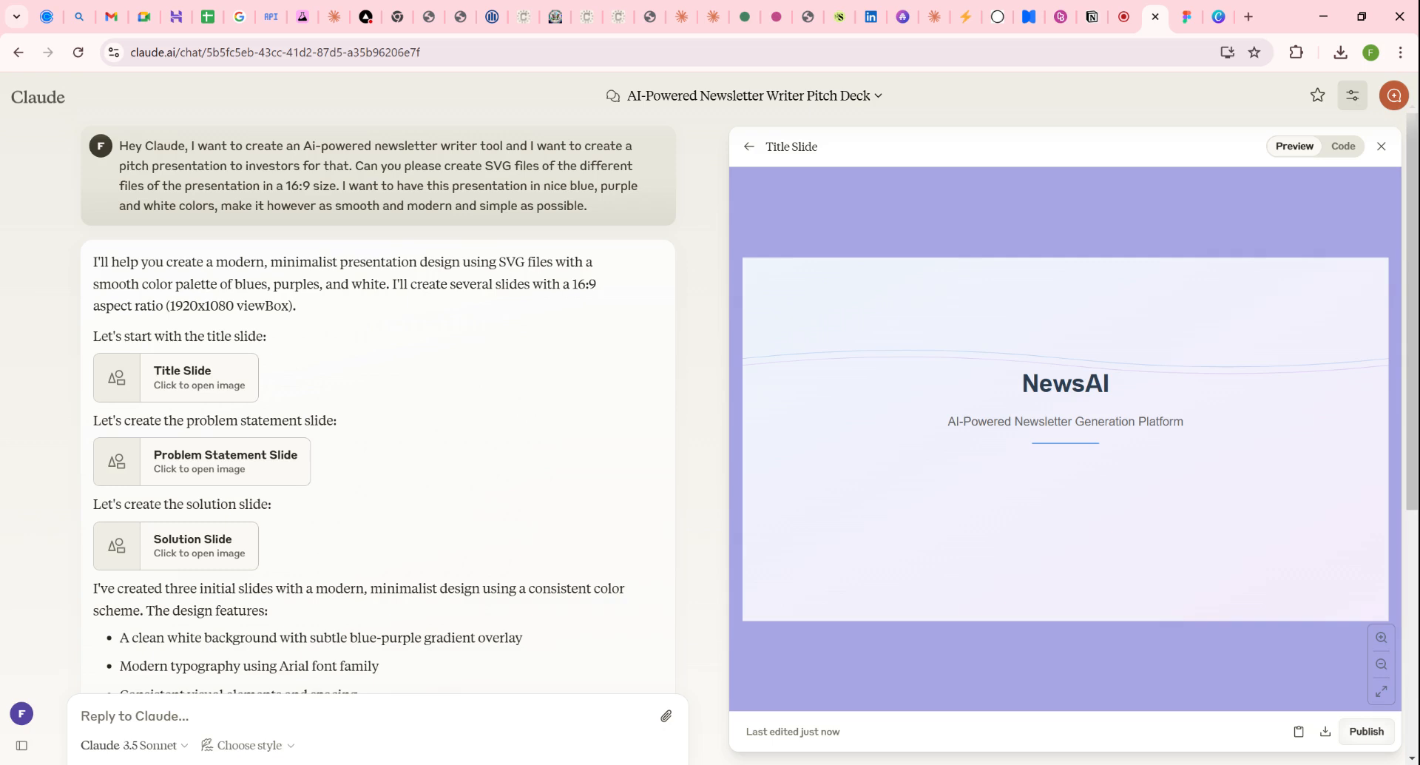
pyautogui.click(188, 465)
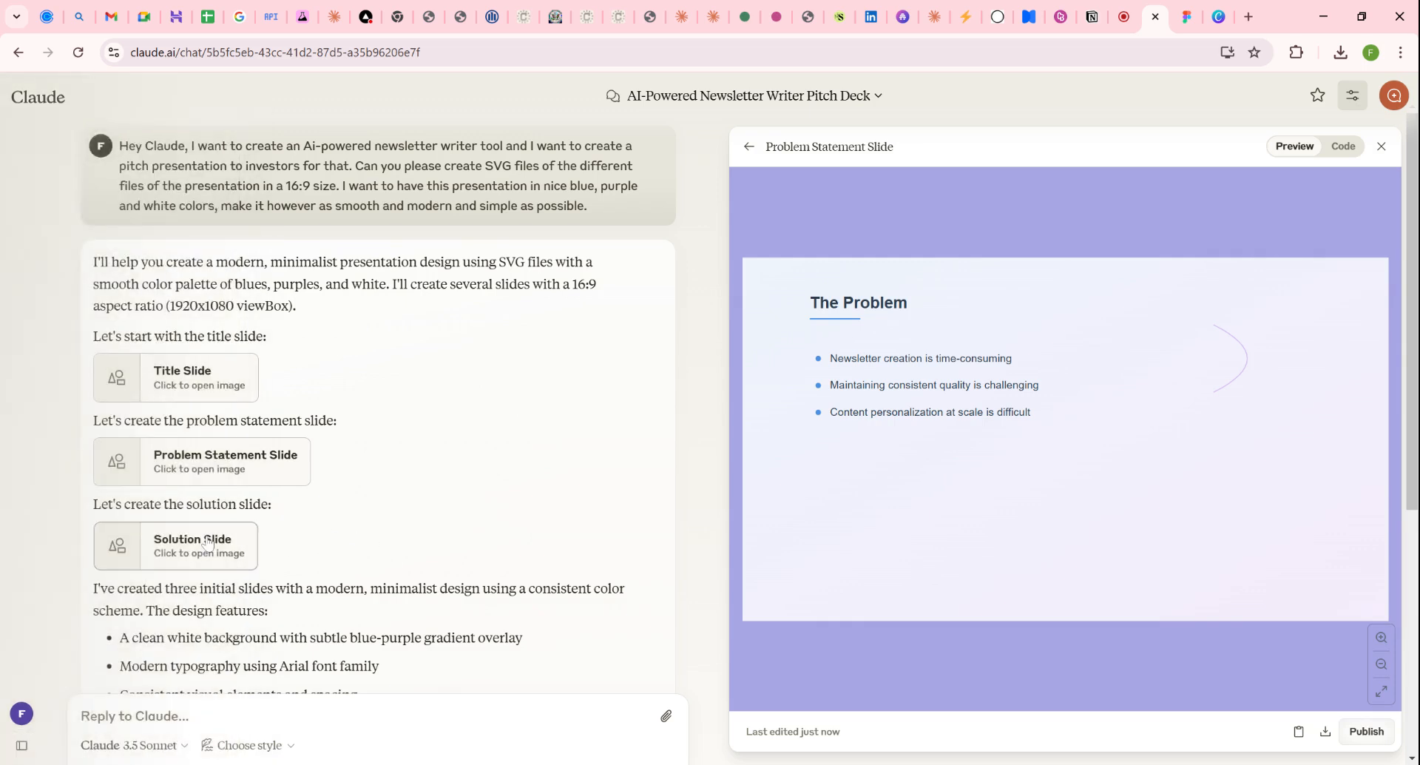
pyautogui.click(199, 545)
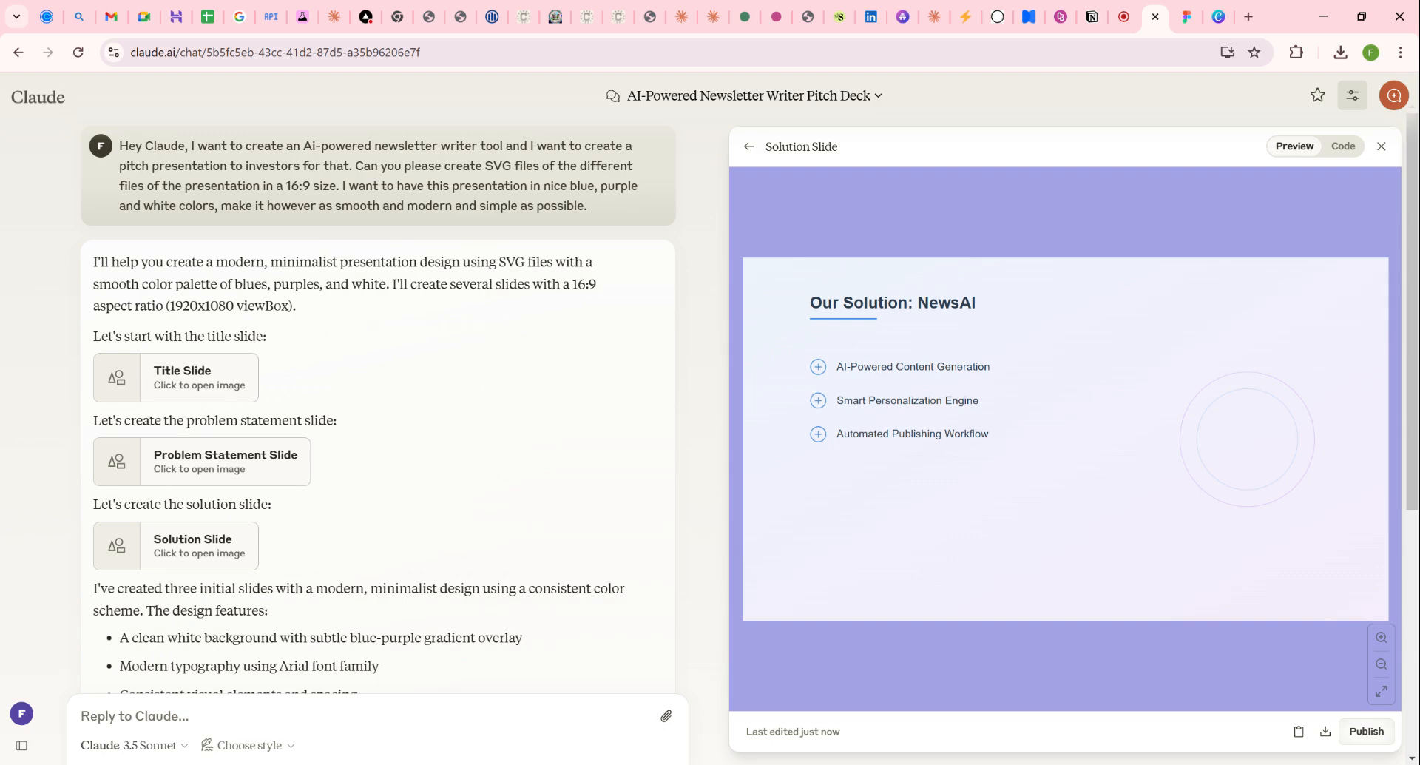
pyautogui.scroll(-4, 557, 520)
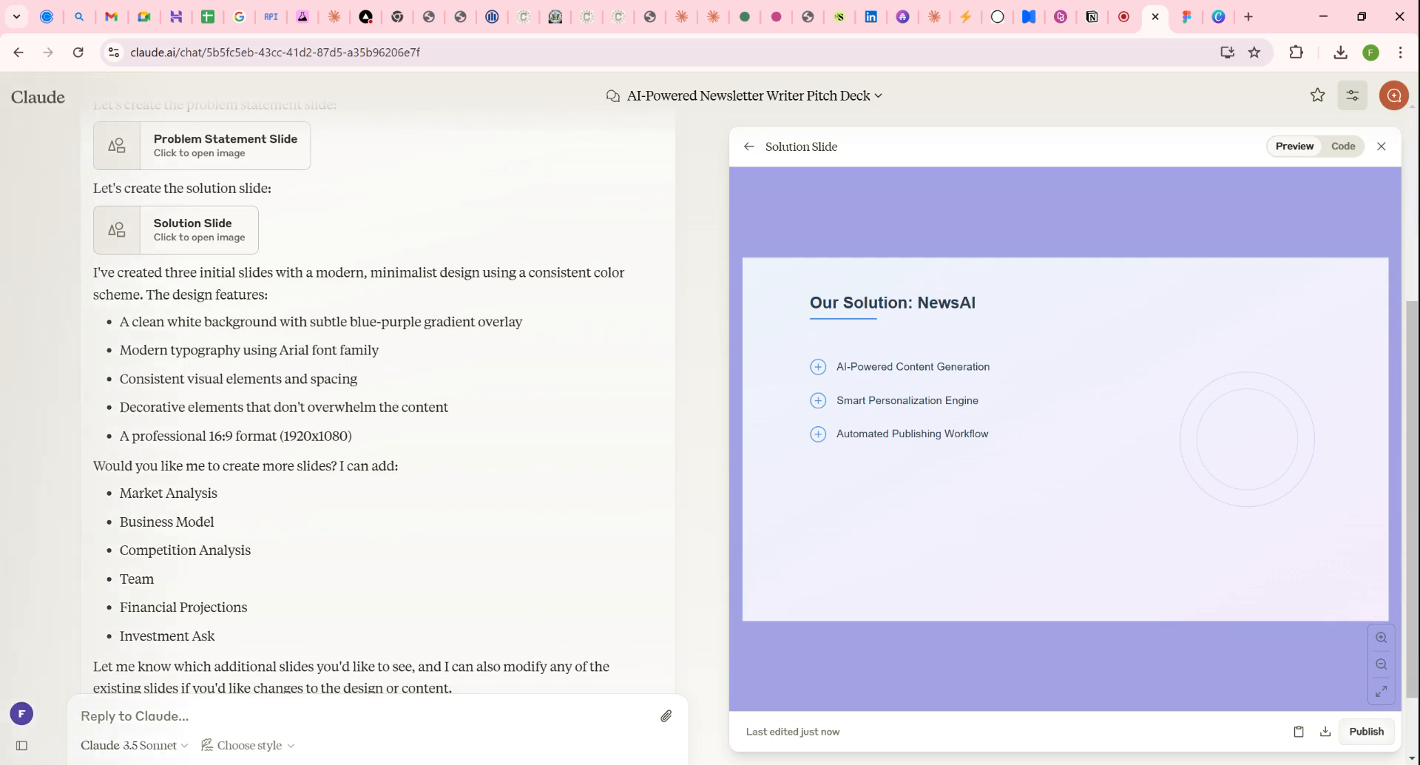
pyautogui.scroll(-2, 406, 558)
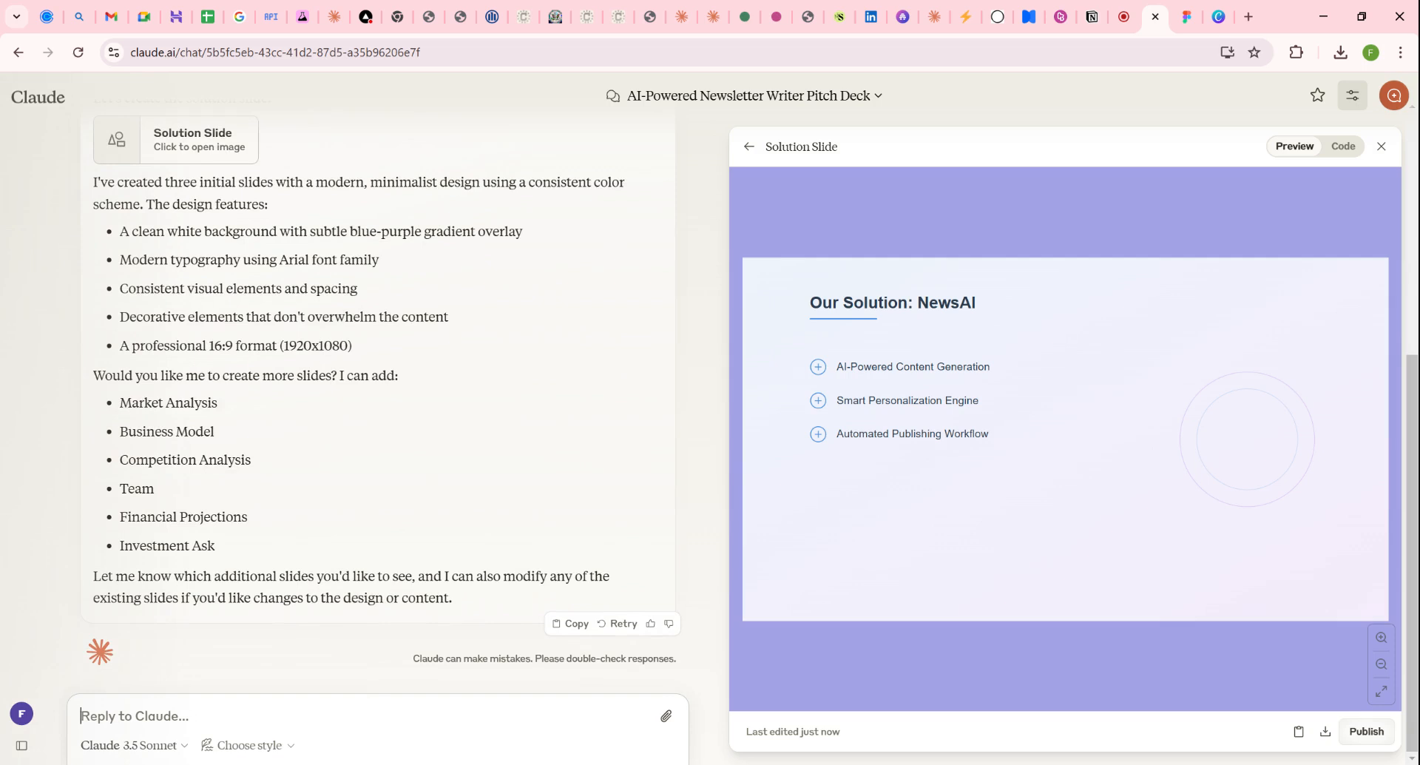
# Step: Start a reply thanking Claude, saying you like the content but the slides are not as rich in color and content as they could be
pyautogui.write('Hey C')
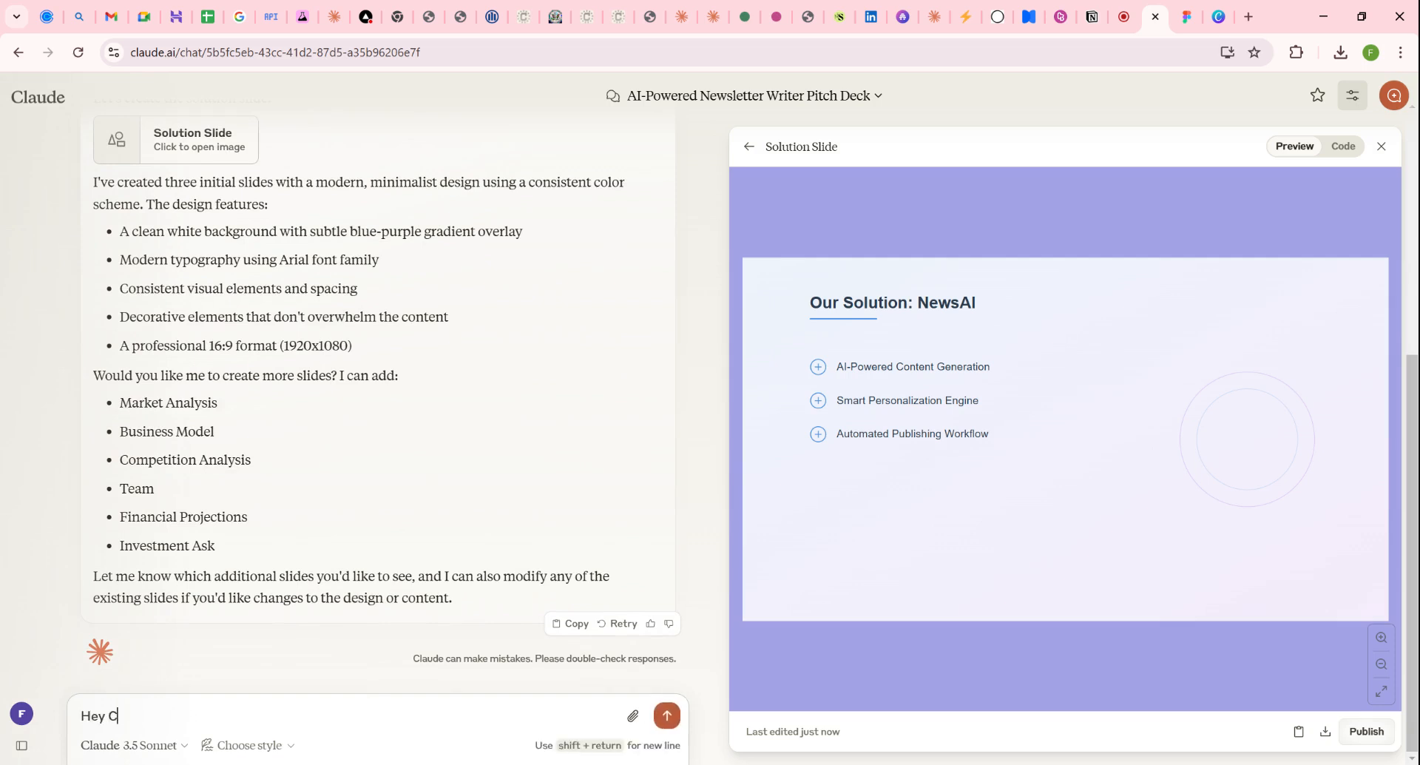
pyautogui.write('laude, thank you for ')
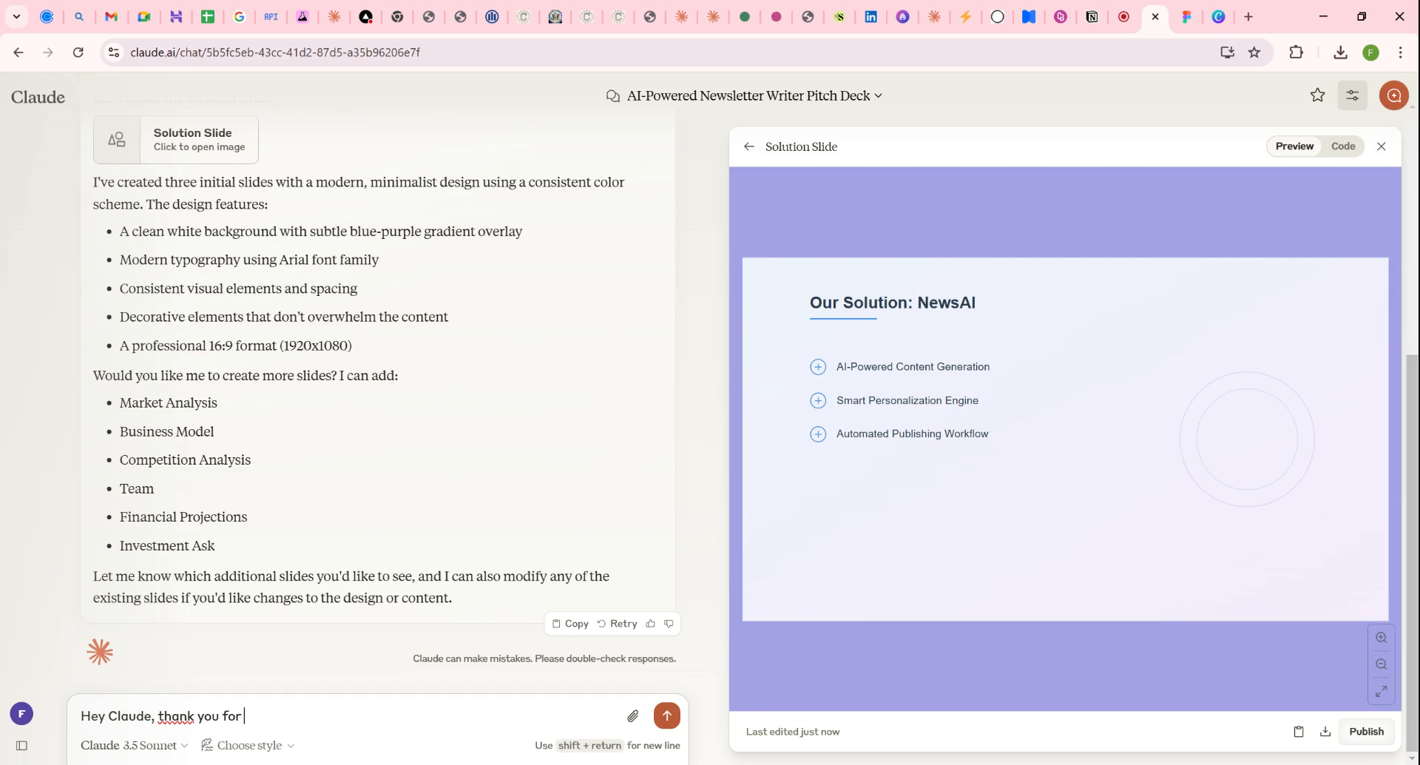
pyautogui.write('these slides. I like the content, ')
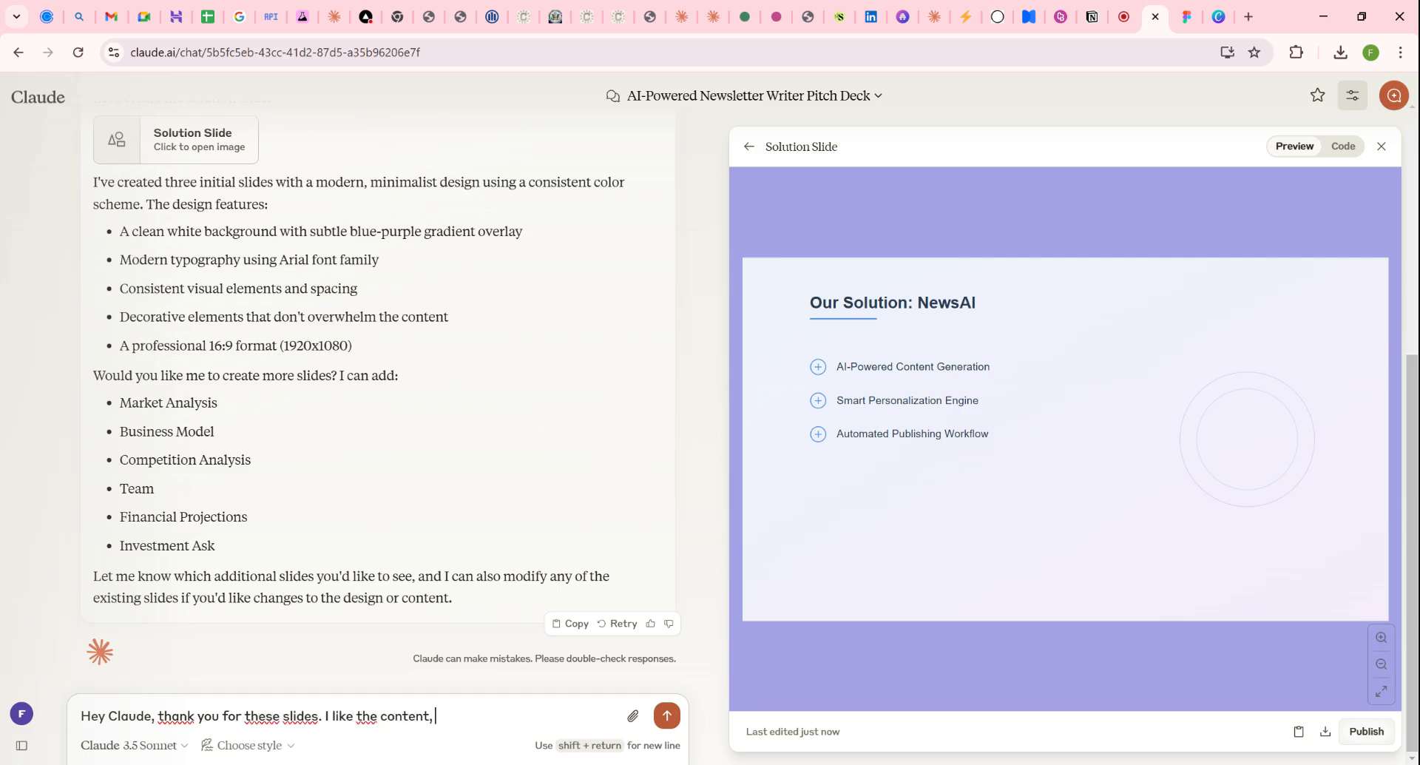
pyautogui.write('but I feel that the slides are not as rich')
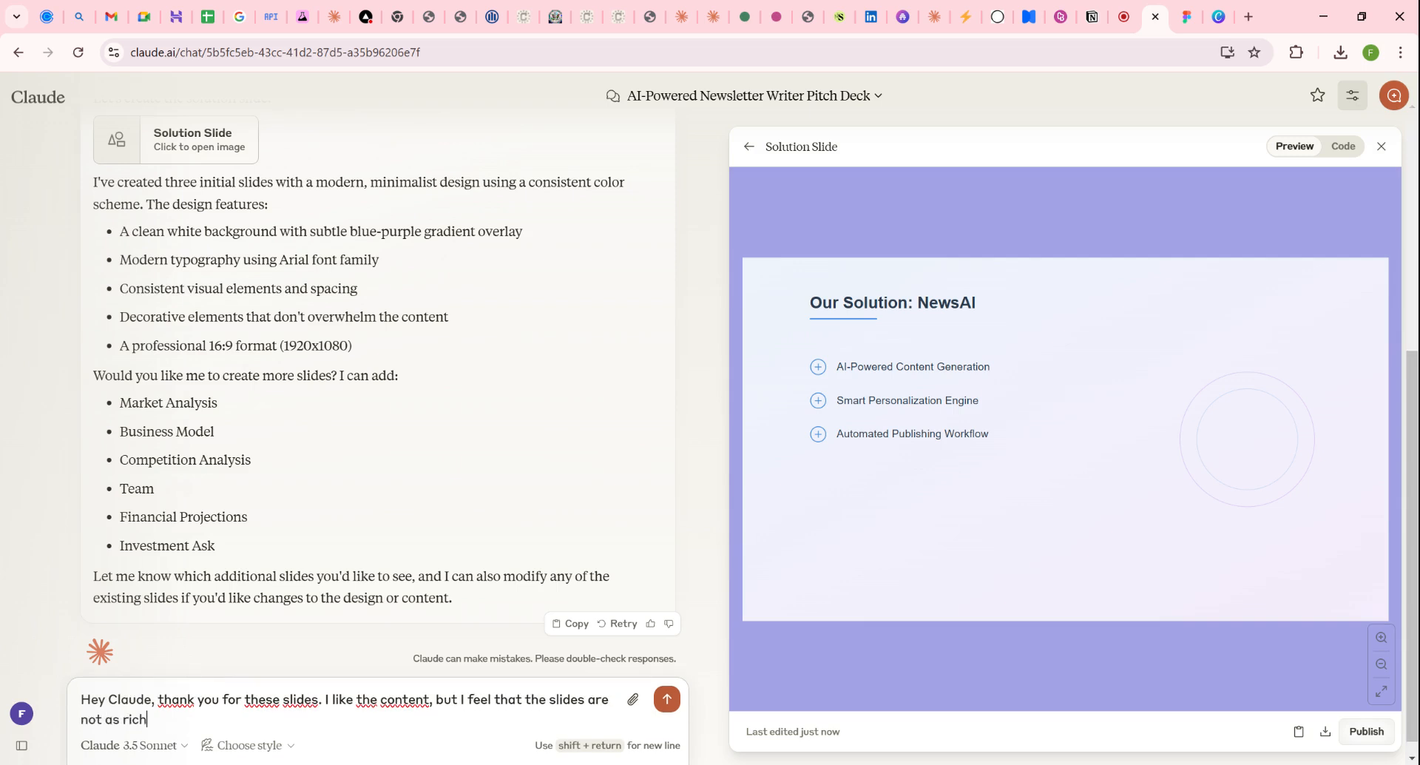
pyautogui.write(' in color and ')
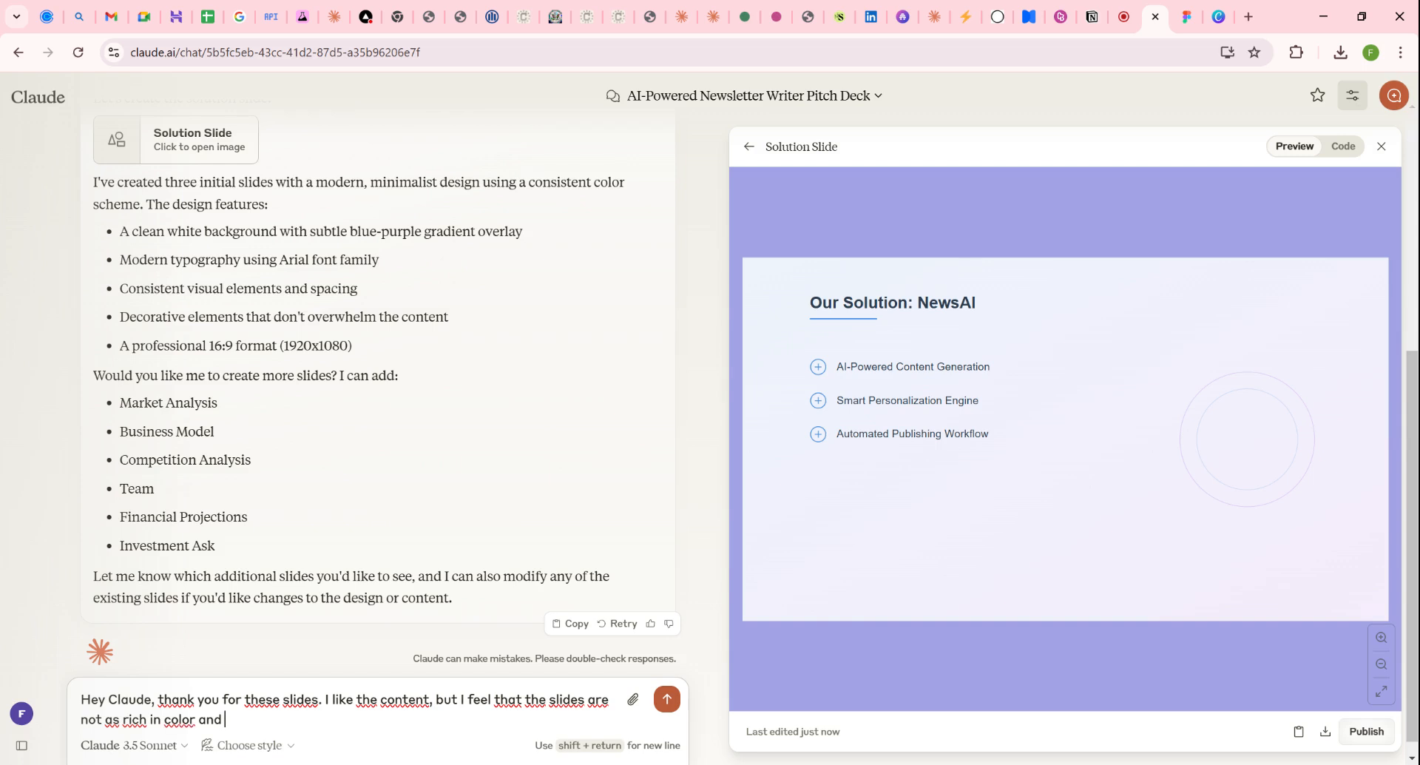
pyautogui.write('content as they cou')
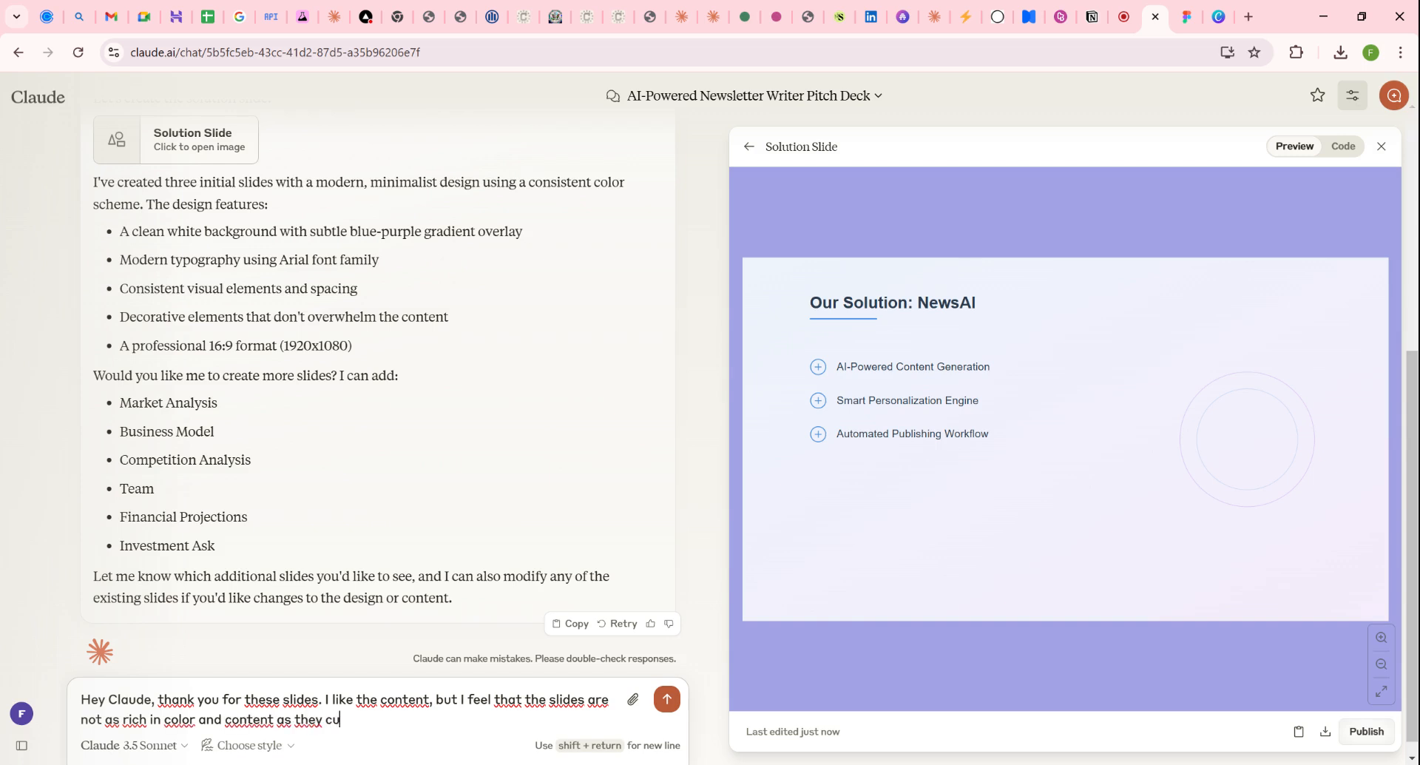
# Step: Ask for the slides to be visually more appealing, richer in design and content, with a nice and stronger headline
pyautogui.write('ld be. Can you make them ')
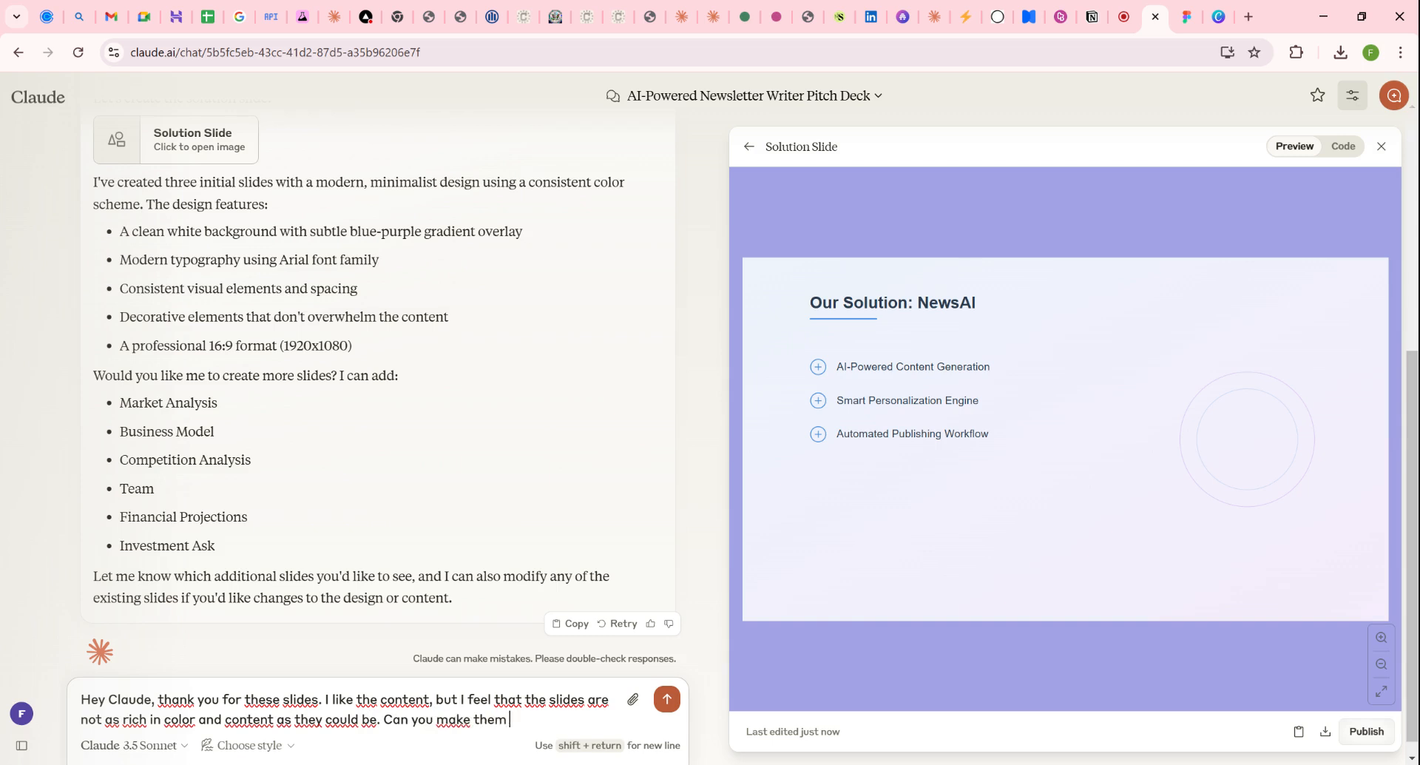
pyautogui.write('visually mre appea')
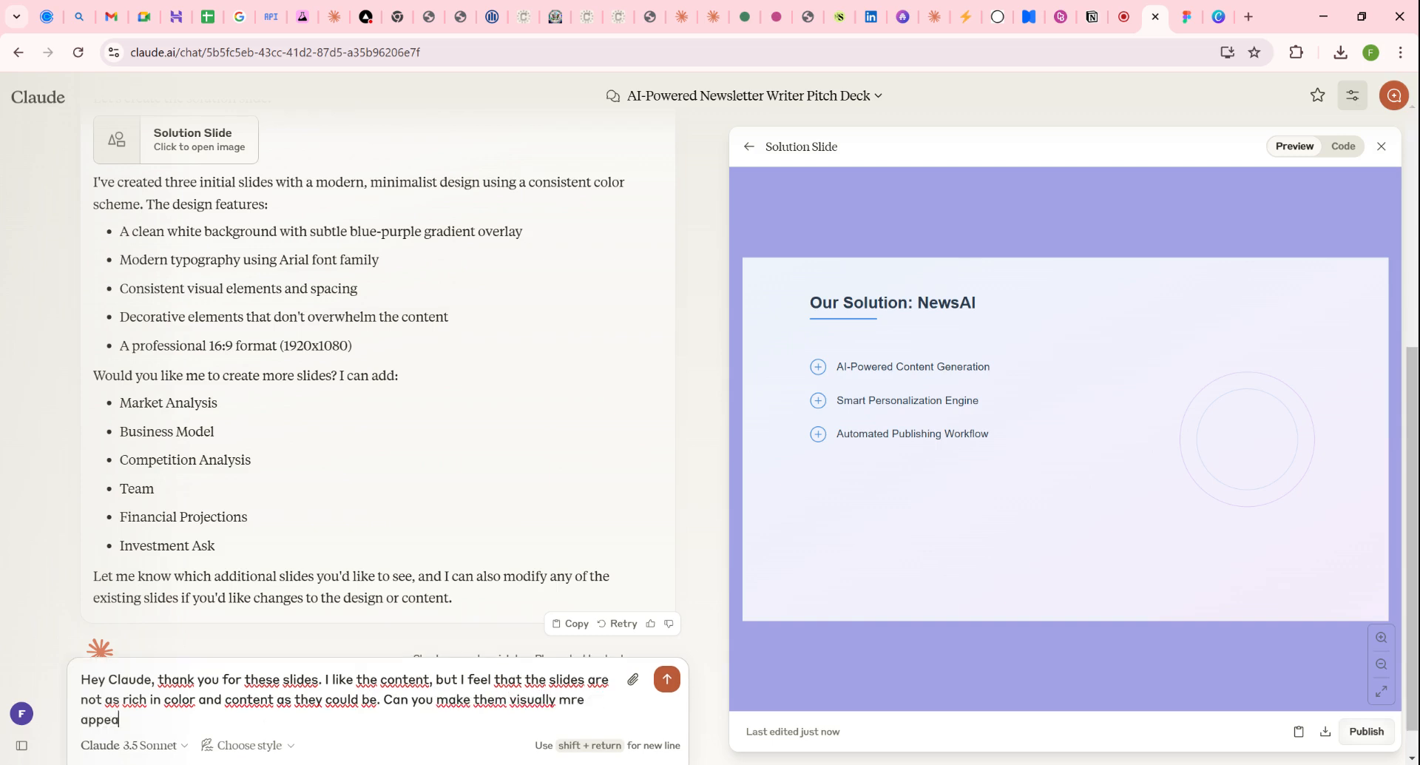
pyautogui.write('ling, richer in its deisng a')
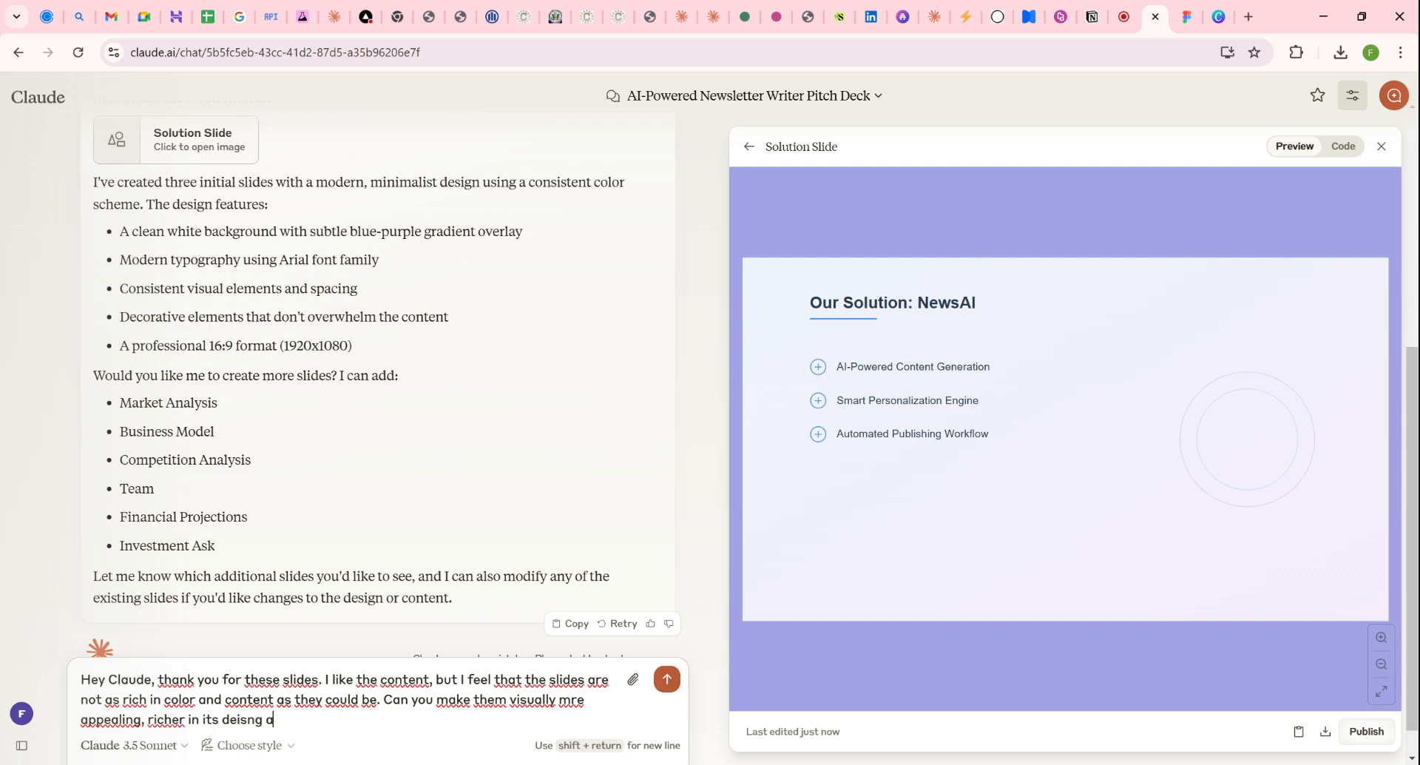
pyautogui.write('nd content and')
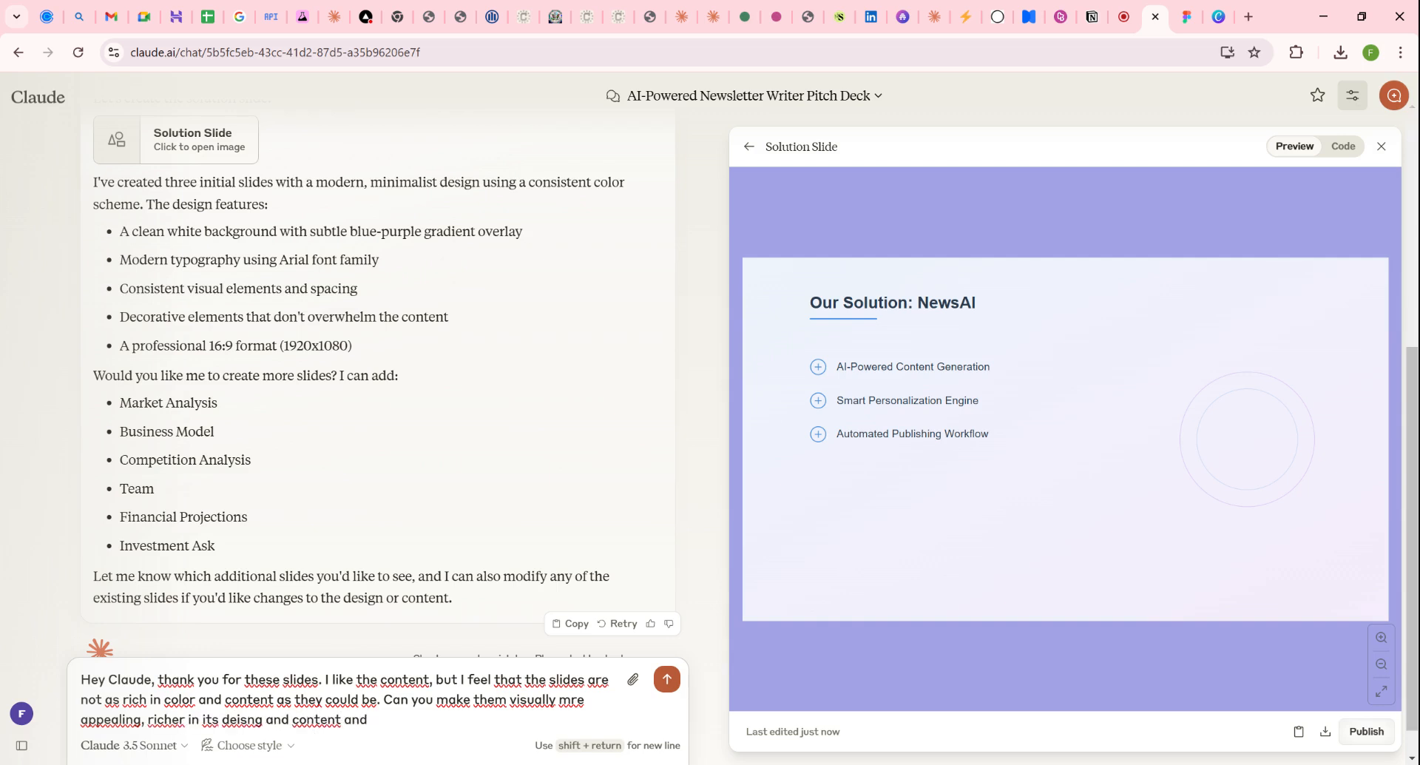
pyautogui.write(' create a nice and stronger headline.')
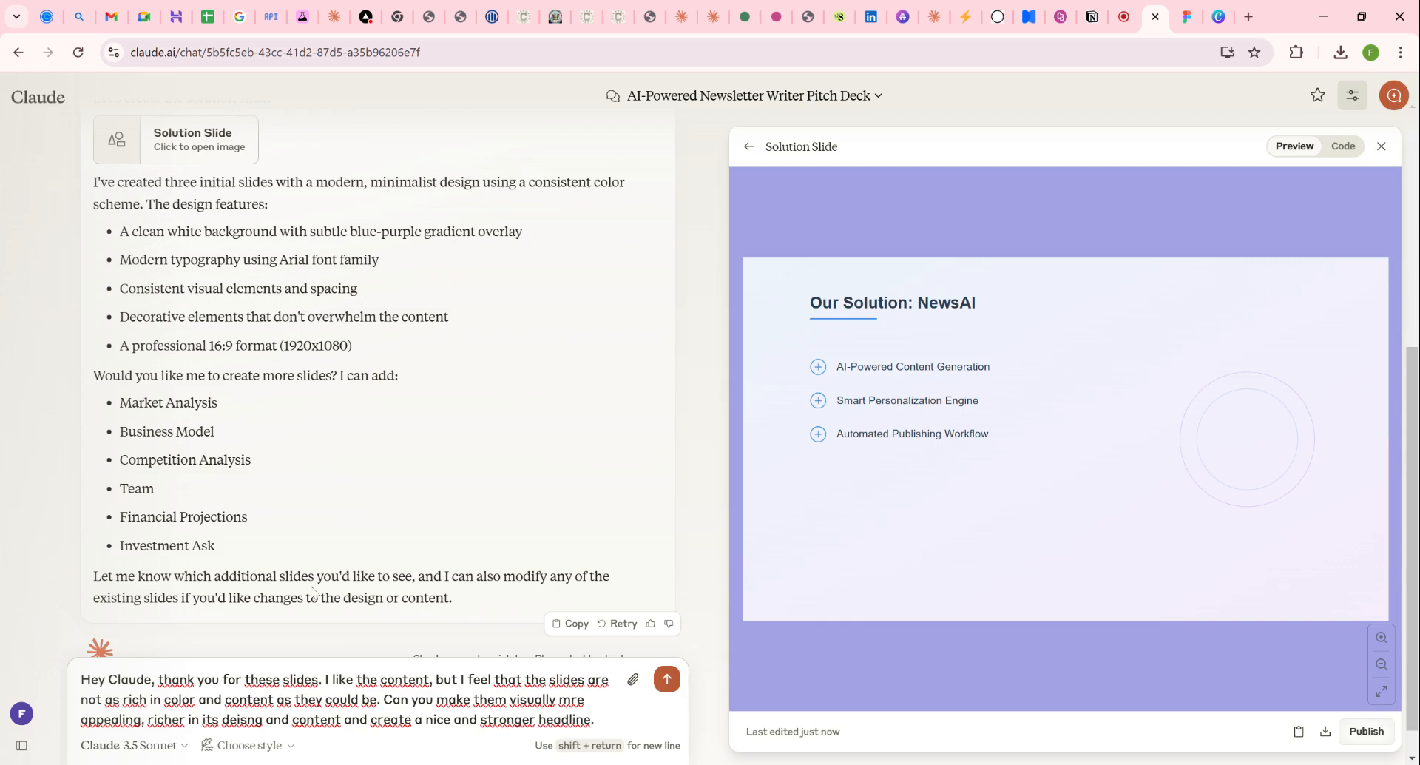
pyautogui.scroll(-1, 617, 630)
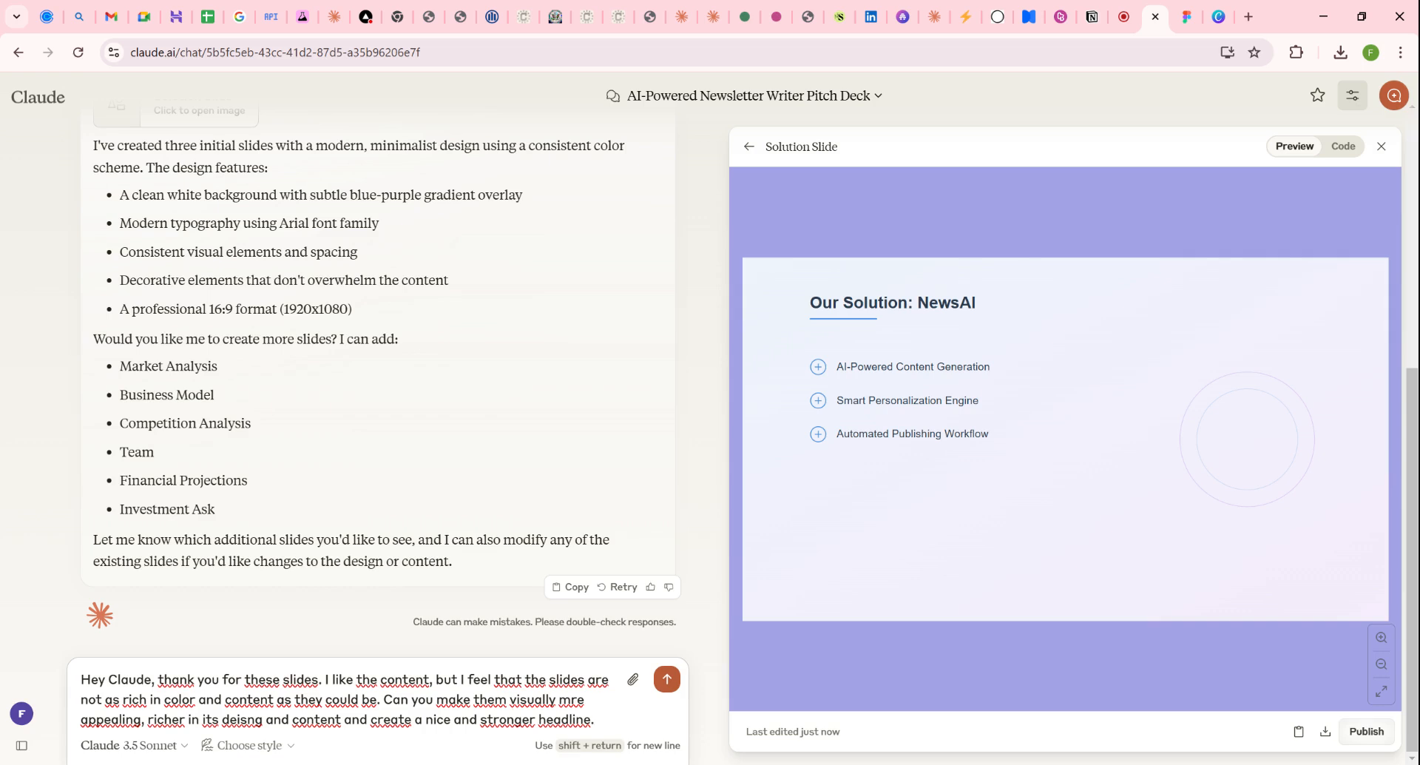
# Step: Add to the reply that the headlines should be like those company employees at McKinsey or BCG would use
pyautogui.hotkey('alt', 'Tab')
pyautogui.hotkey('alt', 'Tab')
pyautogui.write('headl')
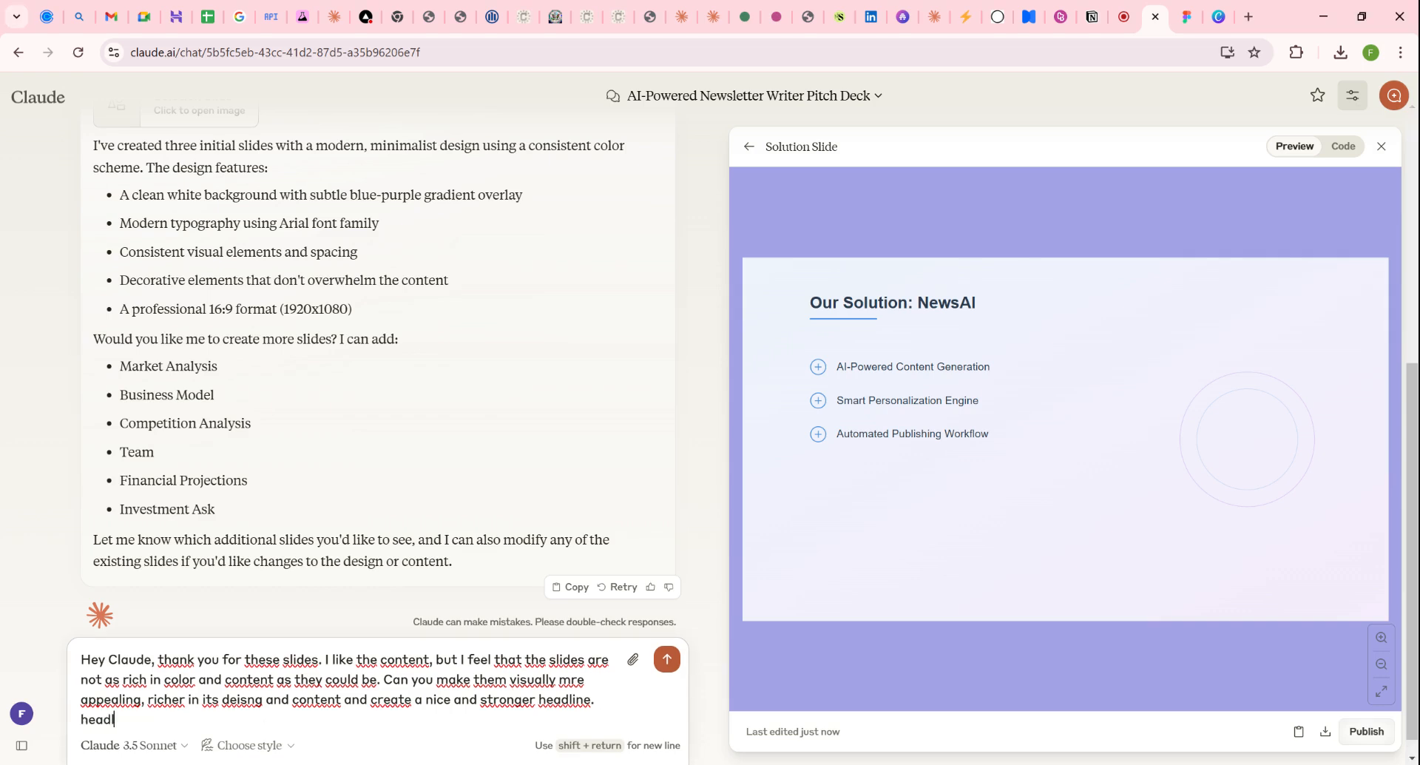
pyautogui.write('ines as Company em')
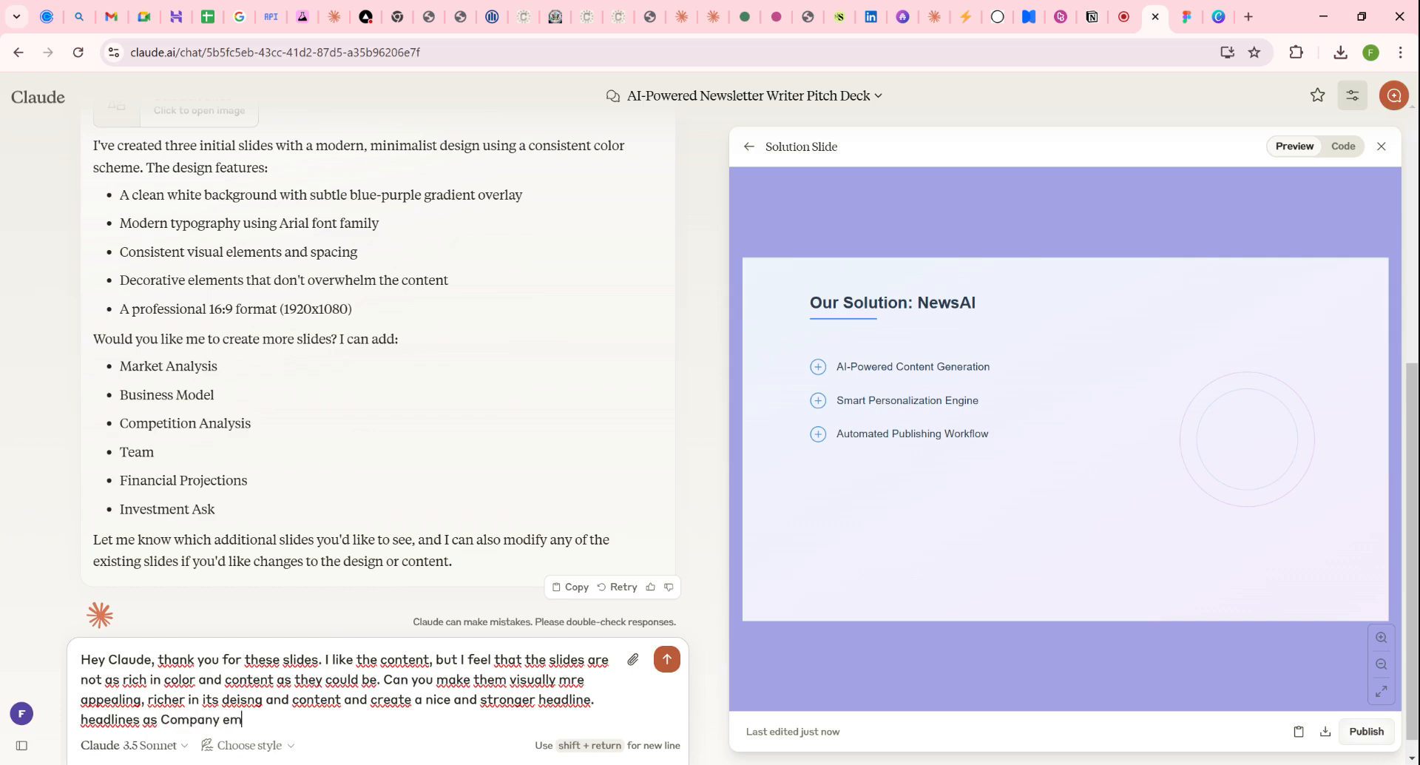
pyautogui.write('ployess at Mic')
pyautogui.press('BackSpace')
pyautogui.write('nse')
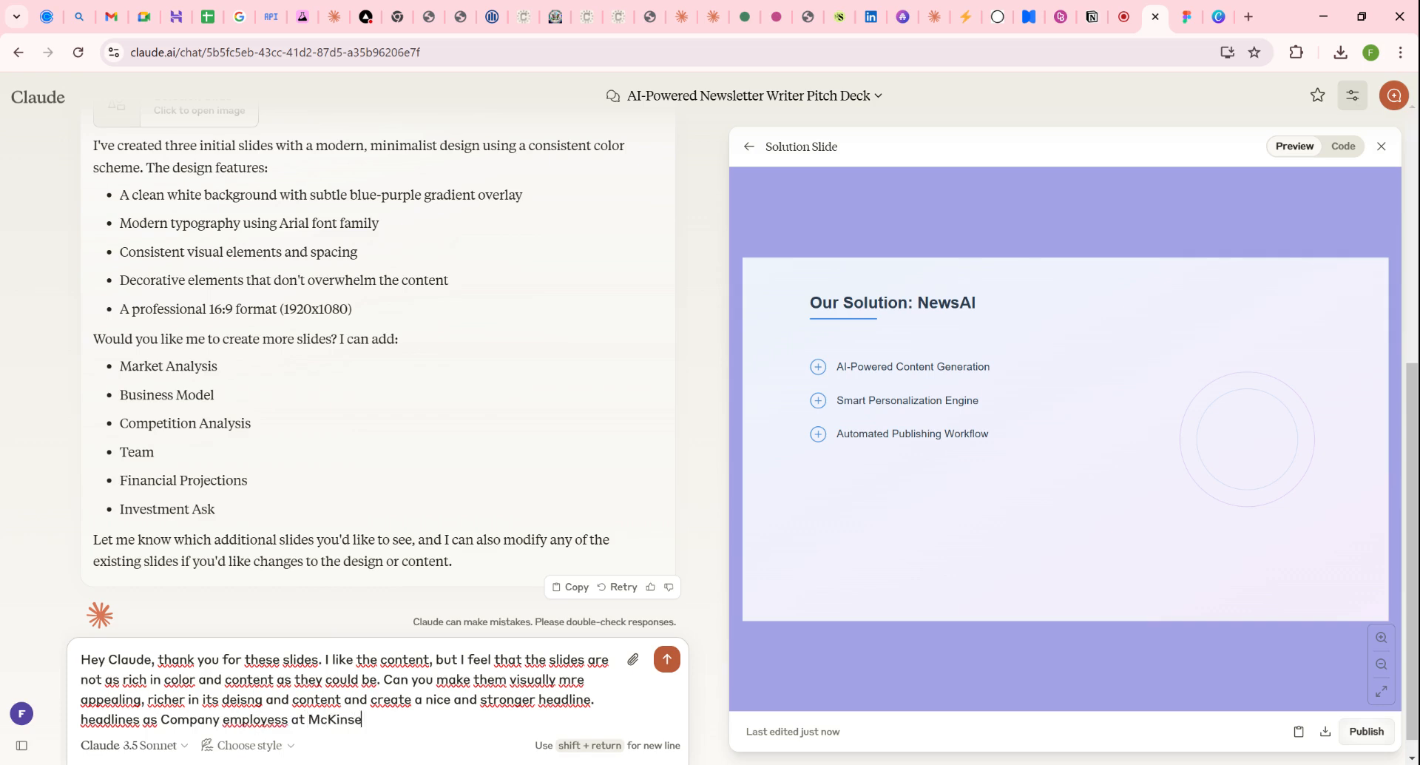
pyautogui.write('y or BCG would use and')
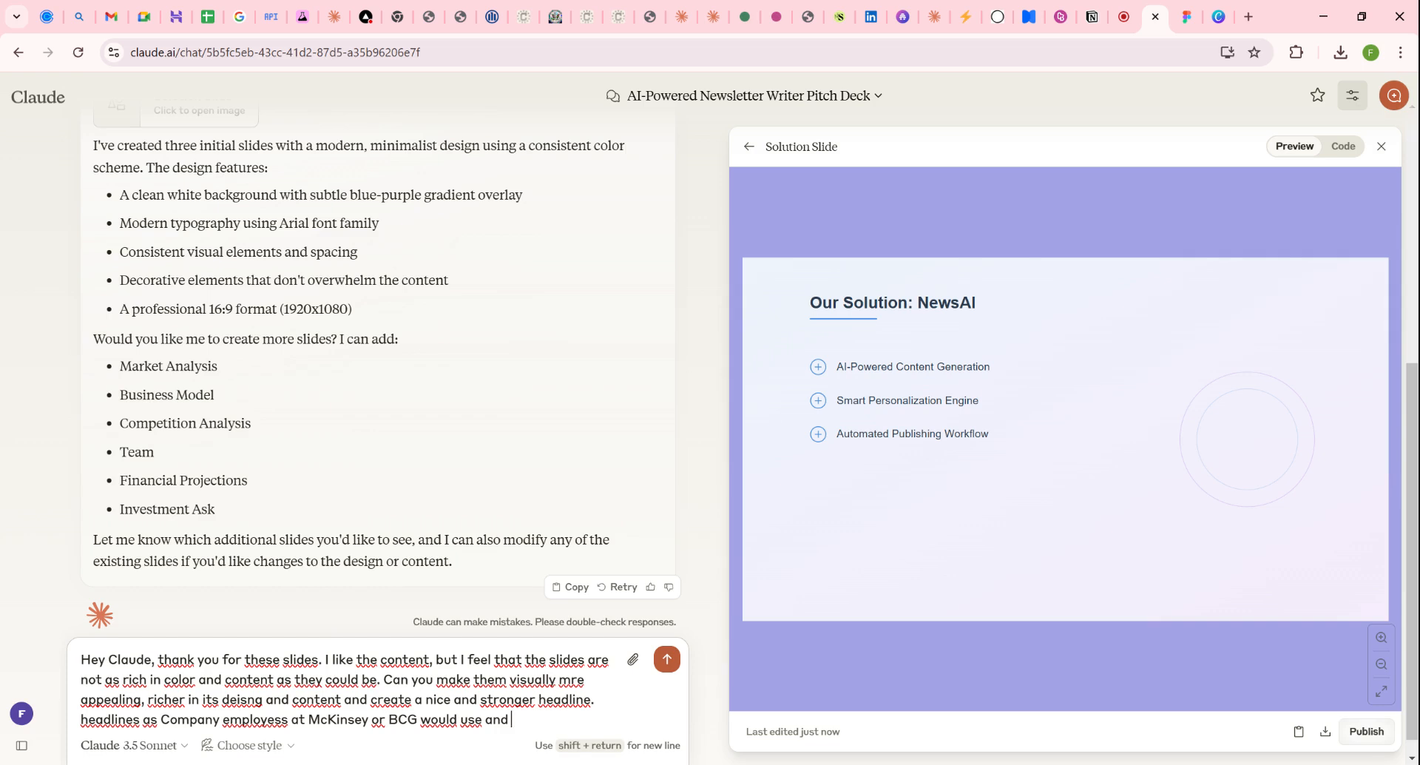
# Step: Request the first 3 slides again as sample slides, mention creating more slides after, and send the reply
pyautogui.write('please')
pyautogui.write(' create the first 3 ')
pyautogui.write('slides fo')
pyautogui.write('r me again as')
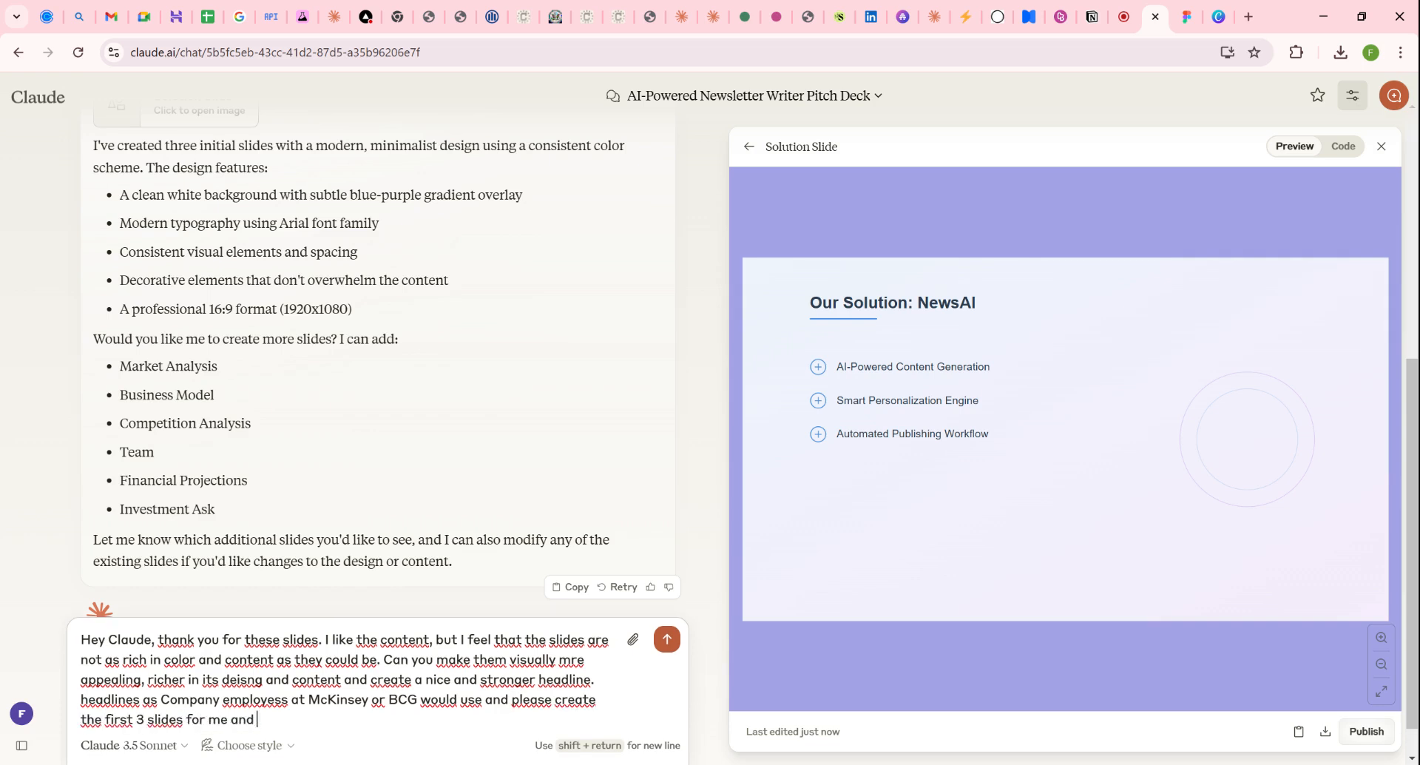
pyautogui.write(' sample slides and ')
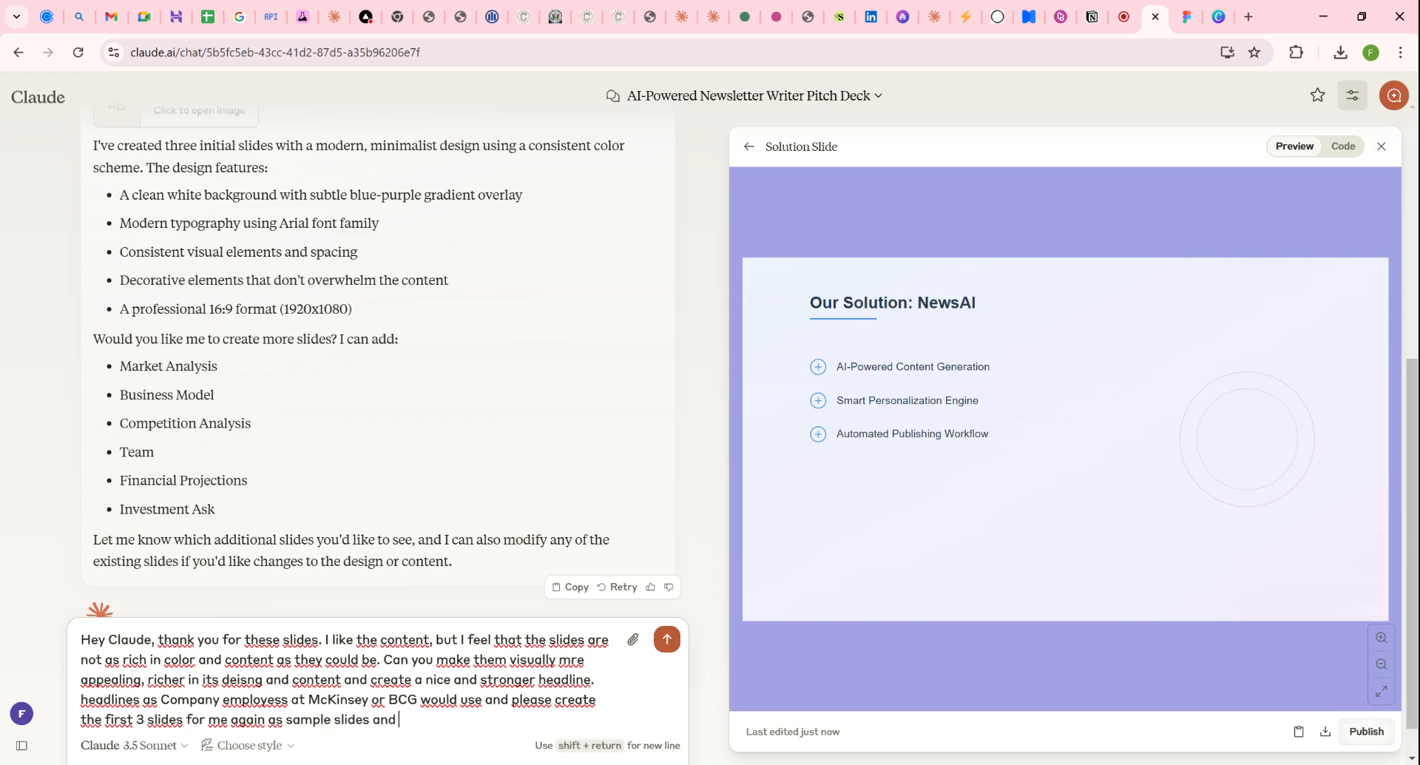
pyautogui.write('then we can creat')
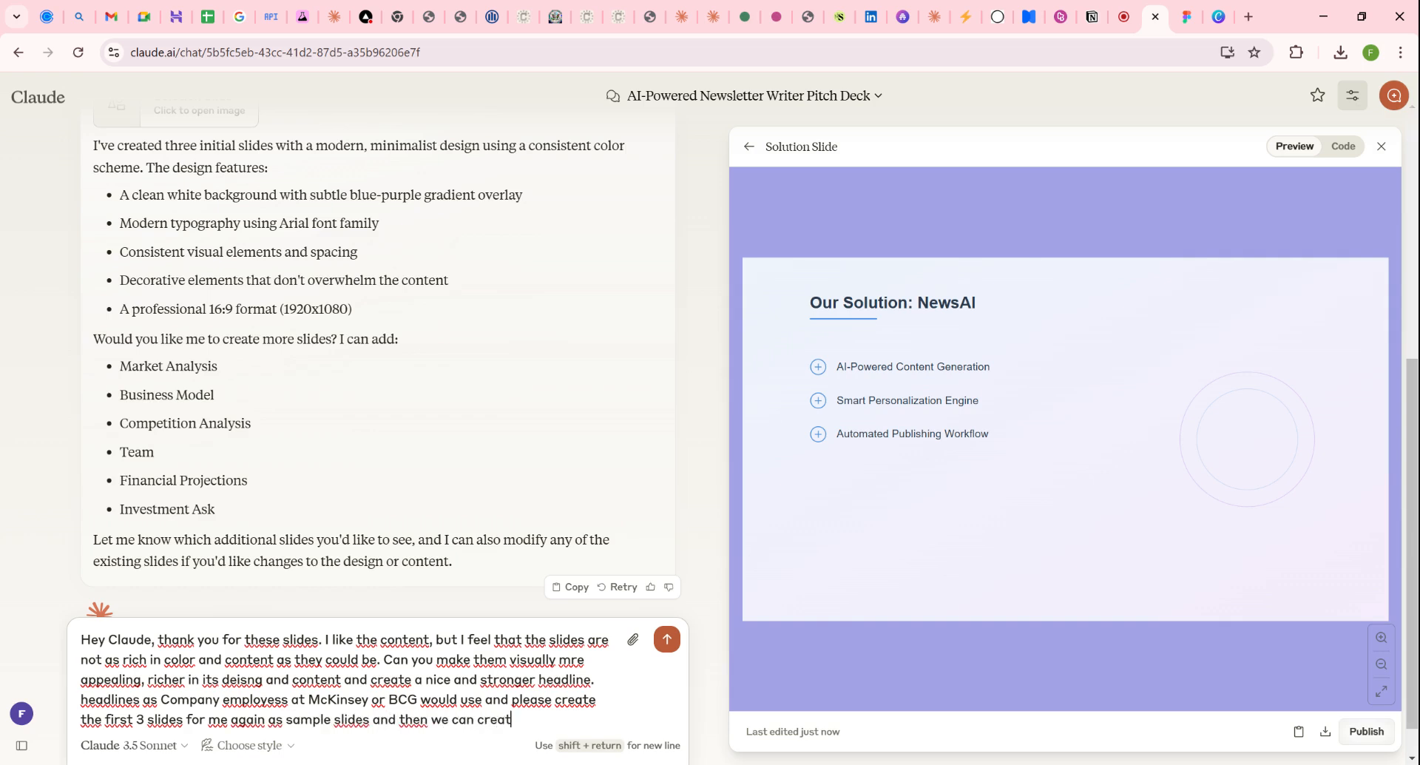
pyautogui.write('e more slides after.')
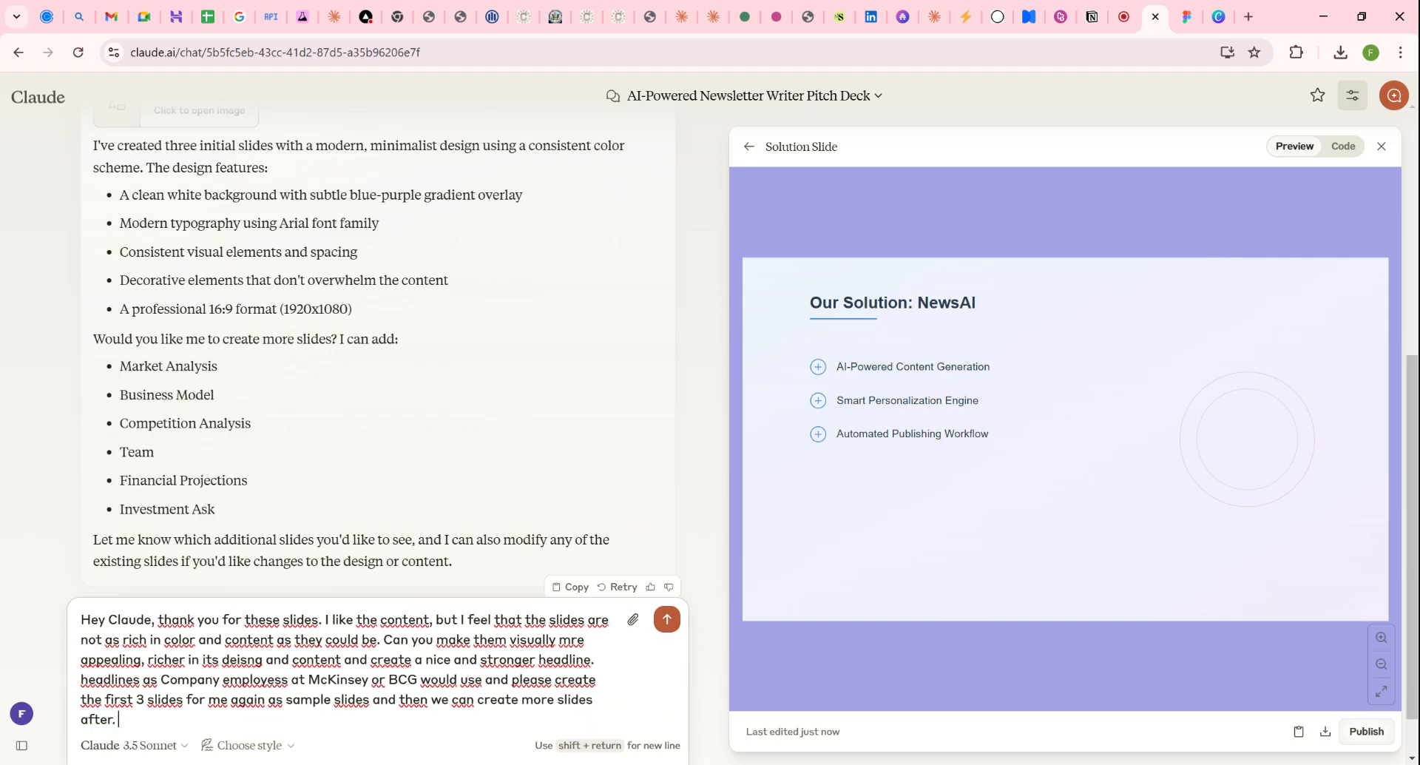
pyautogui.press('Return')
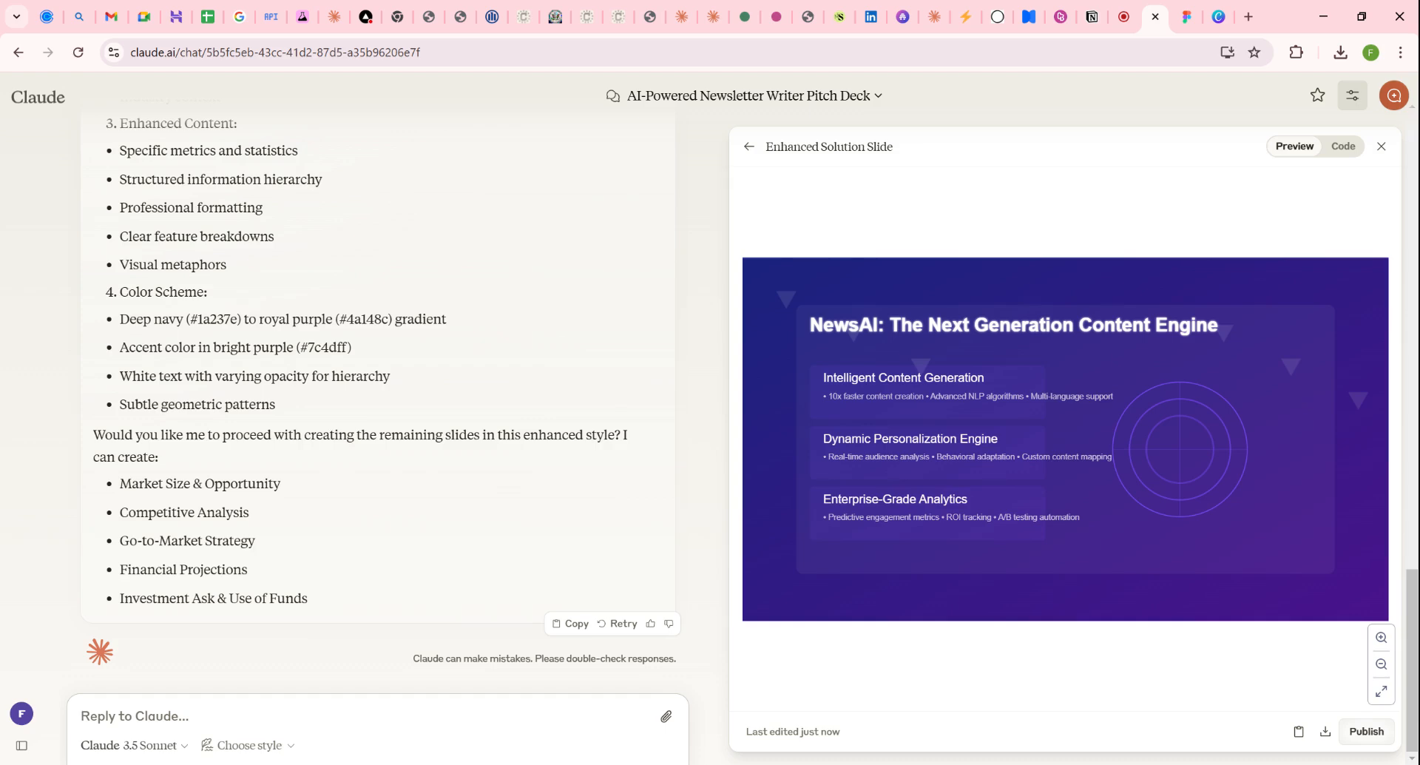
# Step: Read the summary of the redesigned slides and the list of proposed remaining slides
pyautogui.scroll(12, 545, 414)
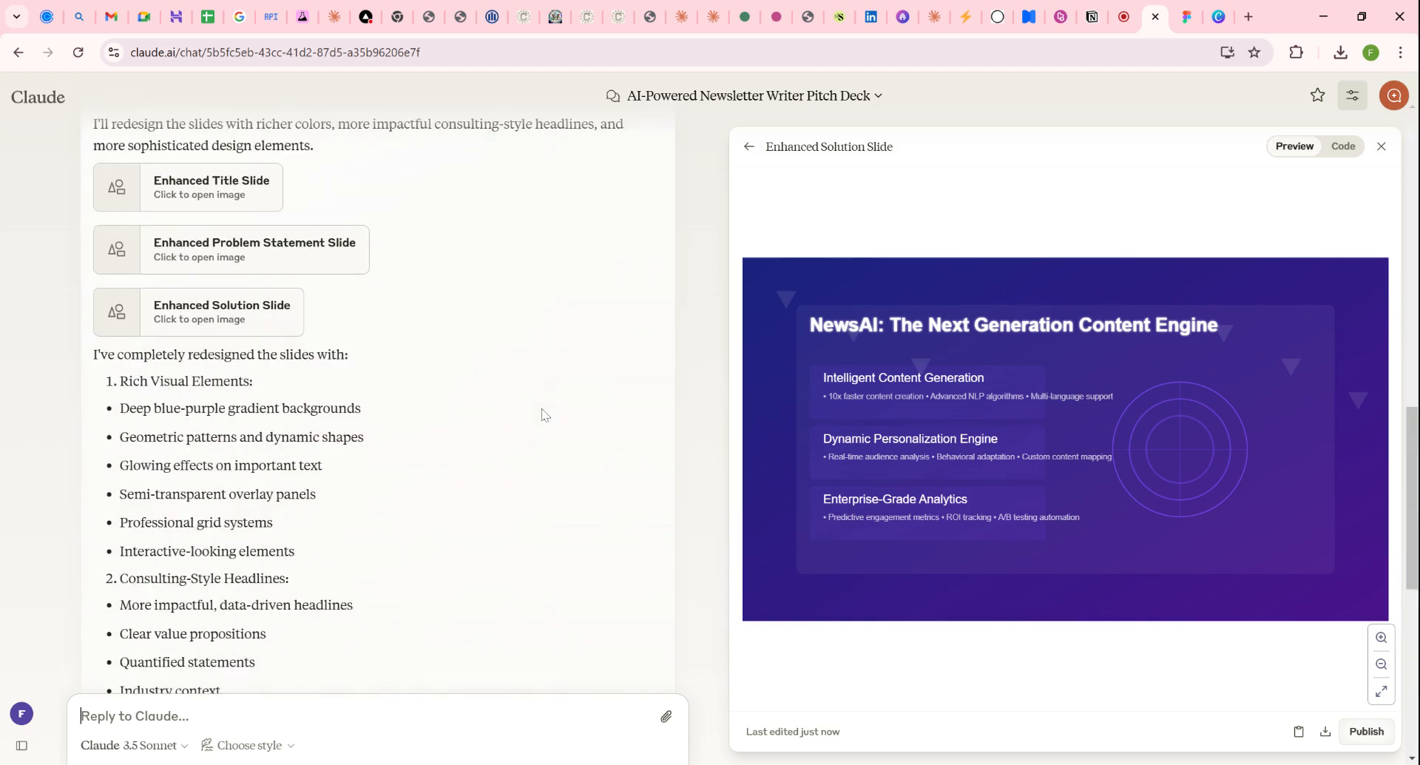
pyautogui.scroll(-2, 495, 541)
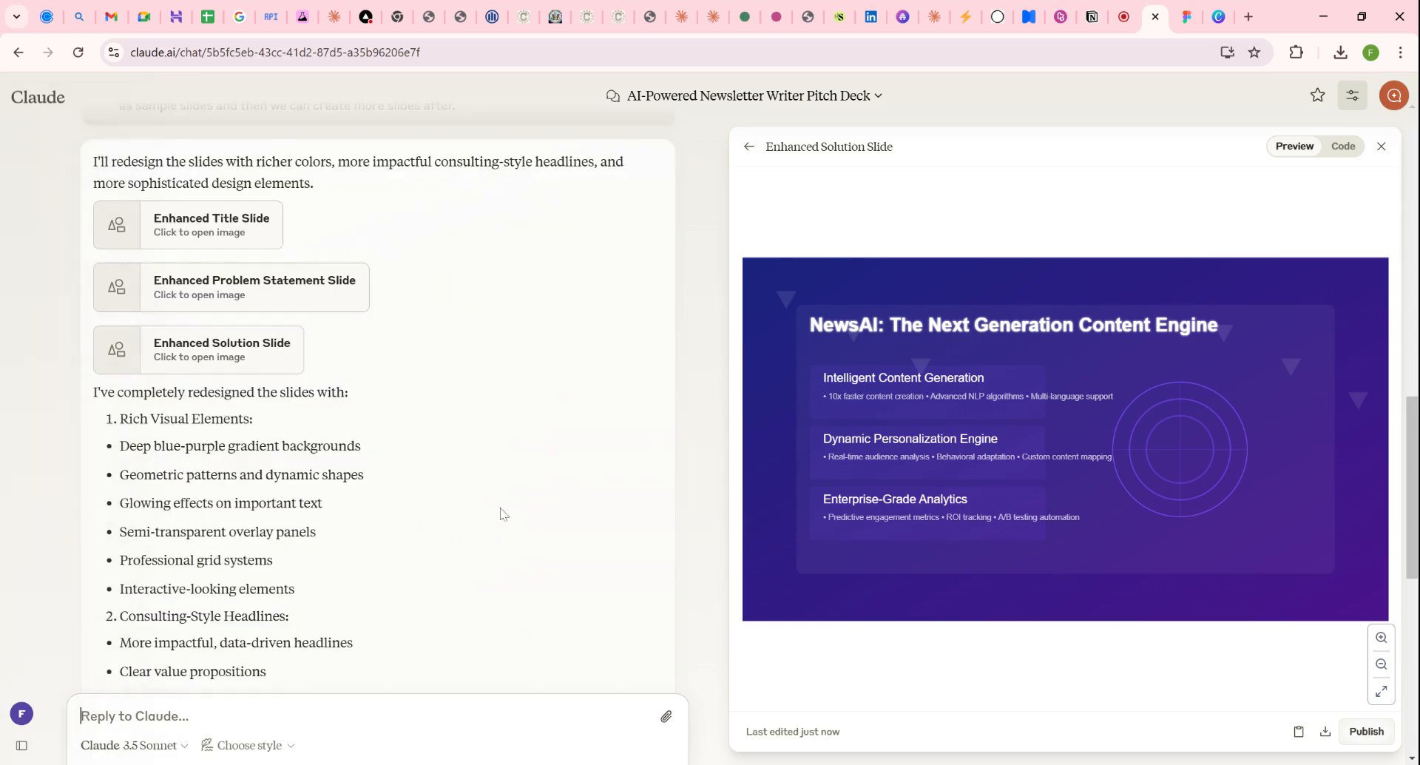
pyautogui.scroll(-3, 365, 441)
pyautogui.scroll(-2, 475, 491)
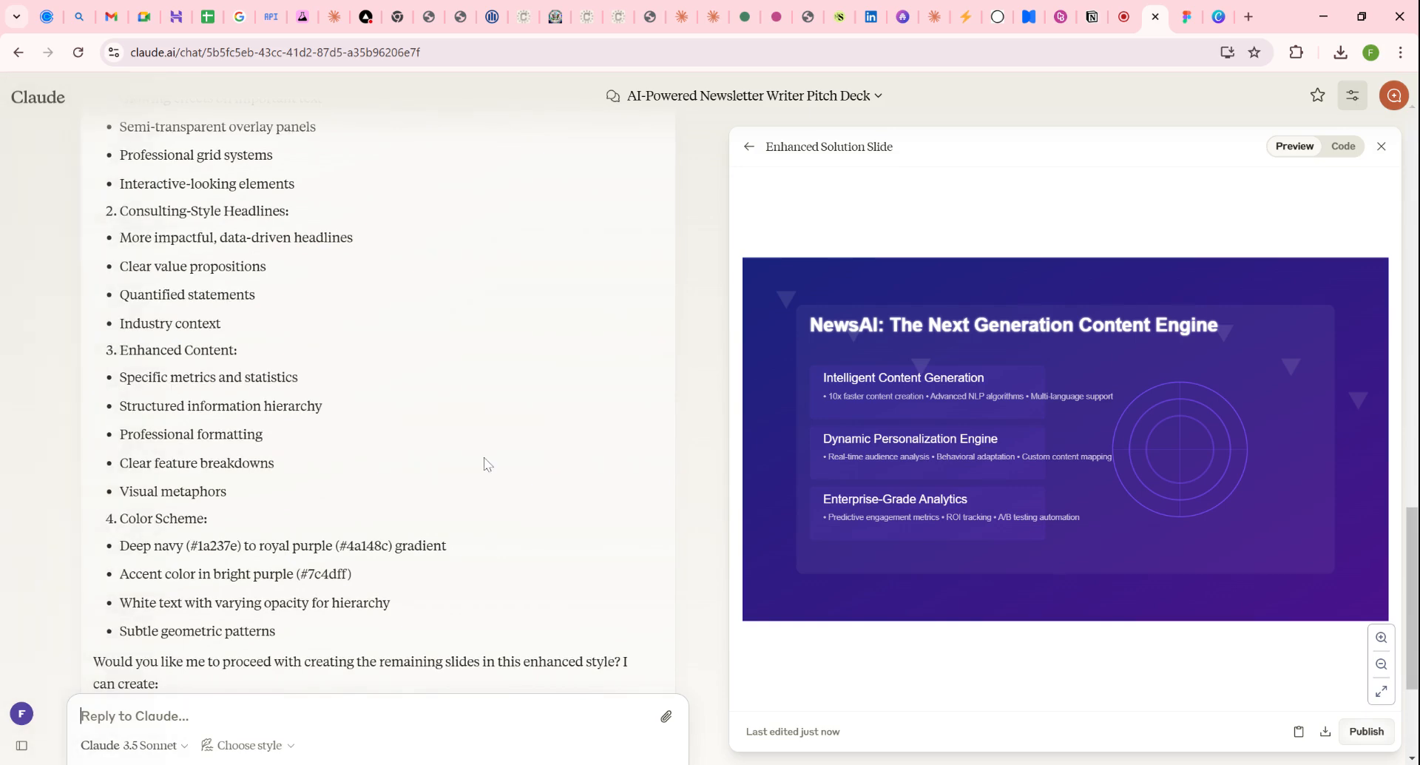
pyautogui.scroll(-2, 483, 457)
pyautogui.scroll(-1, 338, 466)
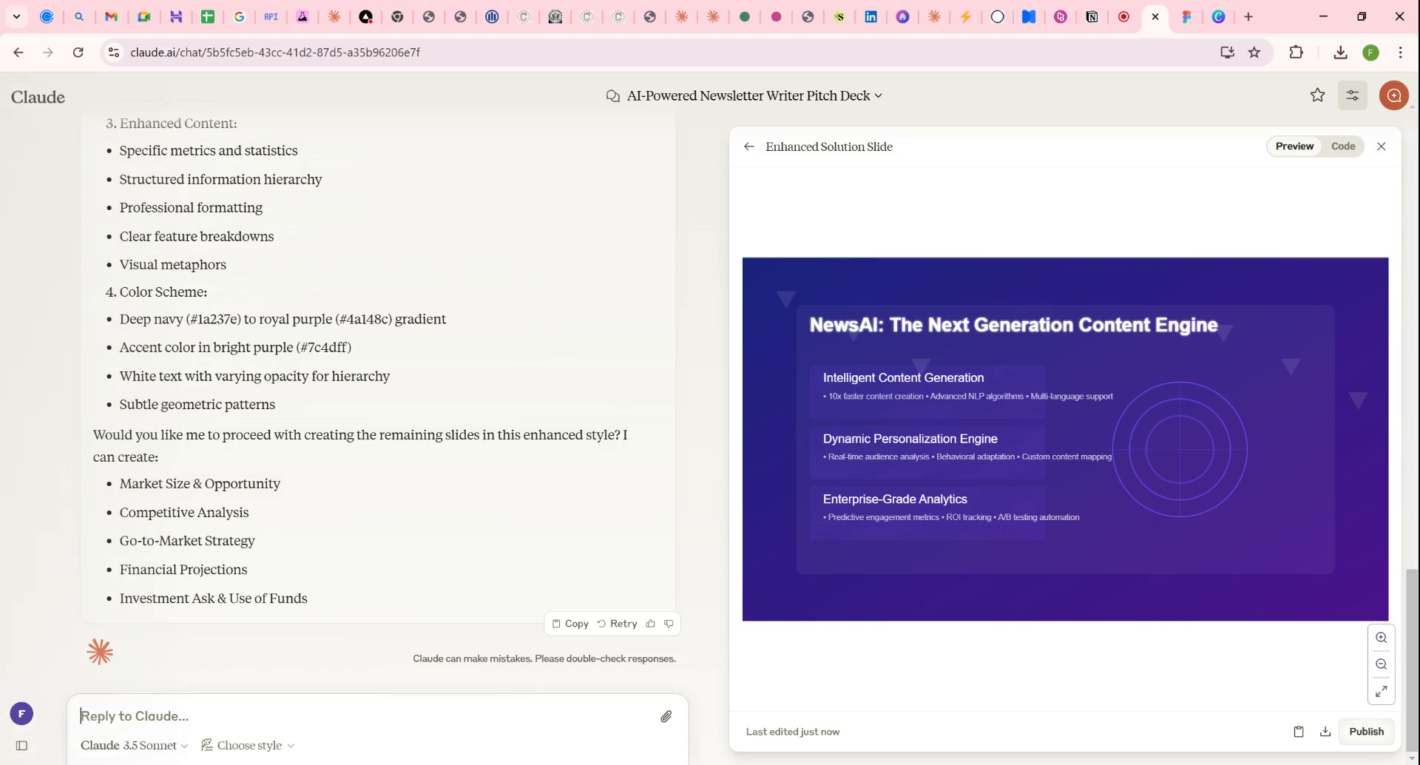
# Step: Thank Claude for the much better slides, request two more on market size and opportunity and go-to-market analysis, and send the message
pyautogui.write('Hey')
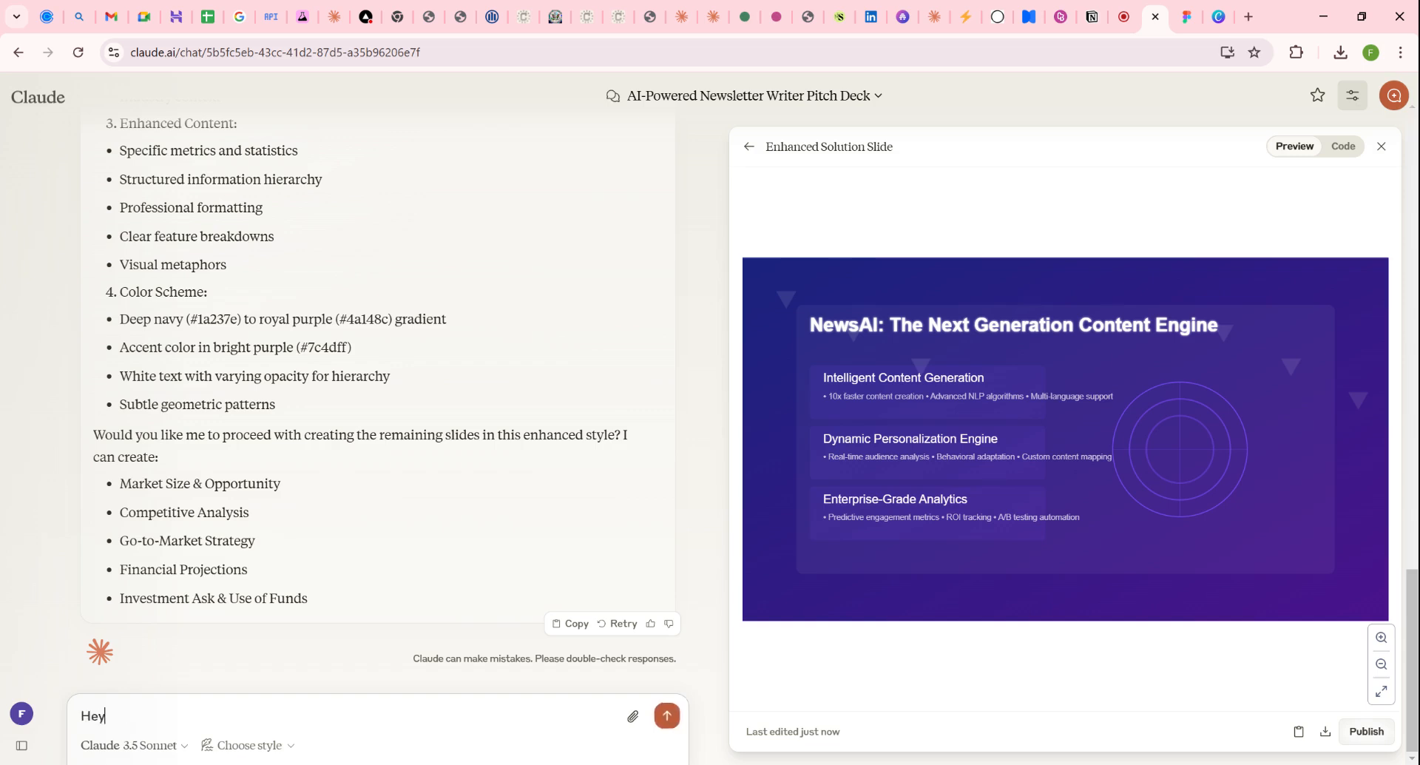
pyautogui.write(' claude, thanks for the')
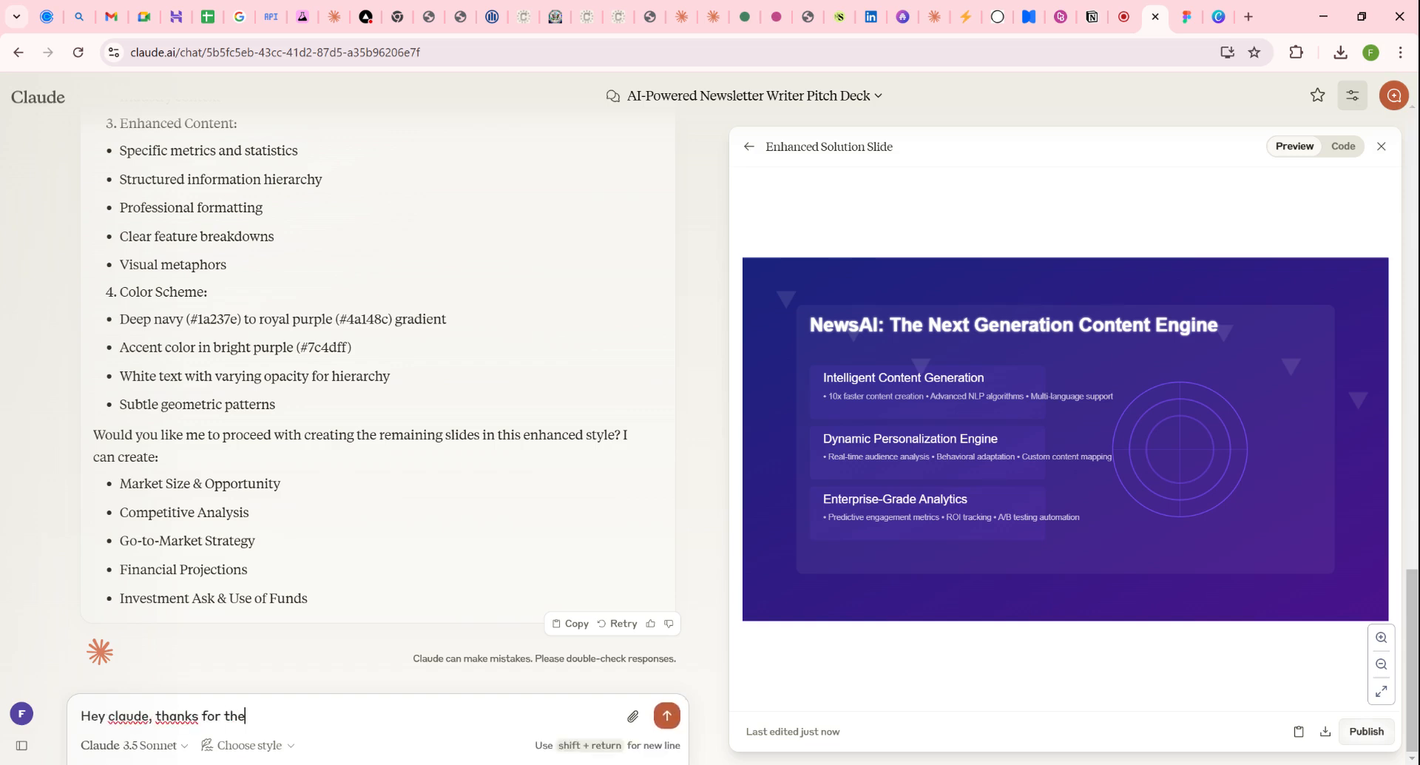
pyautogui.write('se slides, they are much better. Please con')
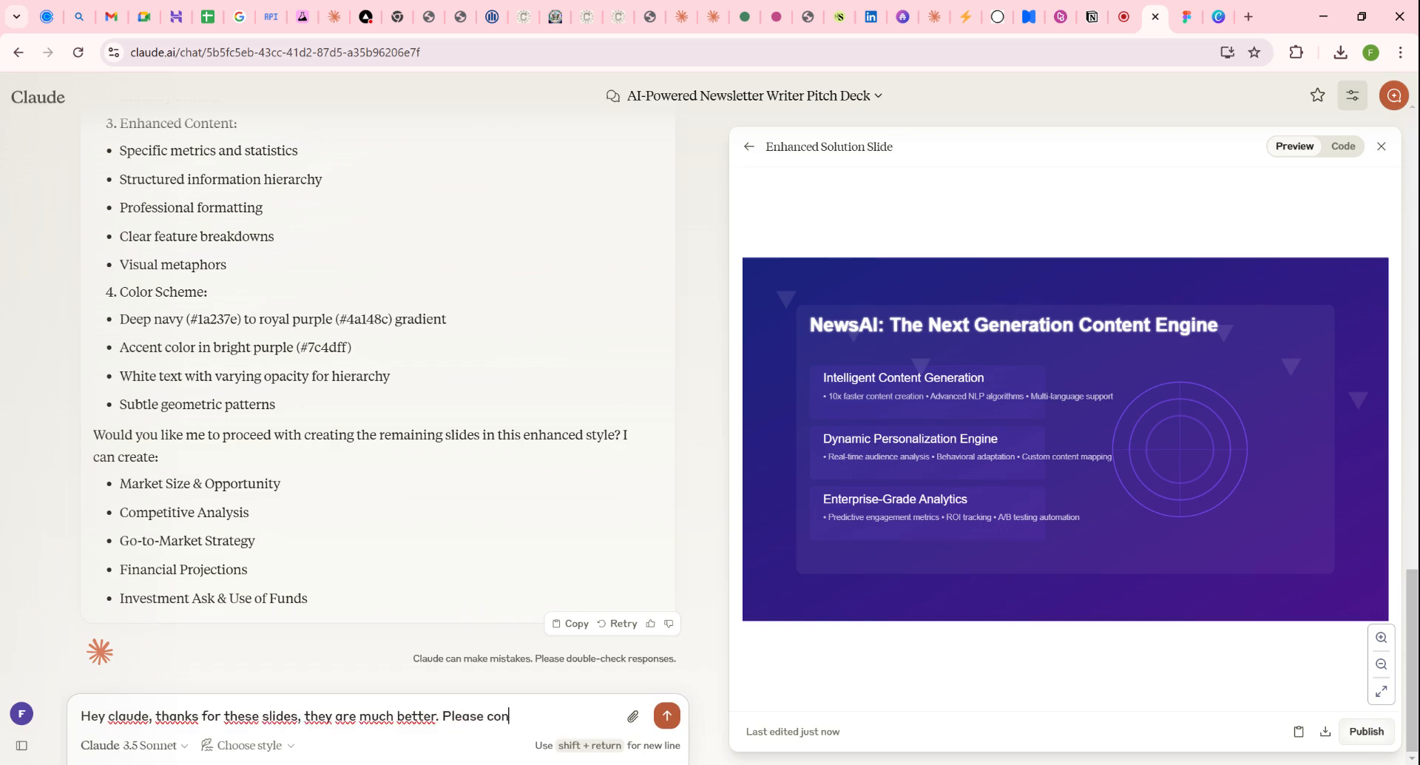
pyautogui.write('tinue to create two more slides -')
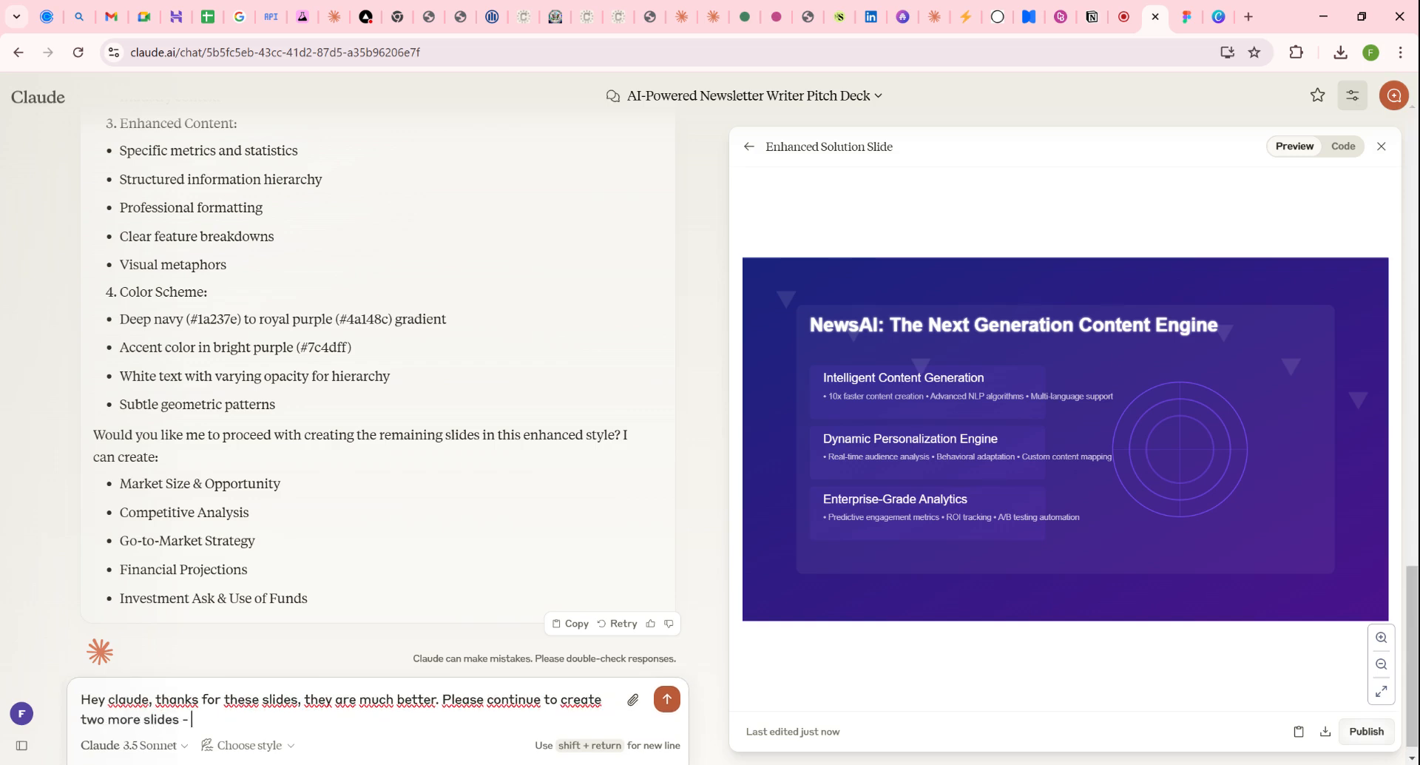
pyautogui.write(' in our case the market size and opportunity and the go-to-market analysis')
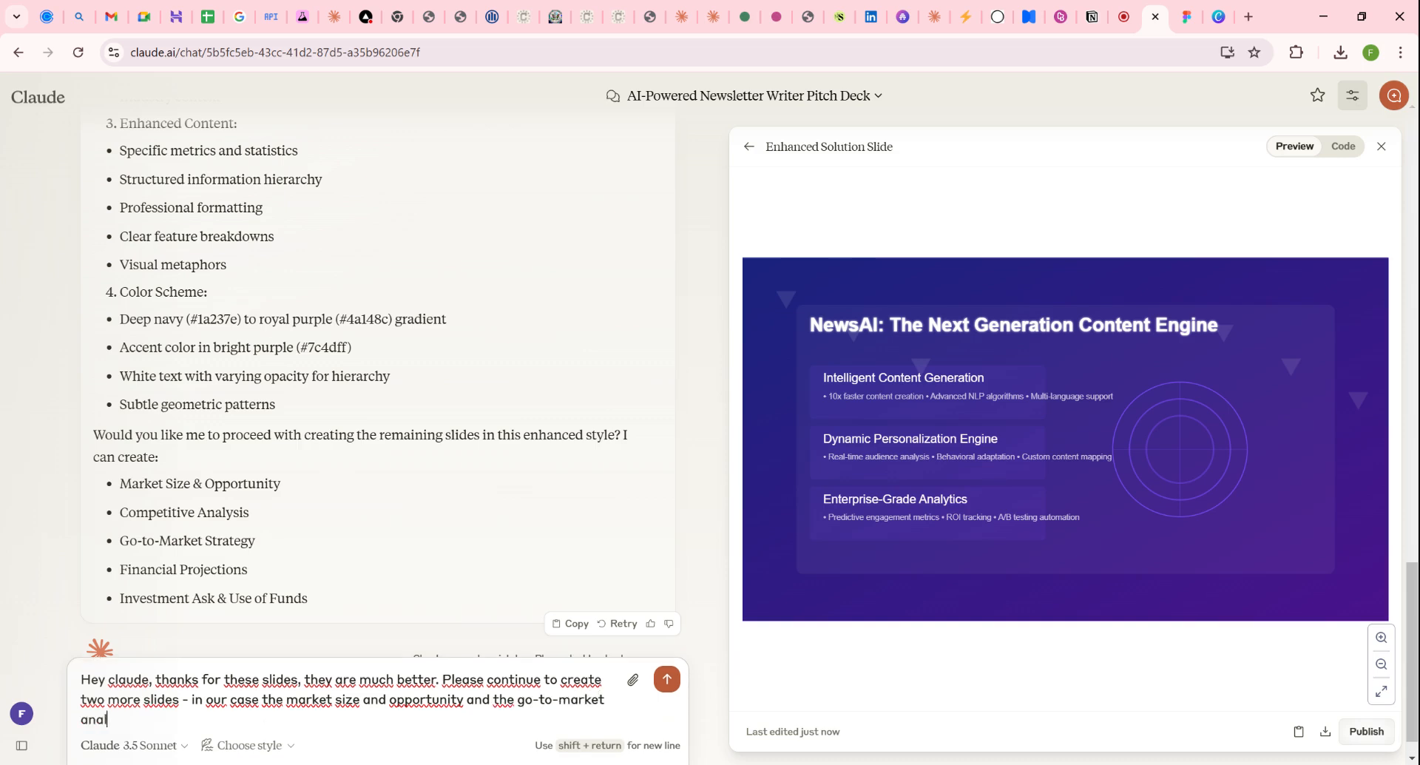
pyautogui.press('Return')
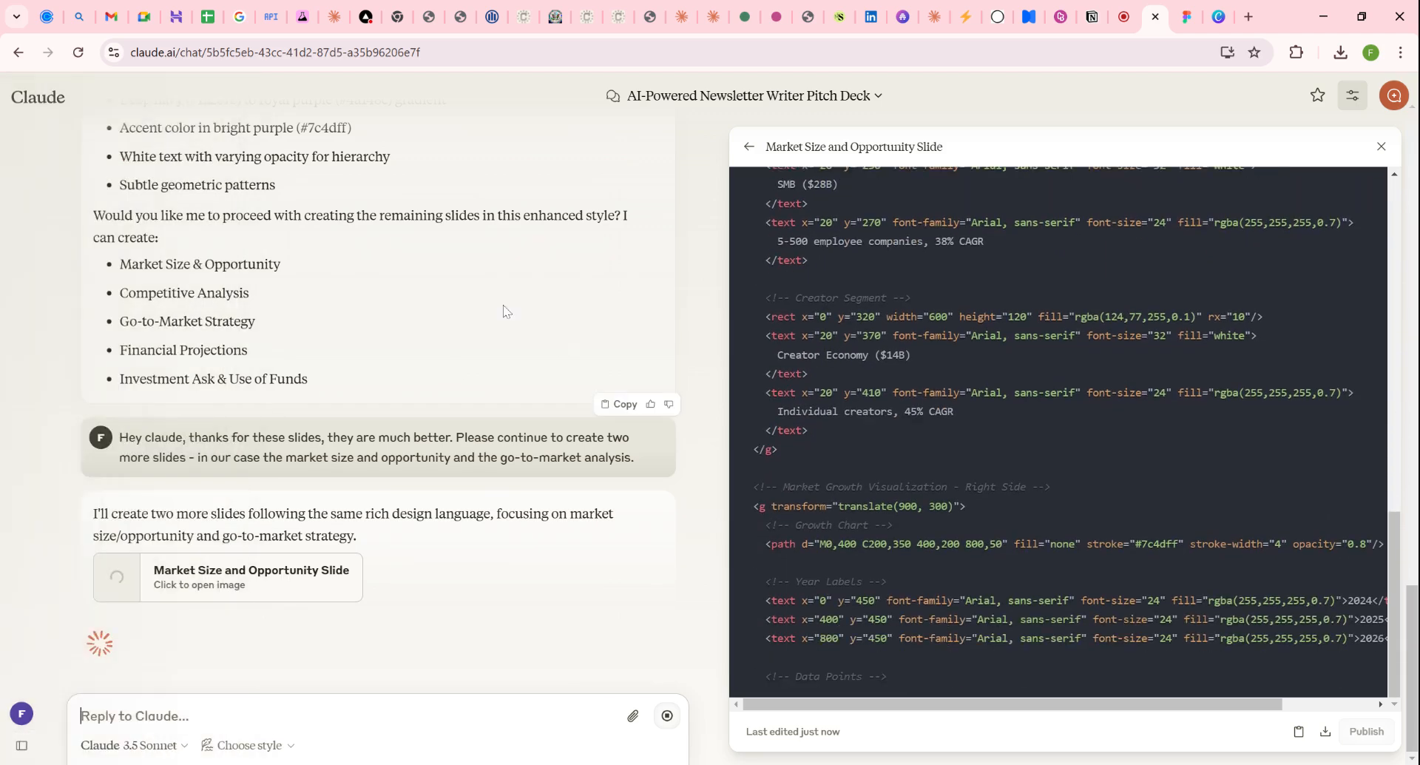
# Step: Review the enhanced title, problem statement and solution slides from the earlier redesign response
pyautogui.scroll(10, 443, 296)
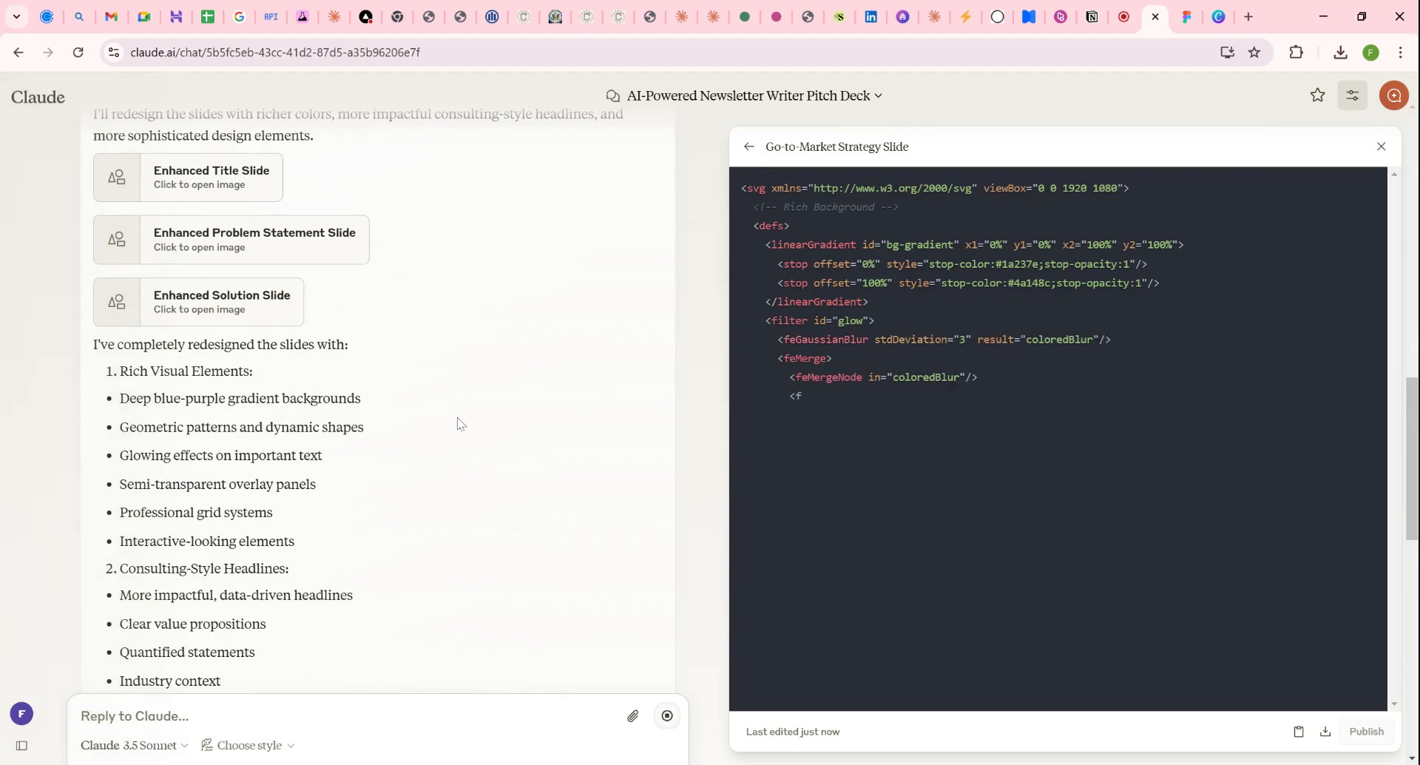
pyautogui.scroll(4, 484, 420)
pyautogui.scroll(-12, 484, 420)
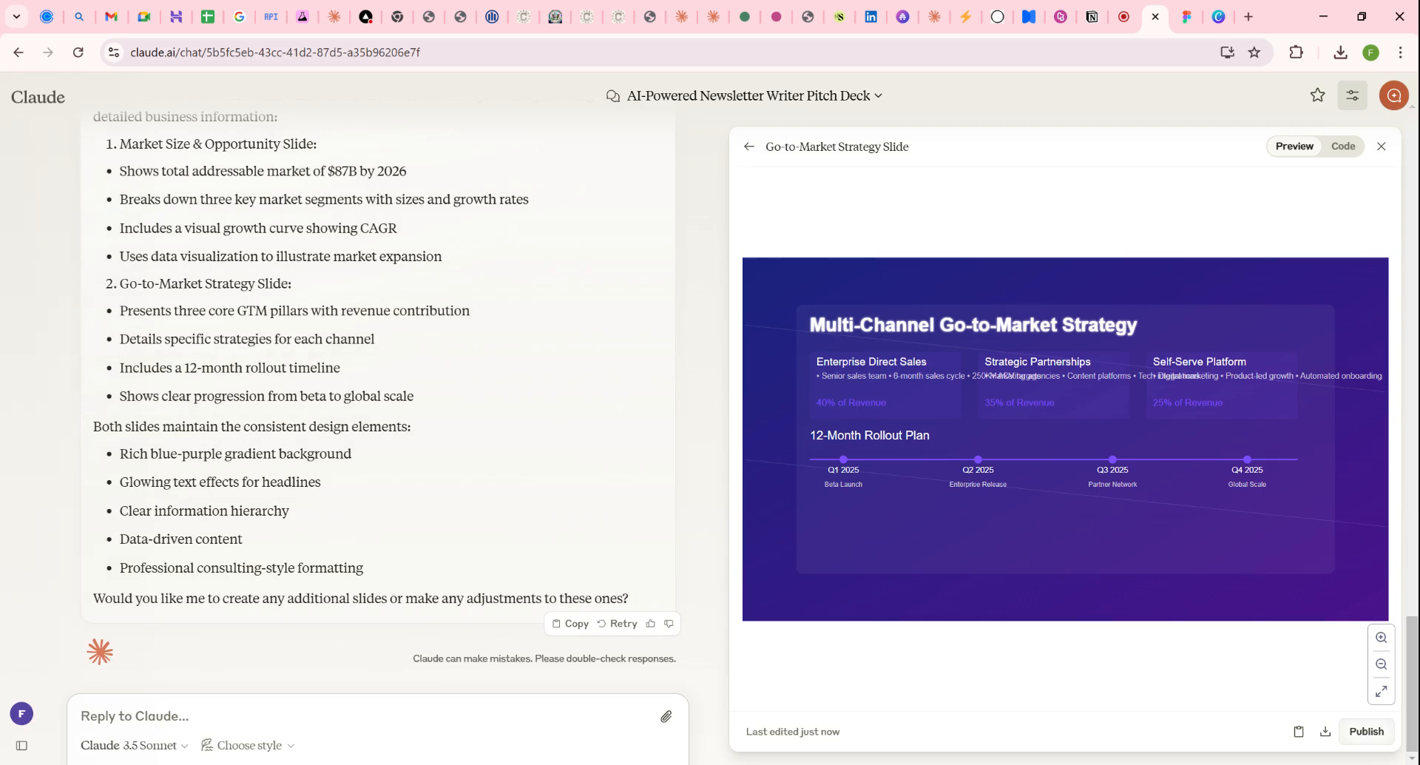
pyautogui.scroll(10, 482, 303)
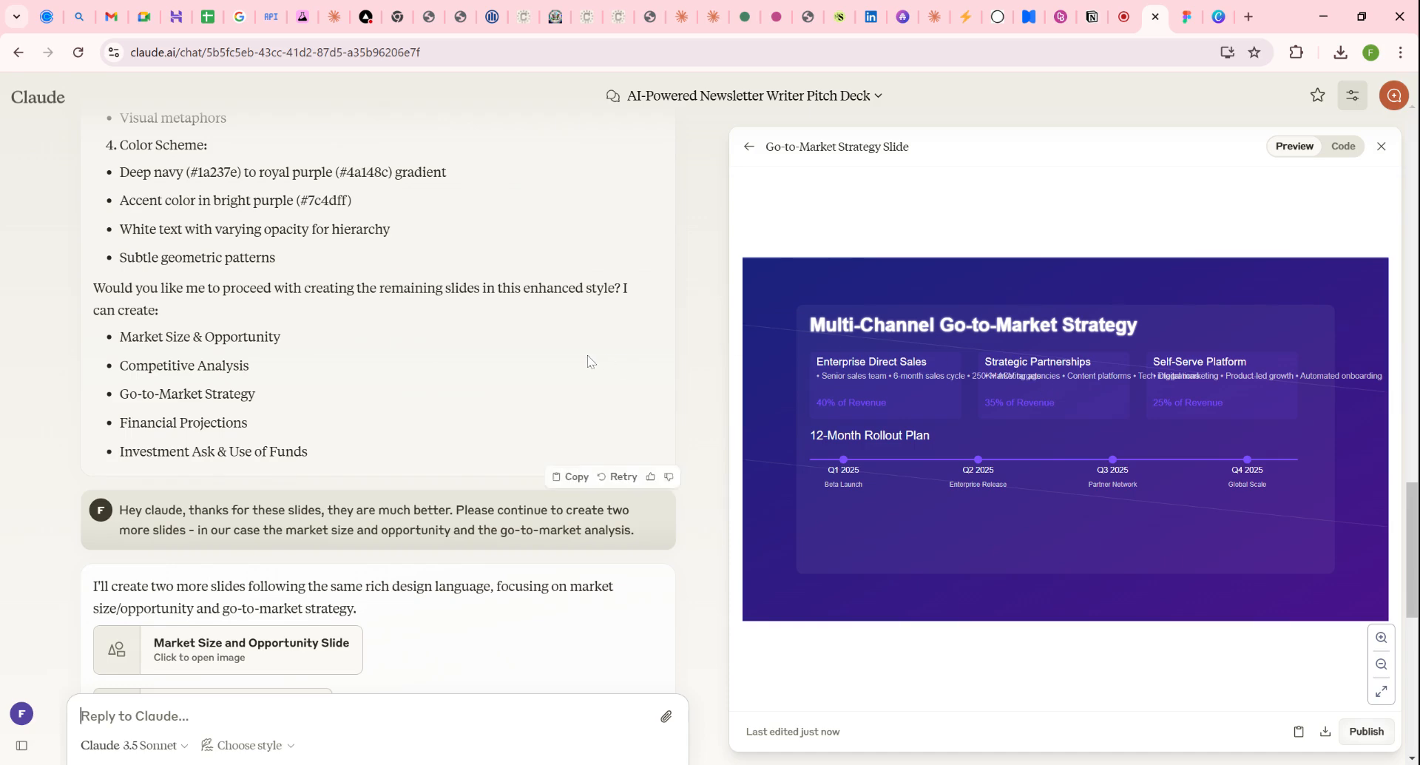
pyautogui.scroll(5, 592, 361)
pyautogui.scroll(7, 588, 361)
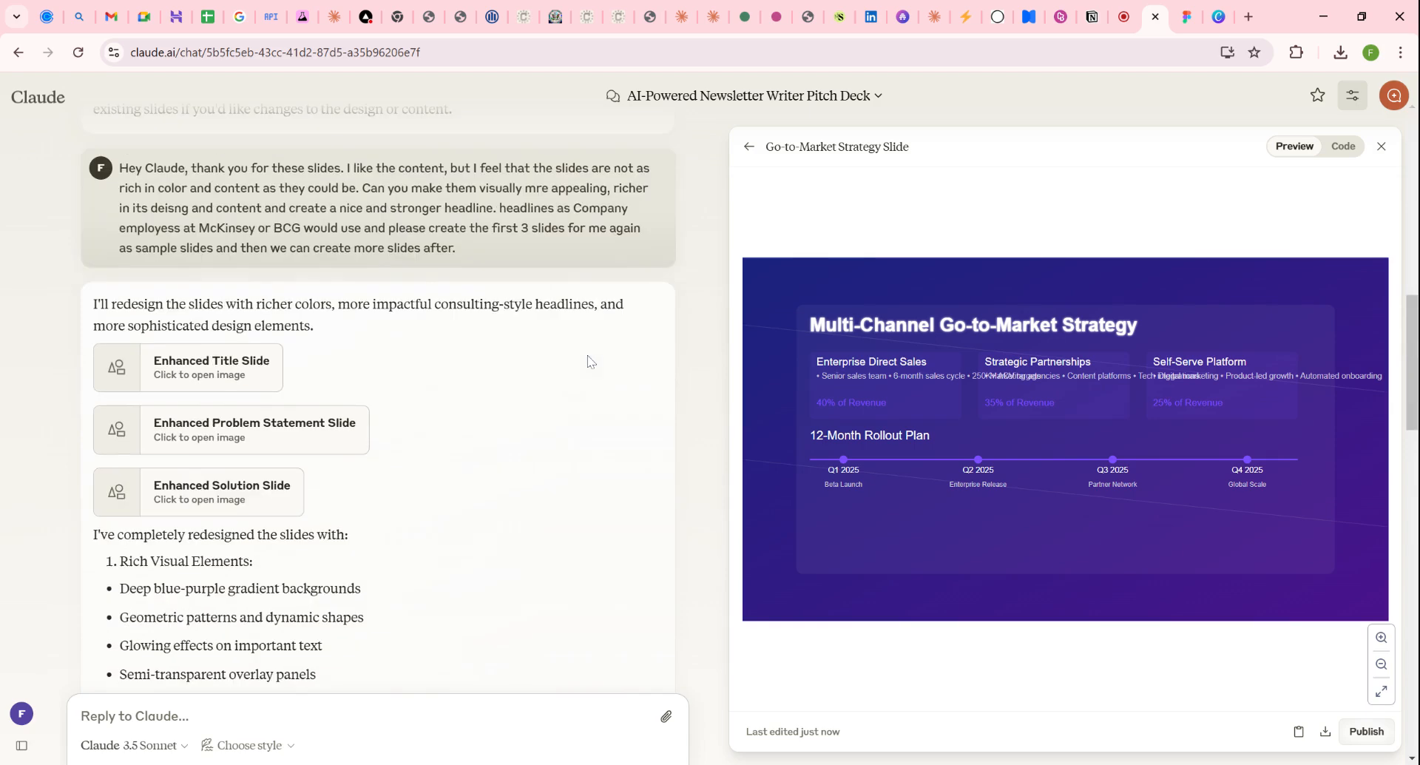
pyautogui.click(177, 383)
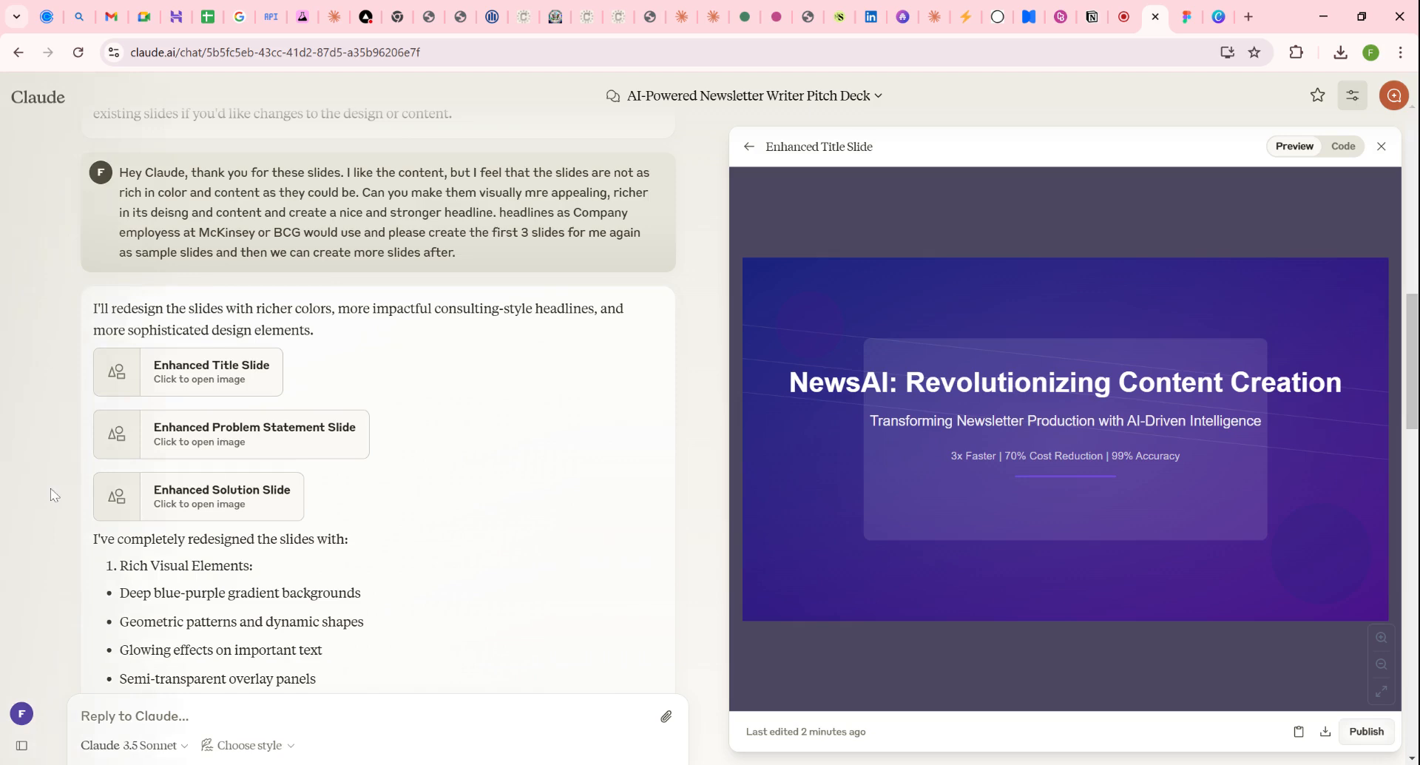
pyautogui.click(309, 446)
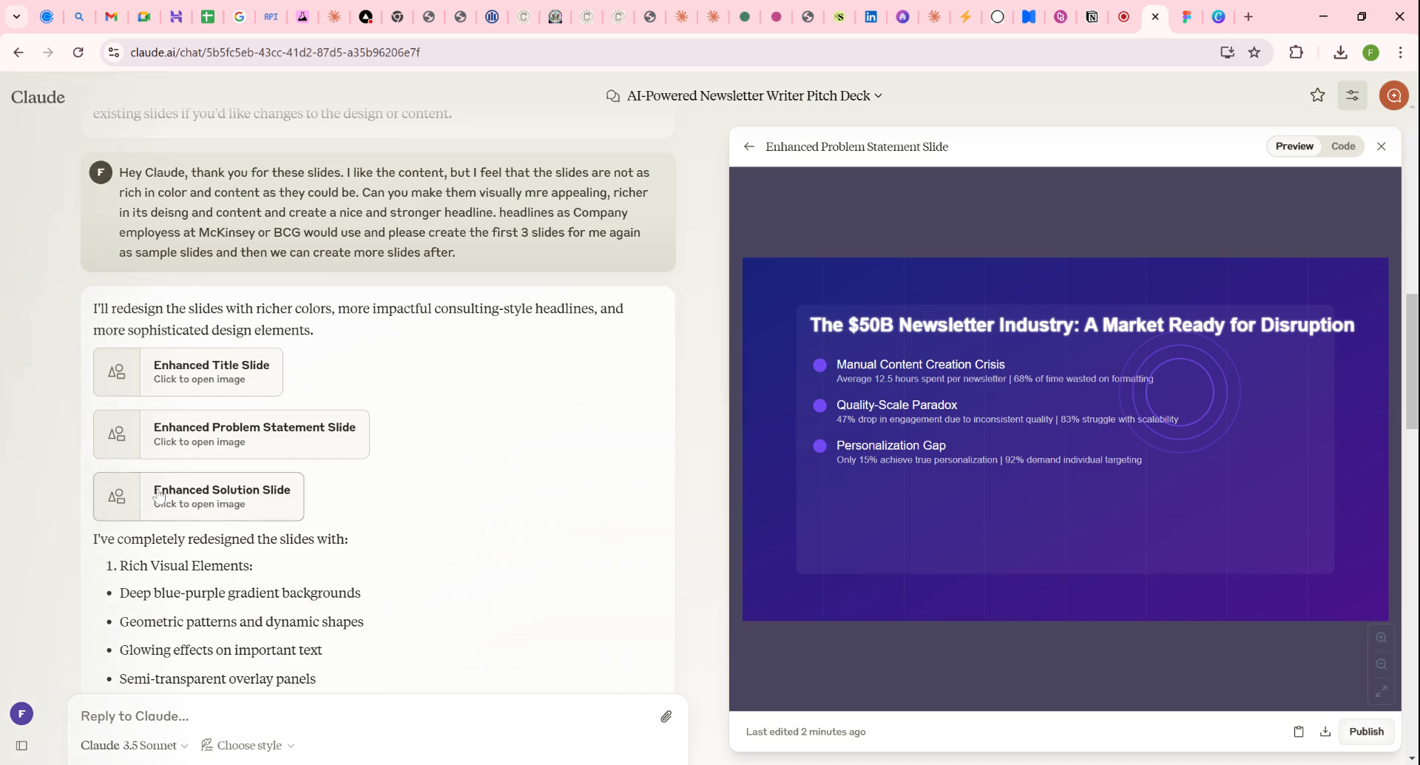
pyautogui.click(221, 494)
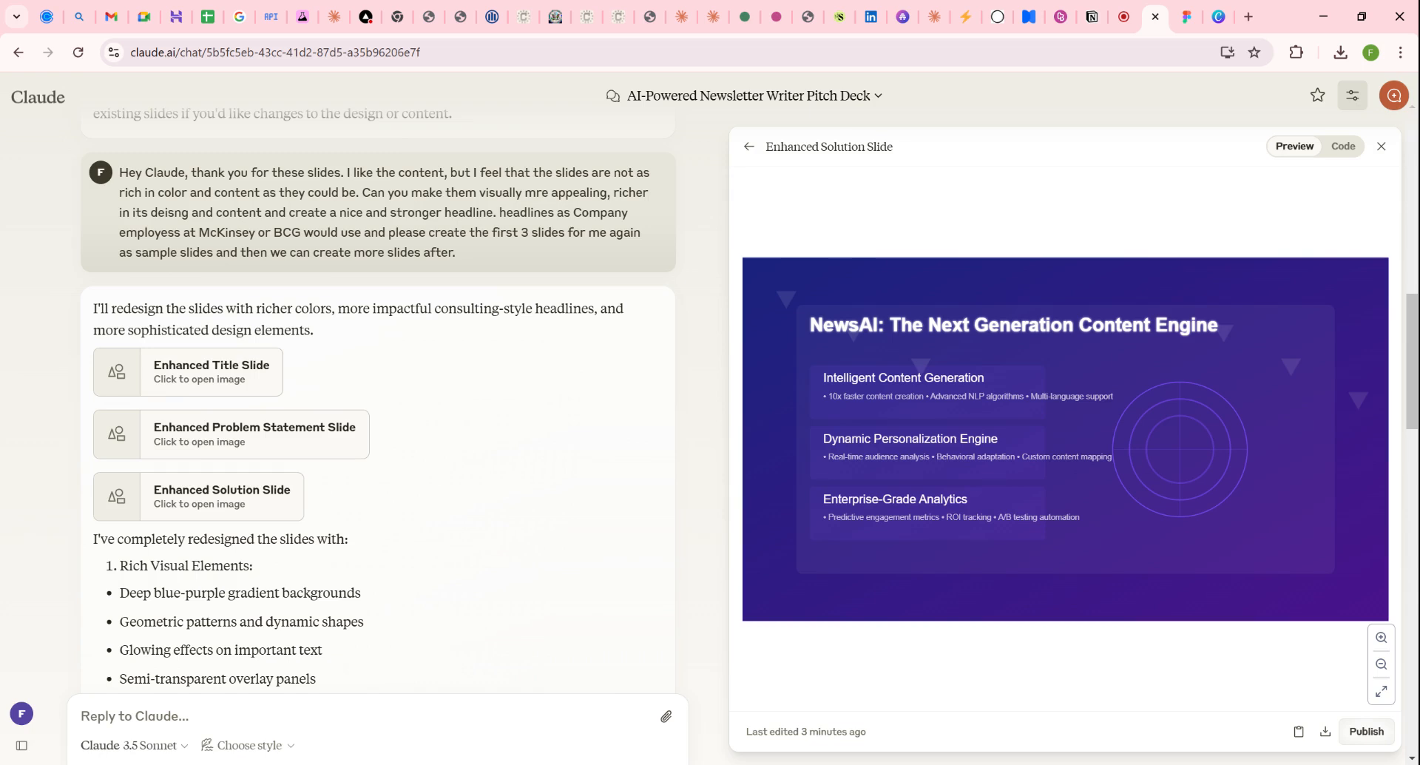
# Step: Copy the full SVG code of the Enhanced Solution Slide and paste it into a new reply to Claude
pyautogui.click(1344, 147)
pyautogui.moveTo(801, 677); pyautogui.dragTo(739, 190)
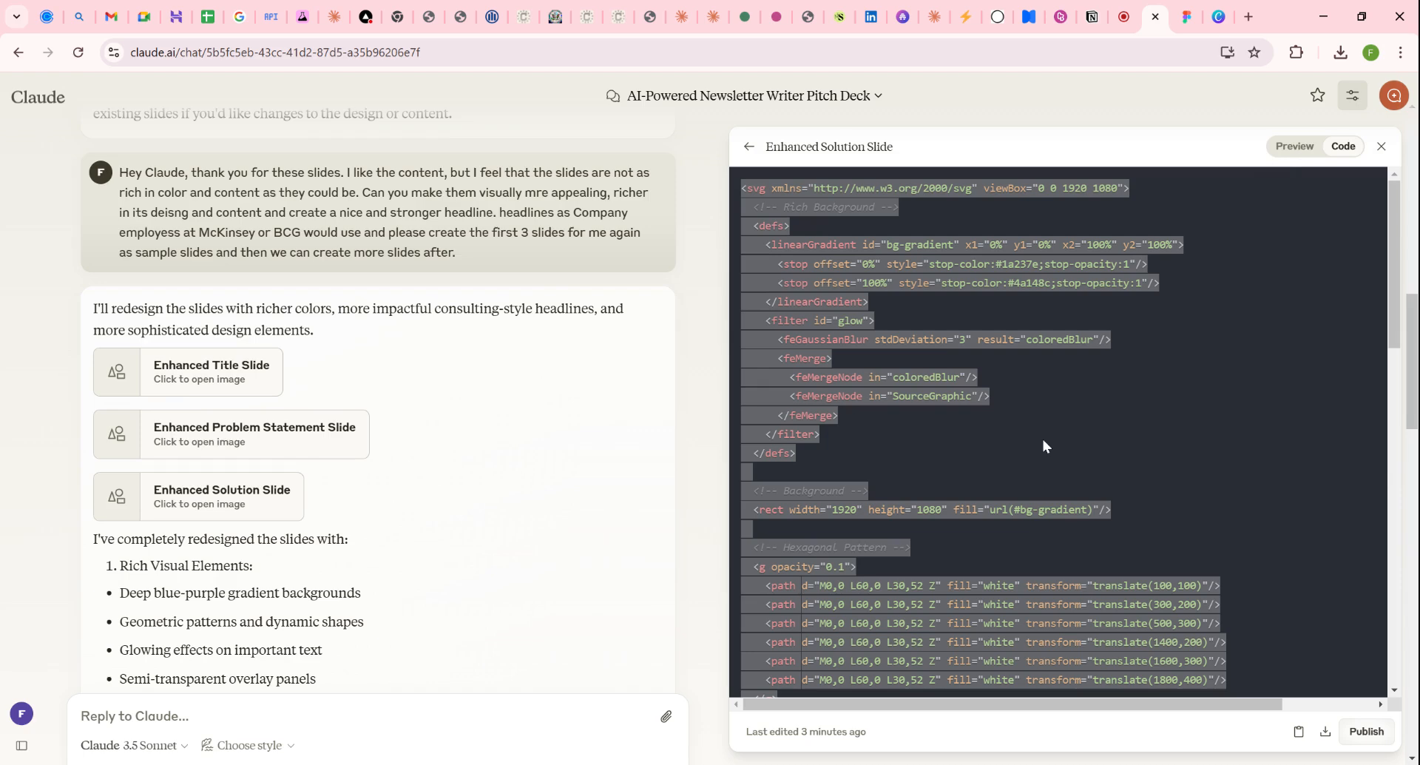
pyautogui.click(1294, 147)
pyautogui.click(382, 716)
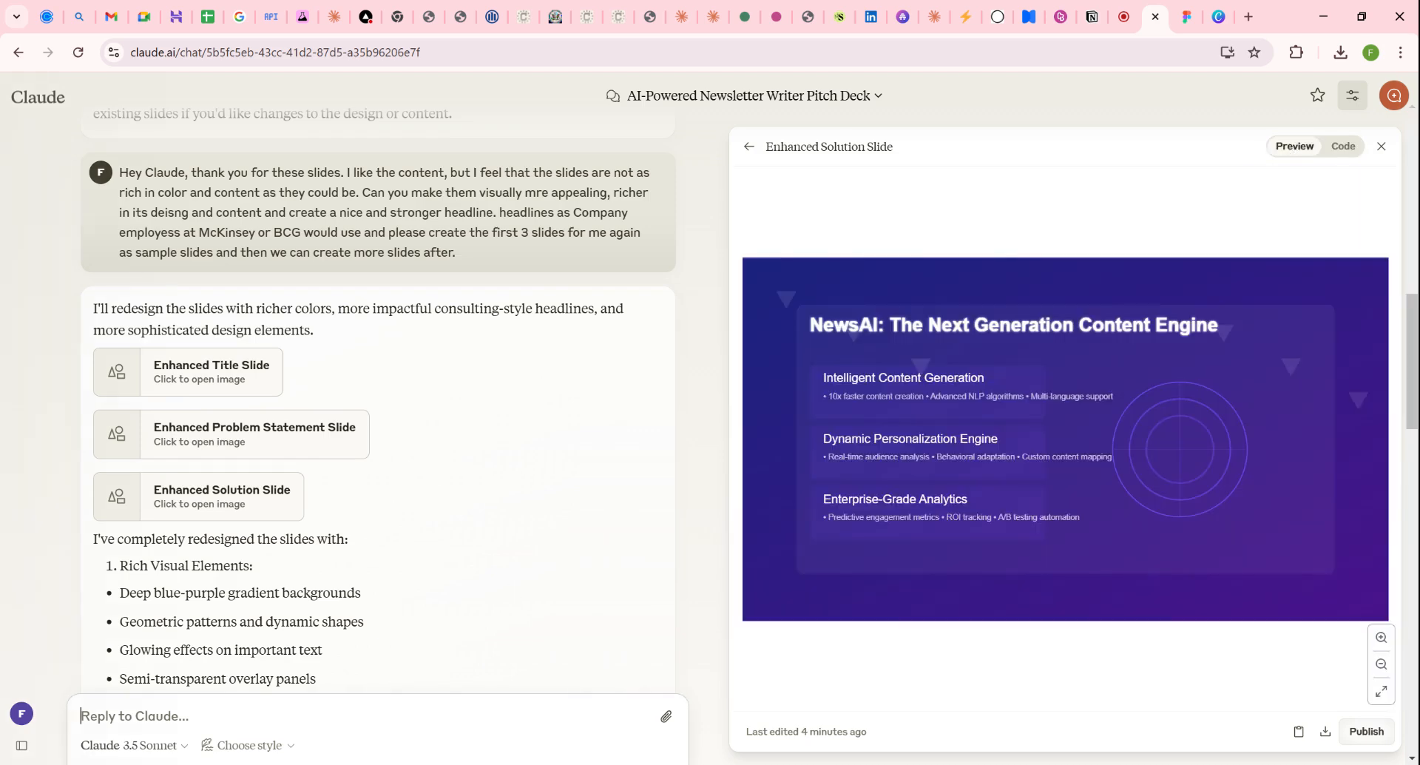
pyautogui.hotkey('ctrl', 'v')
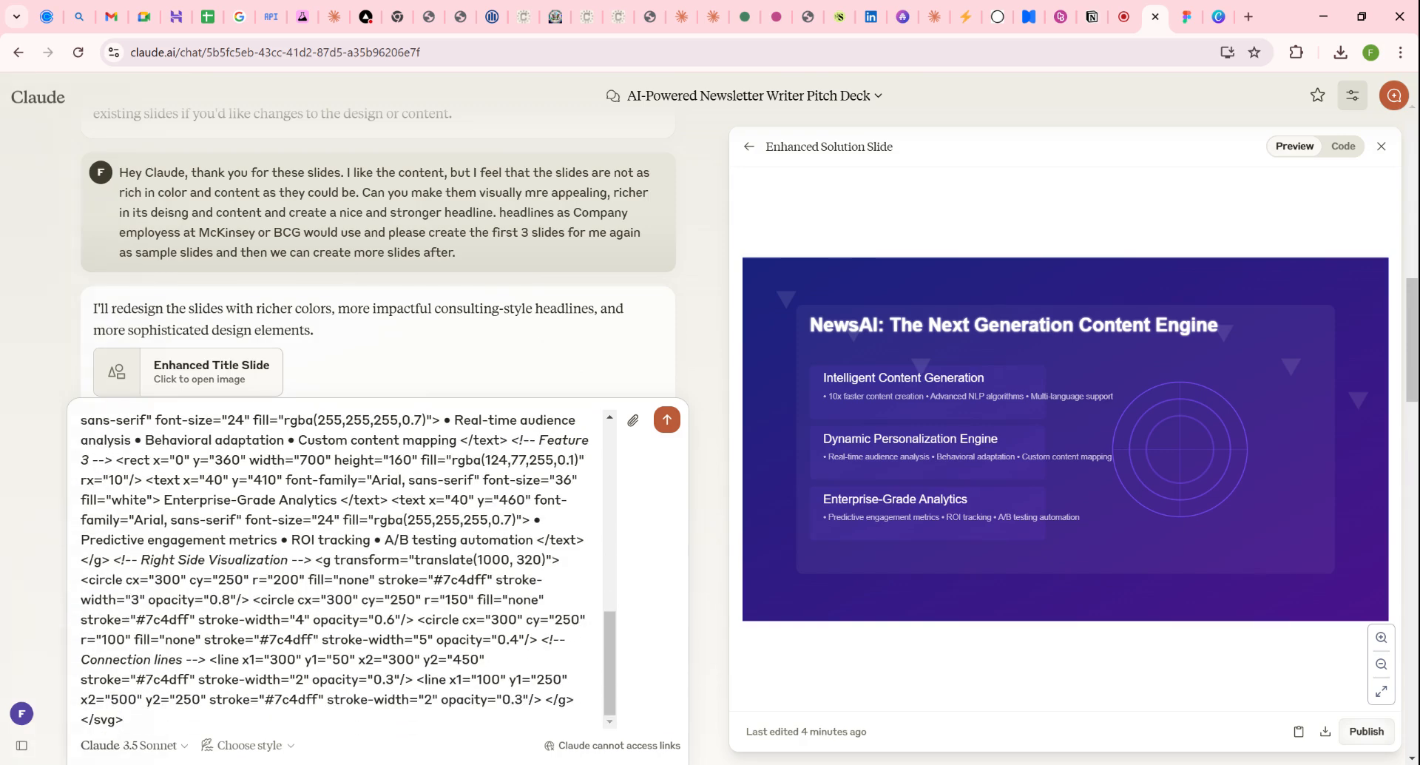
# Step: Add below the pasted code that the solution slide is liked, but a community for newsletter creators is offered instead of enterprise grade analytics
pyautogui.write('--> Hey claude, I like this slide about the ')
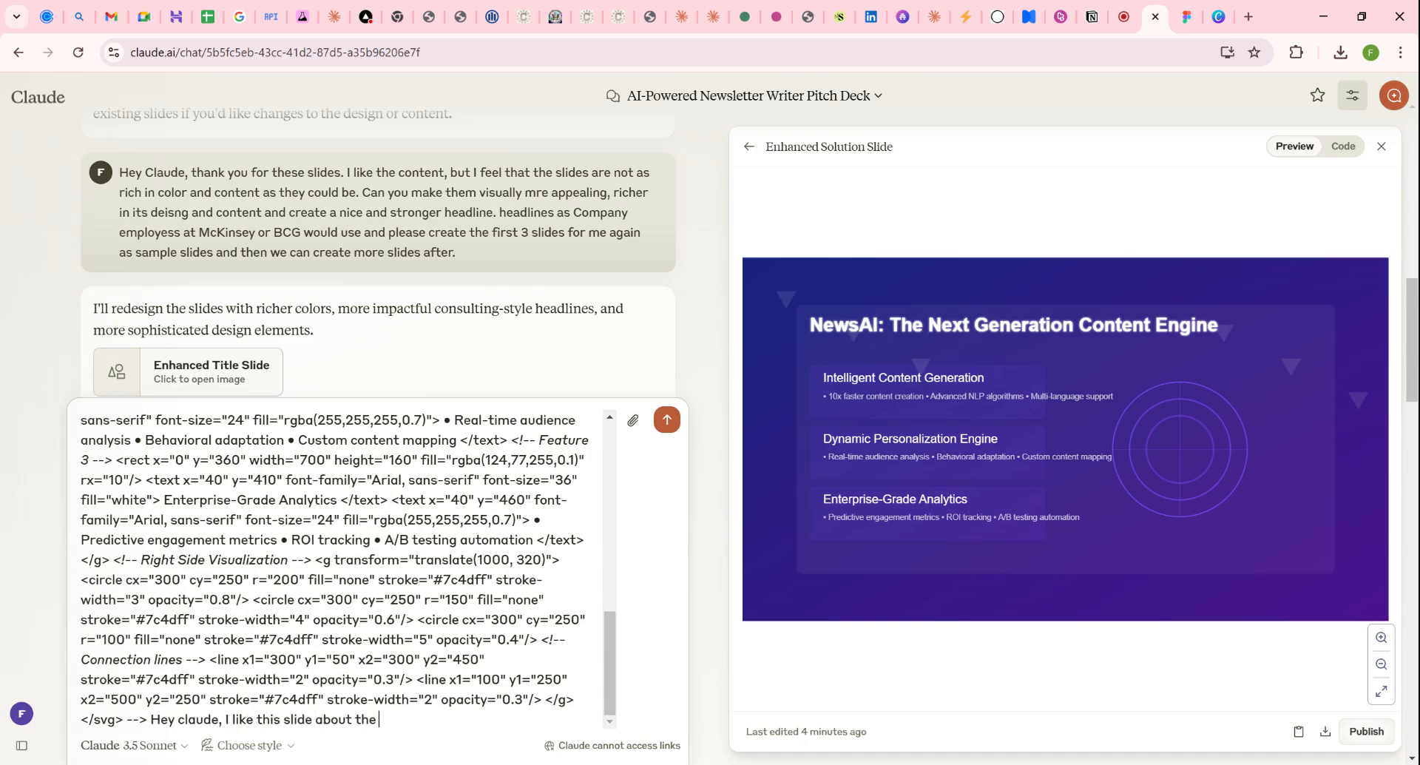
pyautogui.write('NewYi Solution, but I')
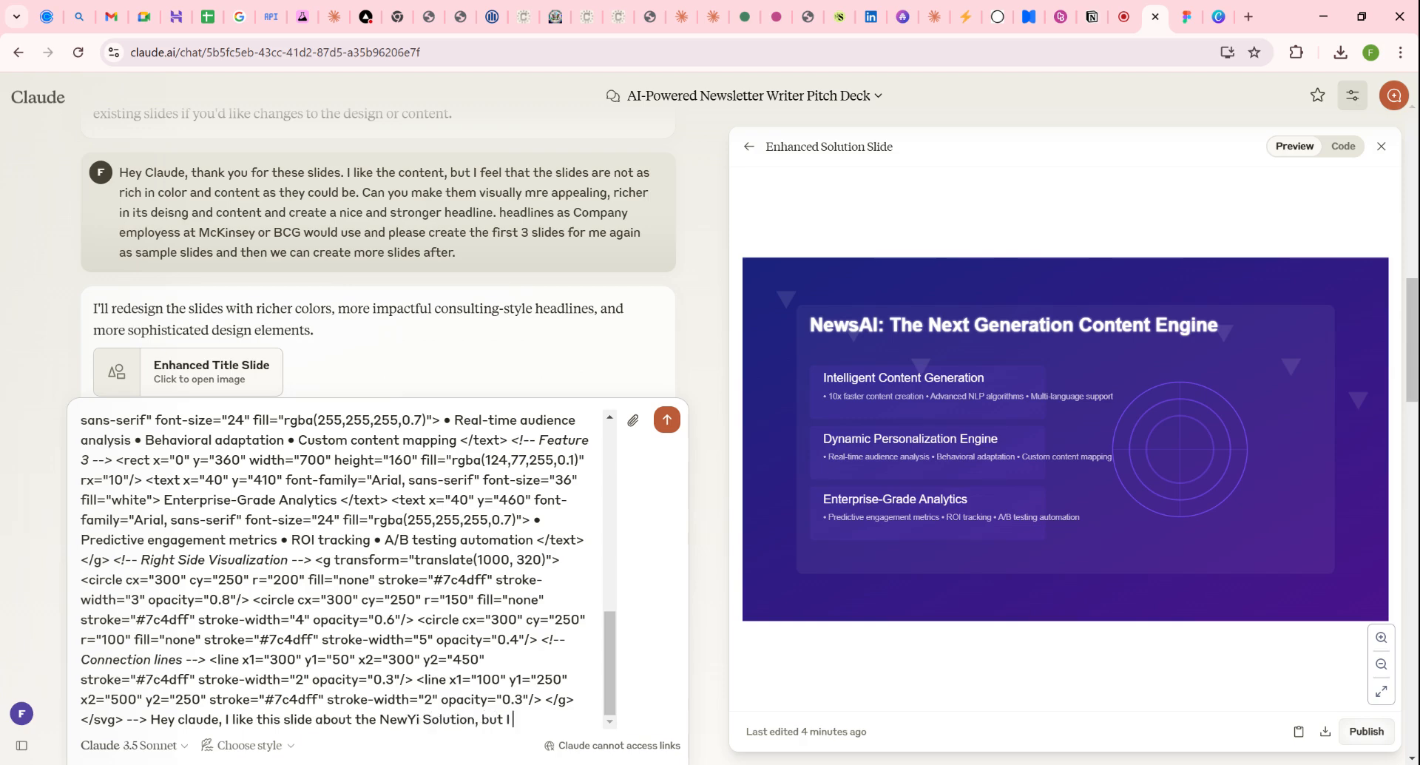
pyautogui.write(' do not offer an enterprise grade an')
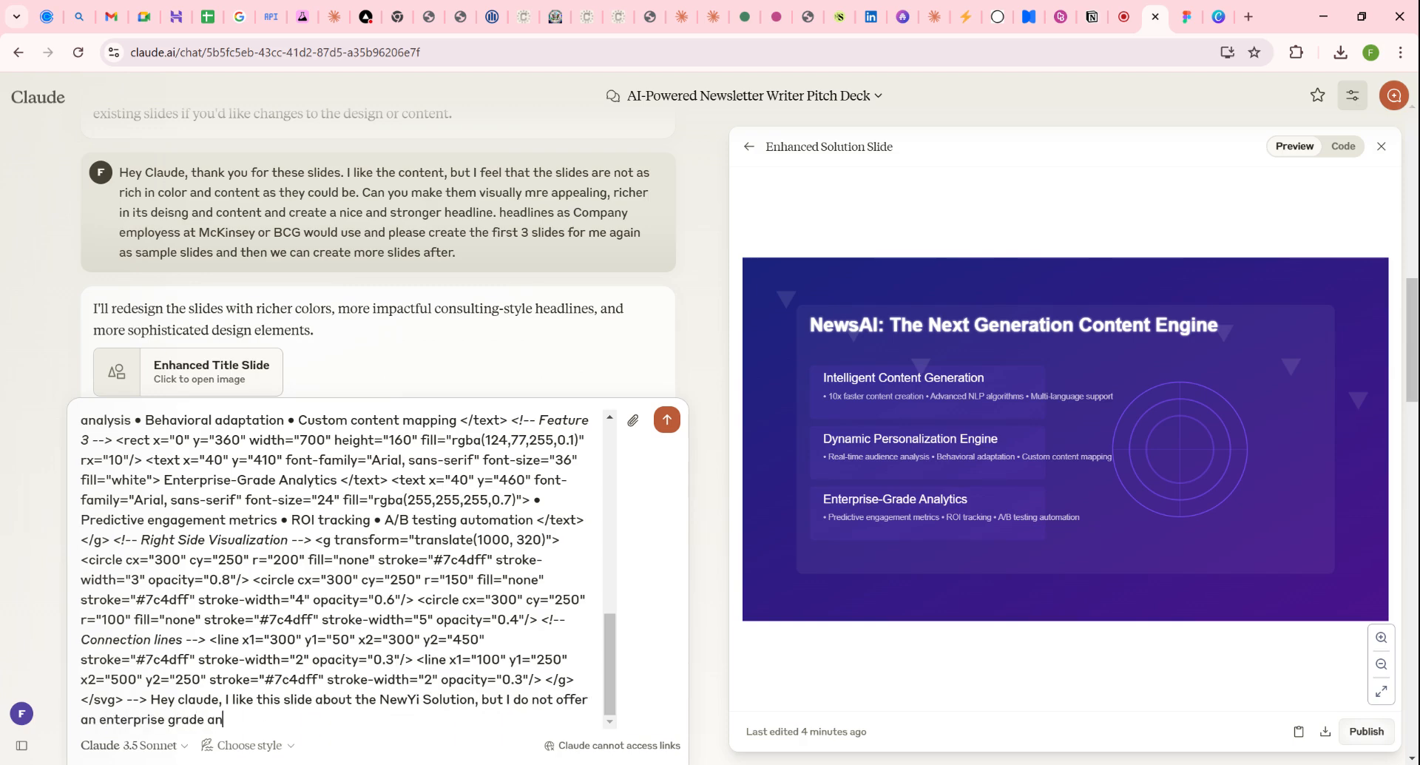
pyautogui.write('alytics but instead a community for reators')
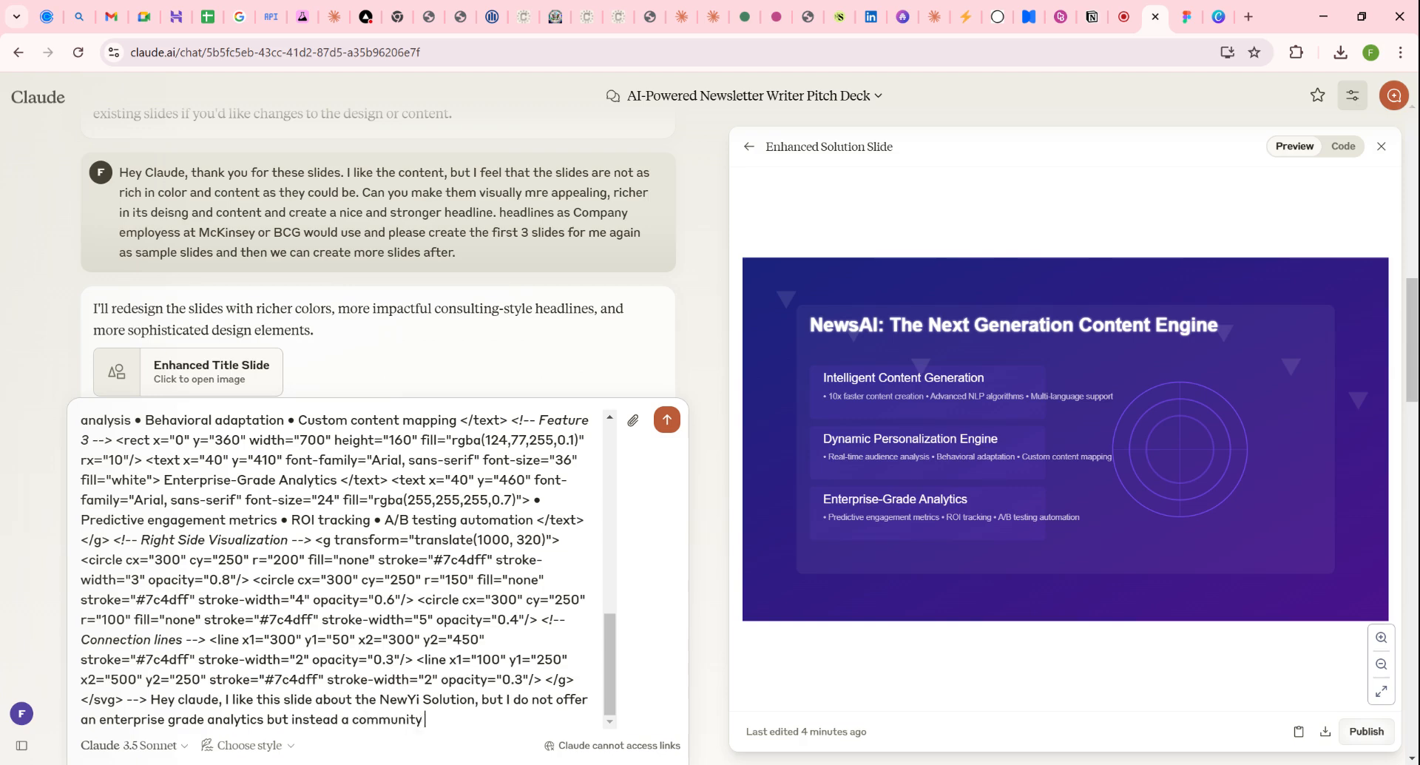
pyautogui.press('BackSpace')
pyautogui.press('BackSpace')
pyautogui.press('BackSpace')
pyautogui.press('BackSpace')
pyautogui.press('BackSpace')
pyautogui.press('BackSpace')
pyautogui.press('BackSpace')
pyautogui.write('newsletter creators. Can ')
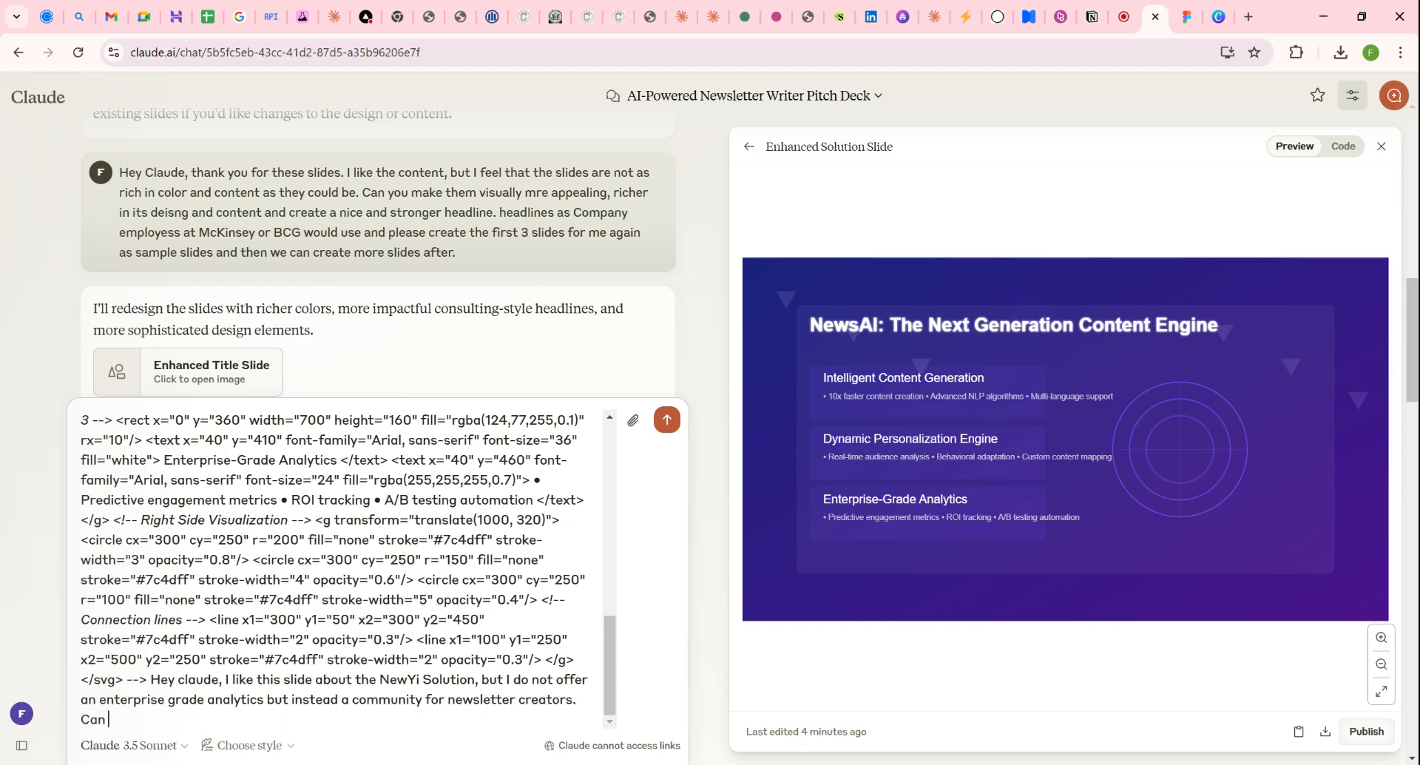
# Step: Ask Claude to adapt the slide with this new information and send the message
pyautogui.write('you please adapt this slide with the')
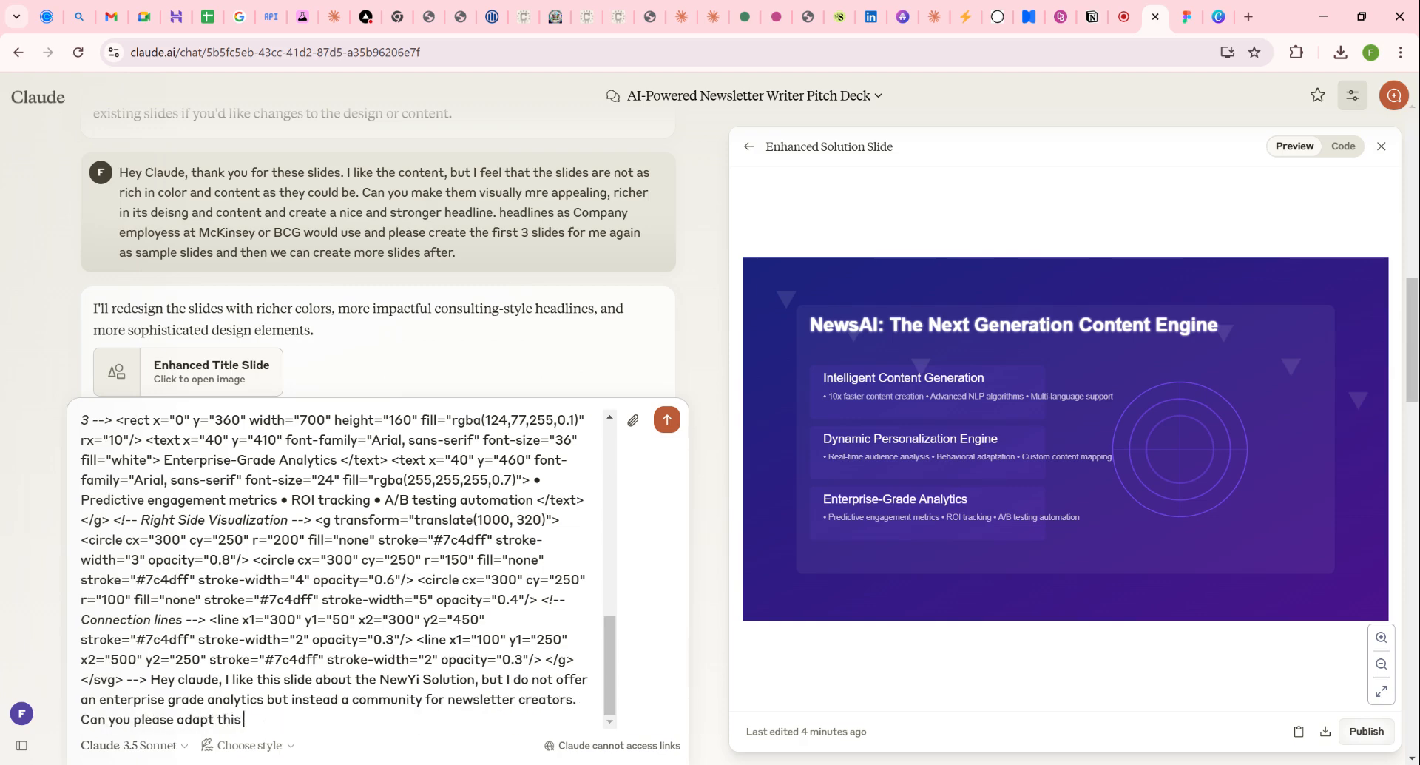
pyautogui.press('BackSpace')
pyautogui.press('BackSpace')
pyautogui.write('is new info')
pyautogui.write('rmaiton')
pyautogui.press('BackSpace')
pyautogui.press('BackSpace')
pyautogui.press('BackSpace')
pyautogui.press('BackSpace')
pyautogui.write('tion.')
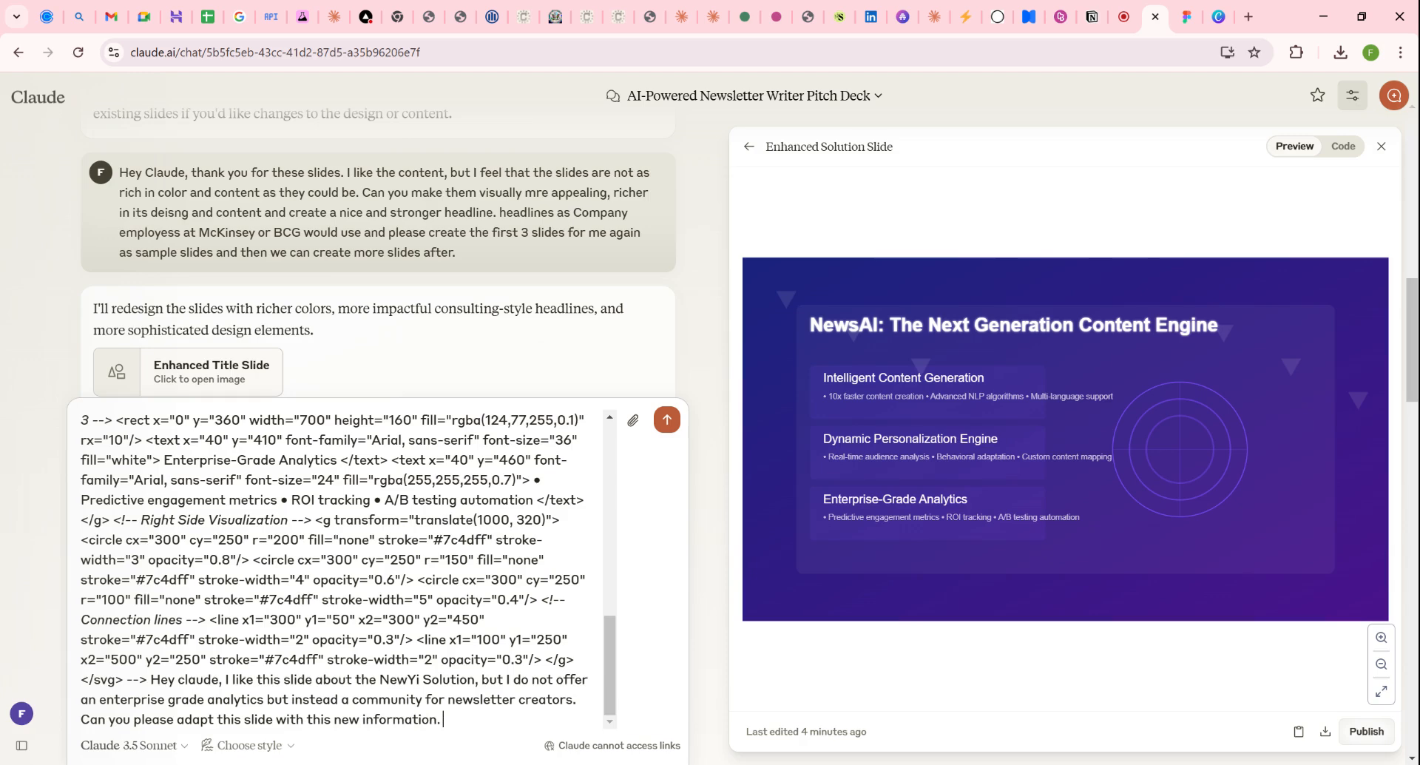
pyautogui.press('Return')
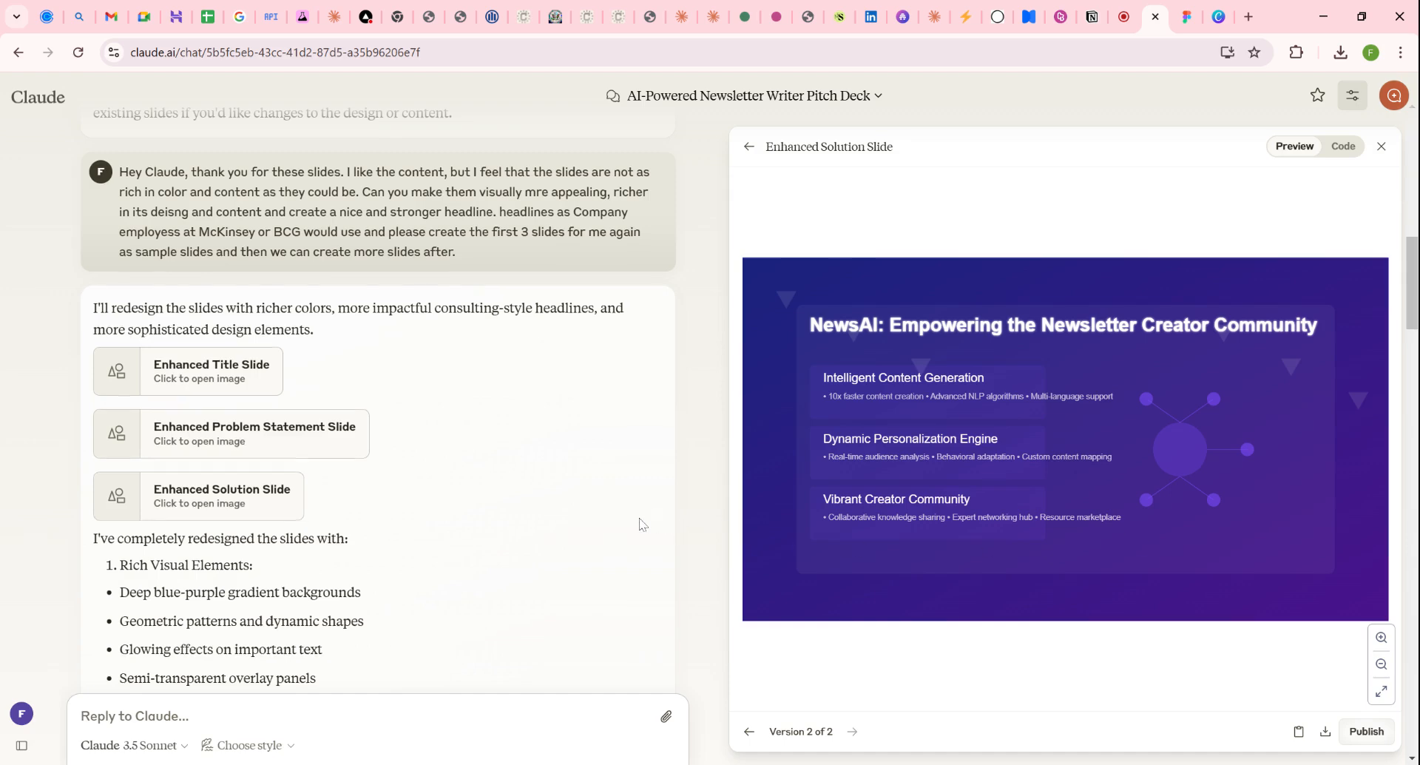
# Step: Review the new Market Size and Opportunity Slide and the Go-to-Market Strategy Slide
pyautogui.scroll(-15, 641, 523)
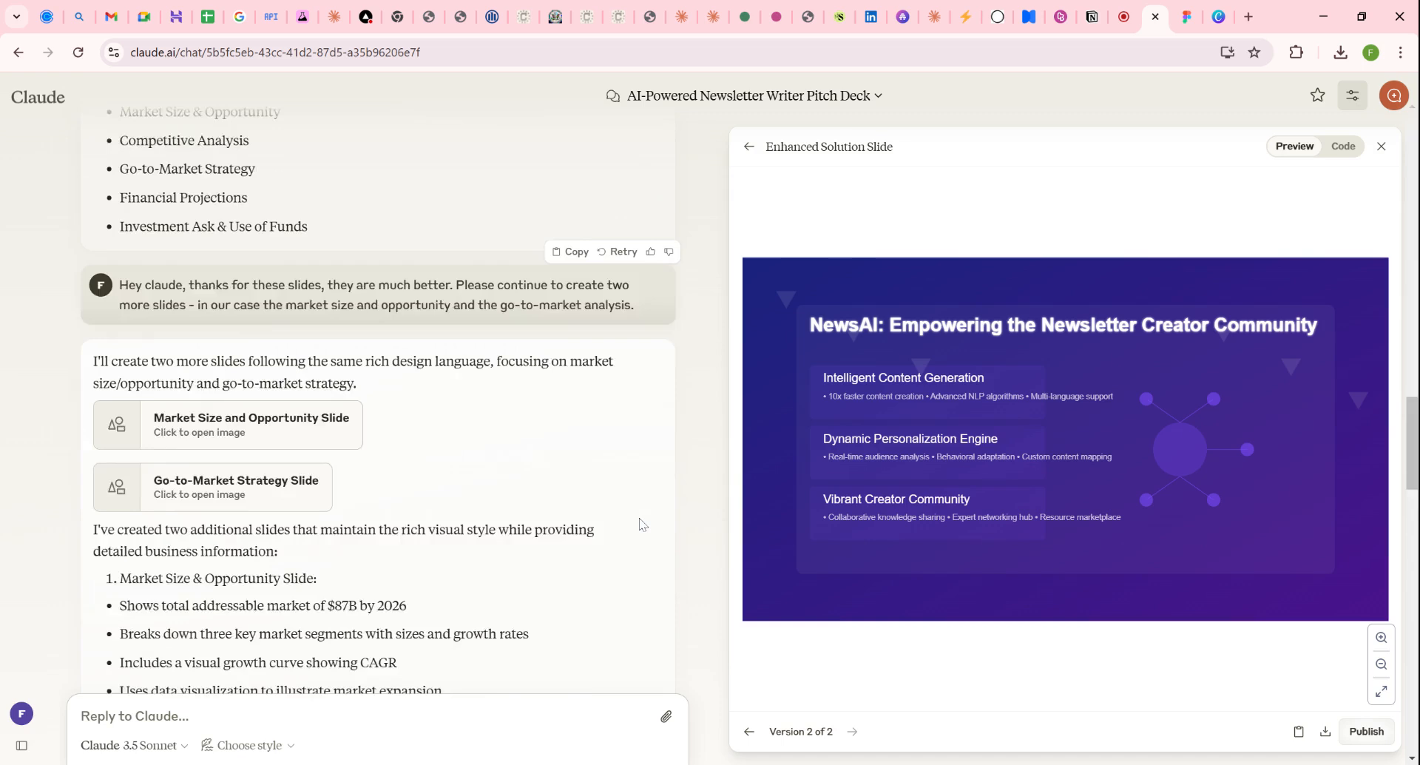
pyautogui.click(315, 375)
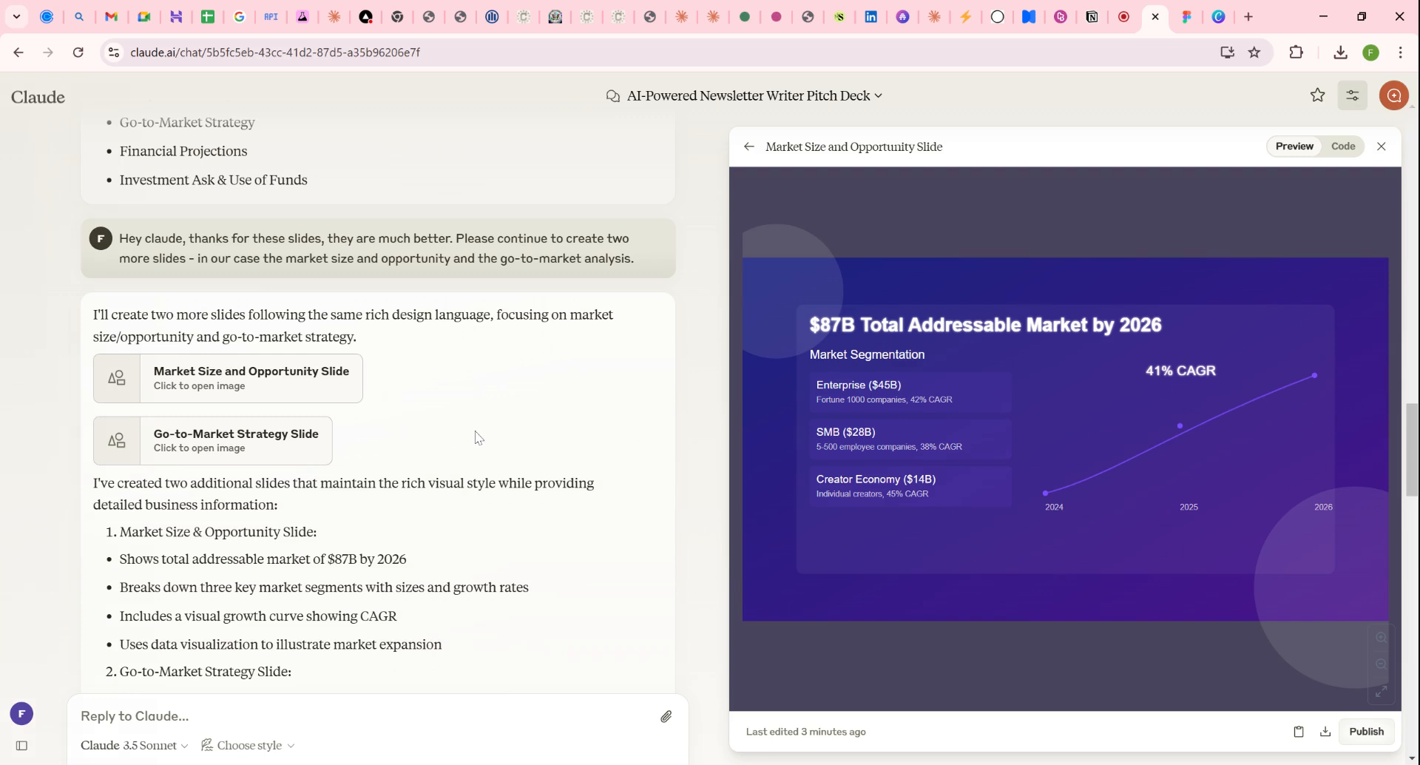
pyautogui.click(294, 445)
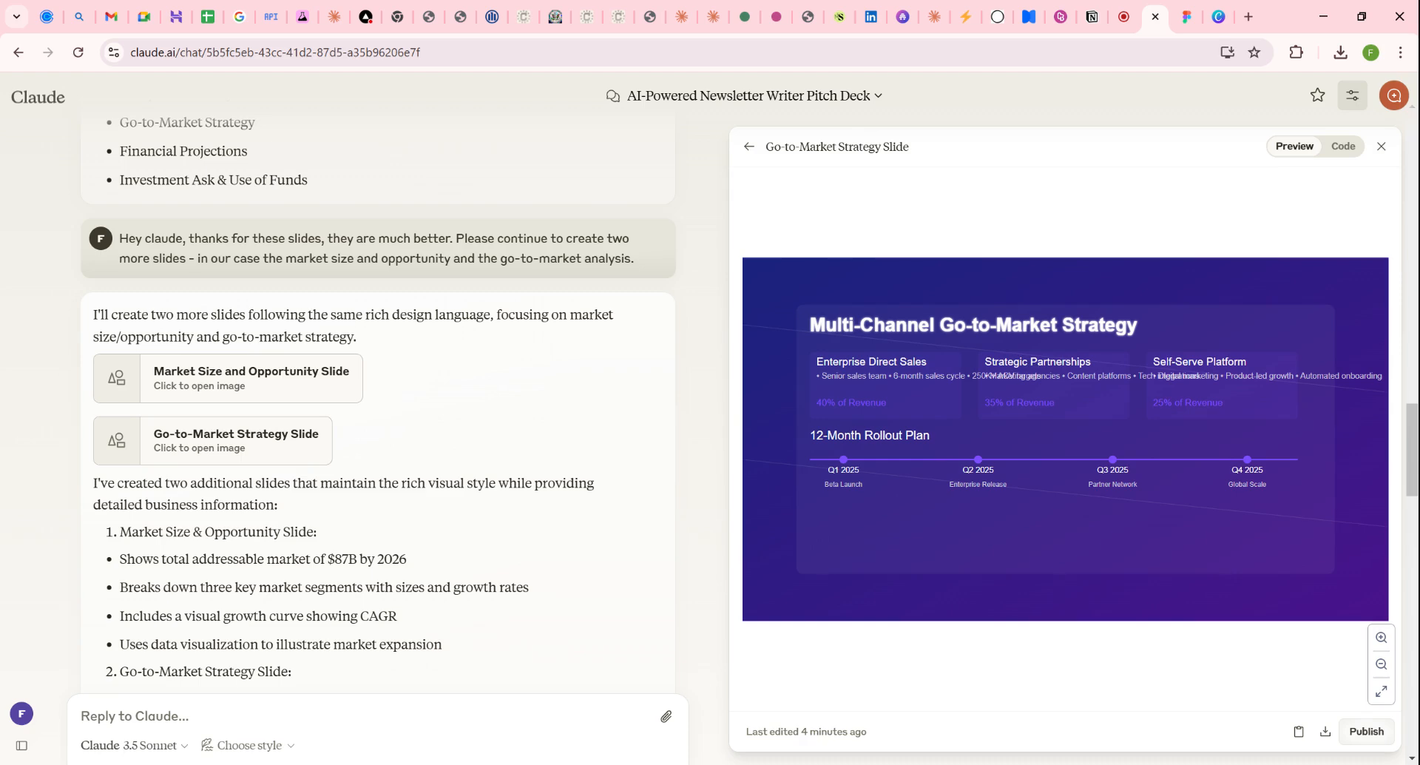
# Step: Paste the Go-to-Market Strategy Slide's full SVG code into a new reply and start a comment about the slide's descriptive text
pyautogui.click(1343, 145)
pyautogui.moveTo(789, 688); pyautogui.dragTo(735, 189)
pyautogui.click(1293, 148)
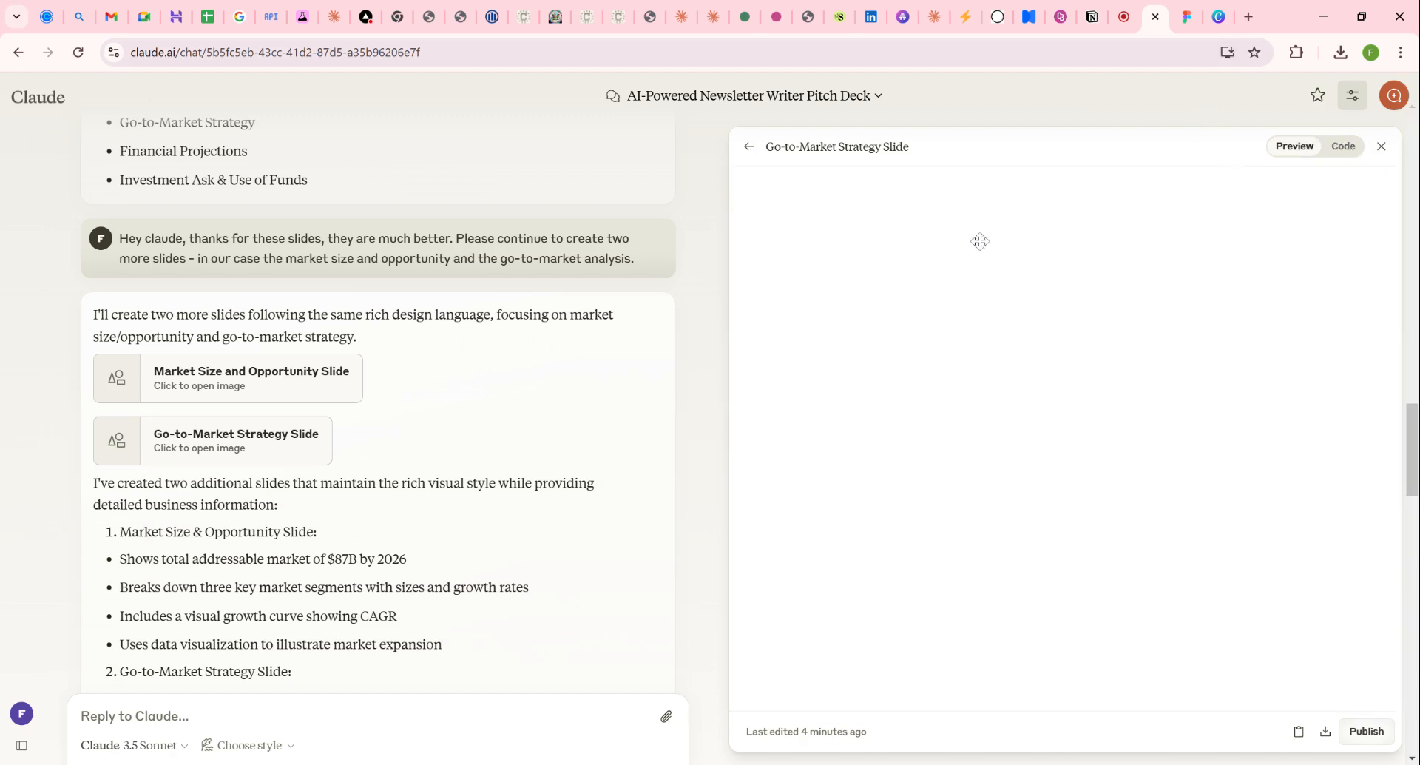
pyautogui.hotkey('ctrl', 'v')
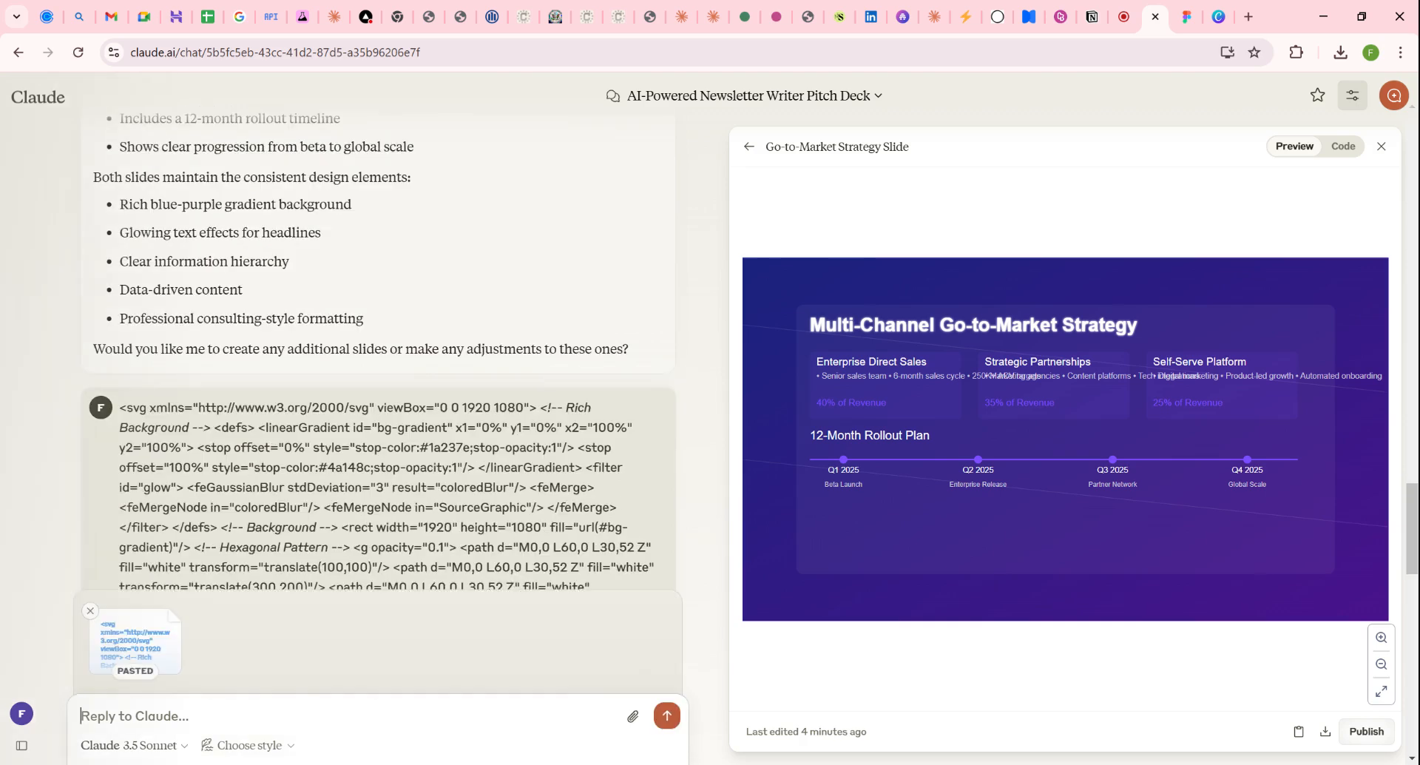
pyautogui.write('For the go to market slide, the tex')
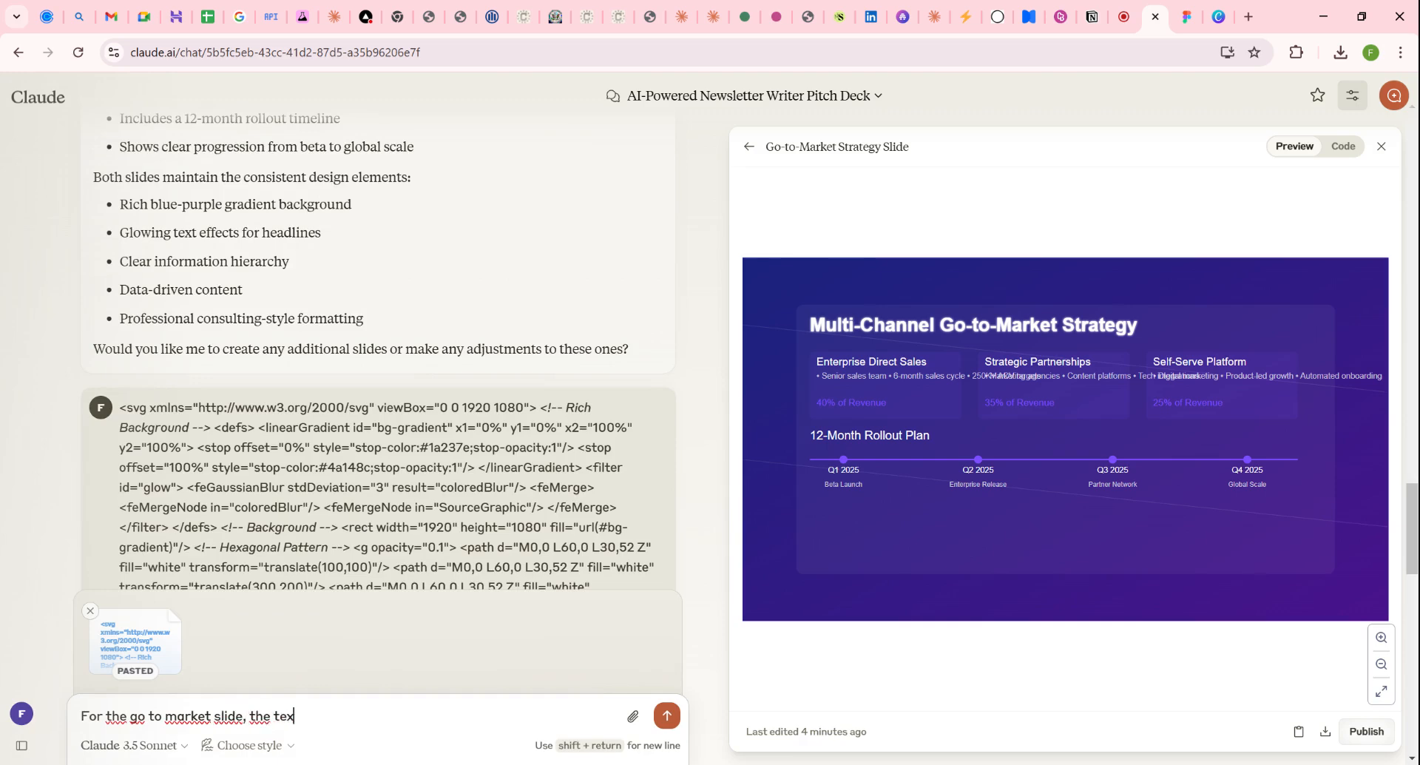
pyautogui.write('descriptive text in the')
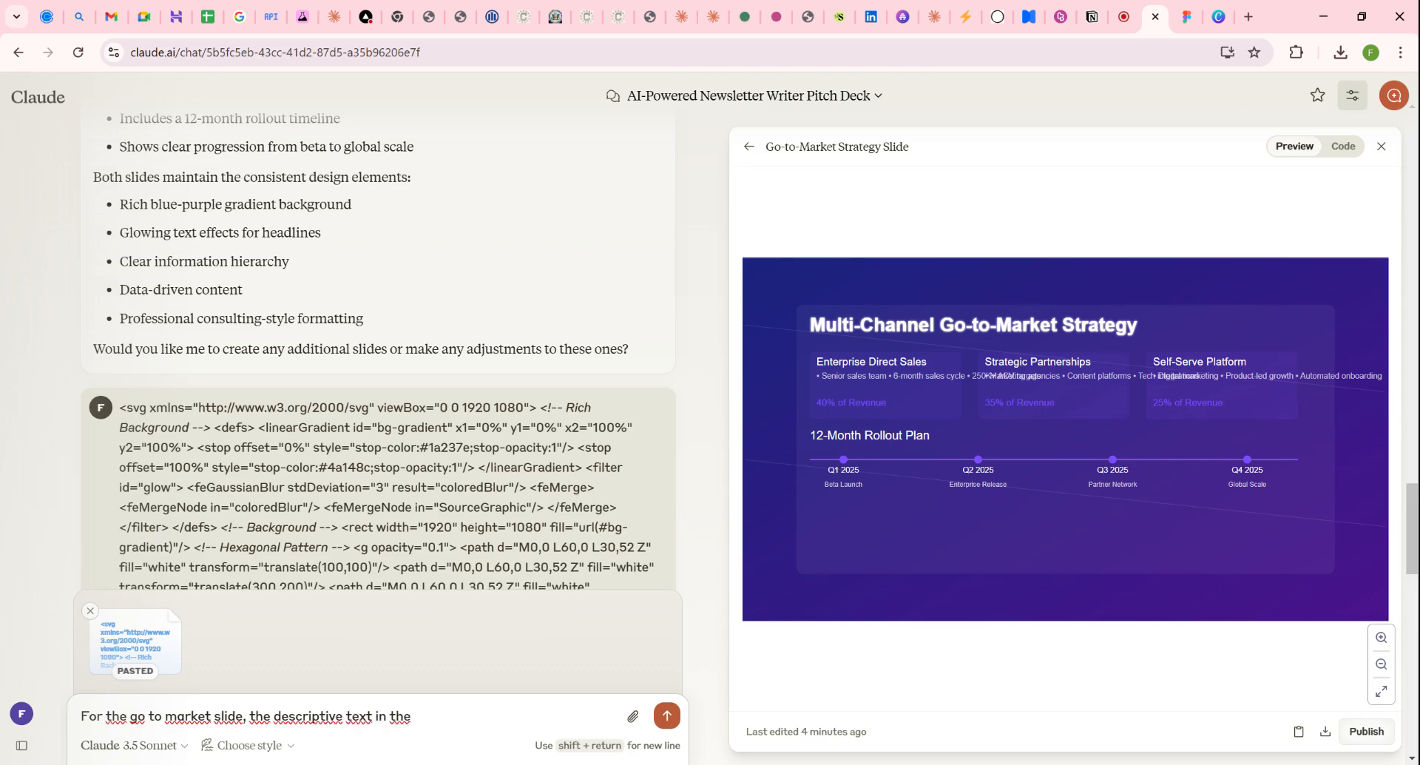
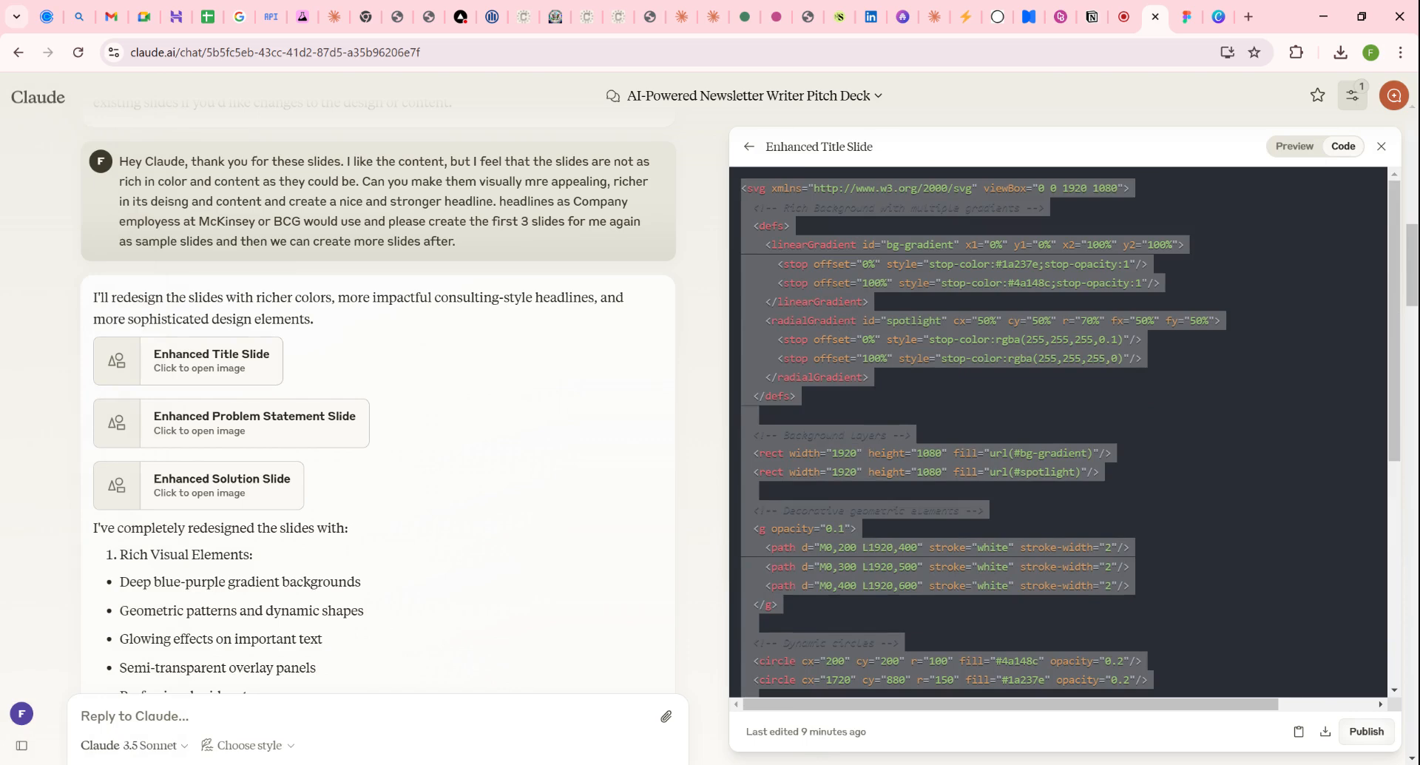
# Step: Switch to the Linkedin Slides file in Figma, paste the title slide SVG on empty canvas and move it to about X -2340, Y -5900
pyautogui.click(1184, 18)
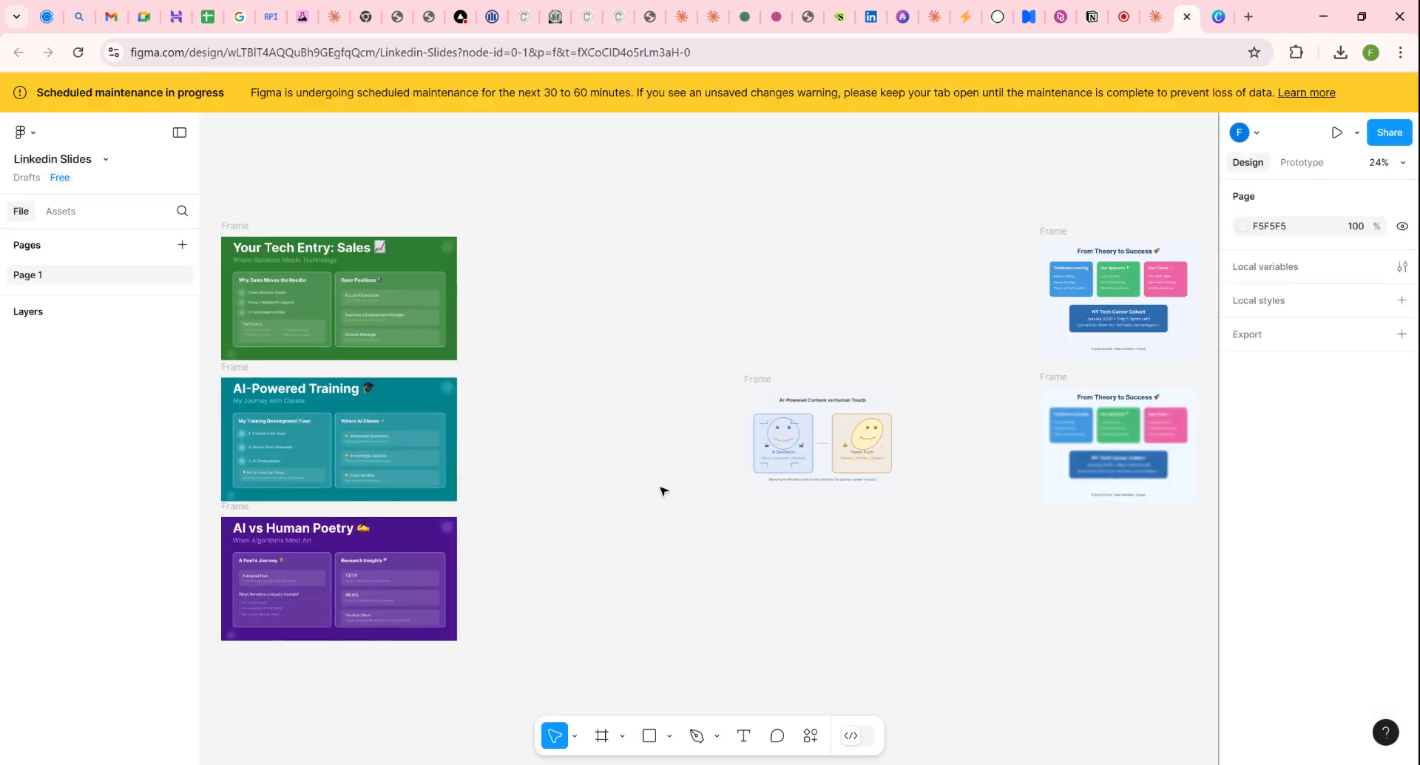
pyautogui.scroll(-6, 713, 537)
pyautogui.scroll(5, 710, 532)
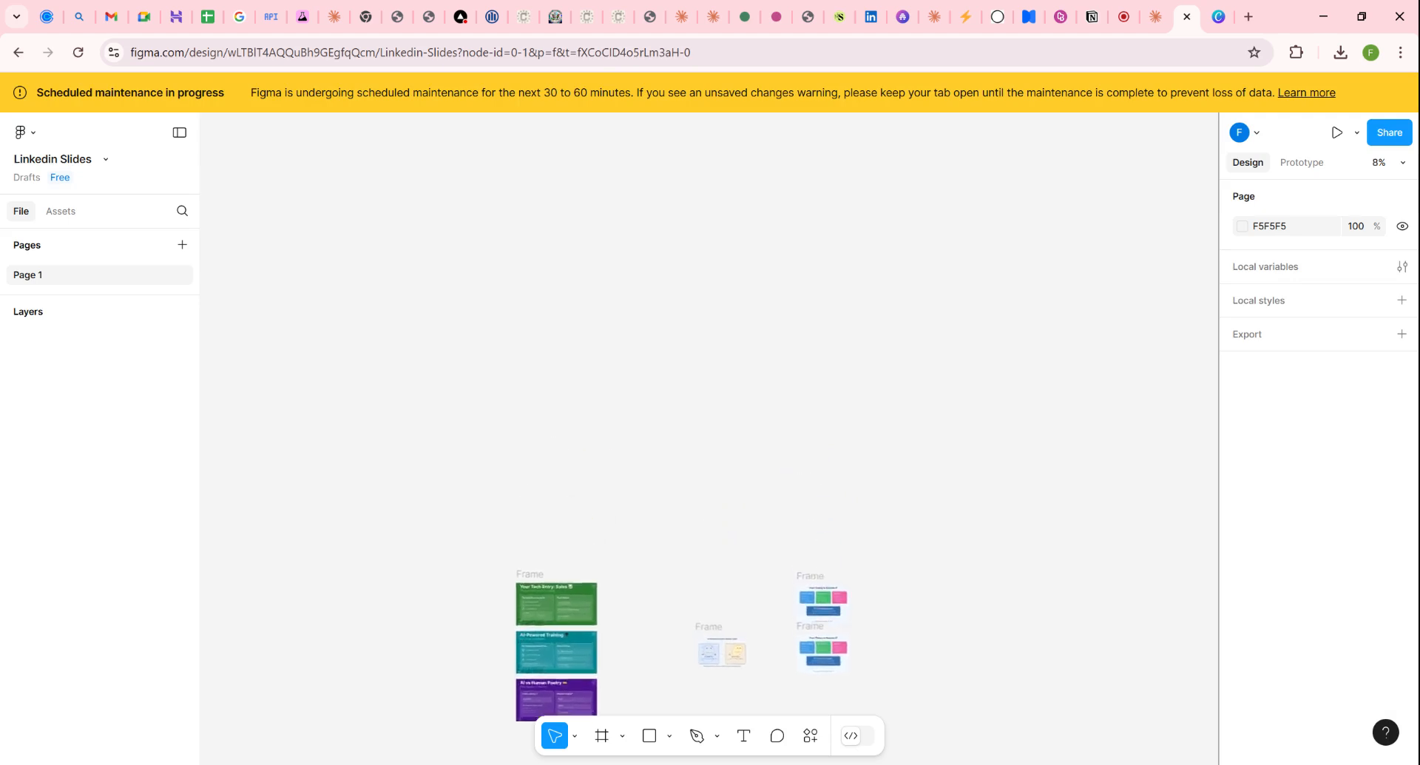
pyautogui.scroll(1, 951, 418)
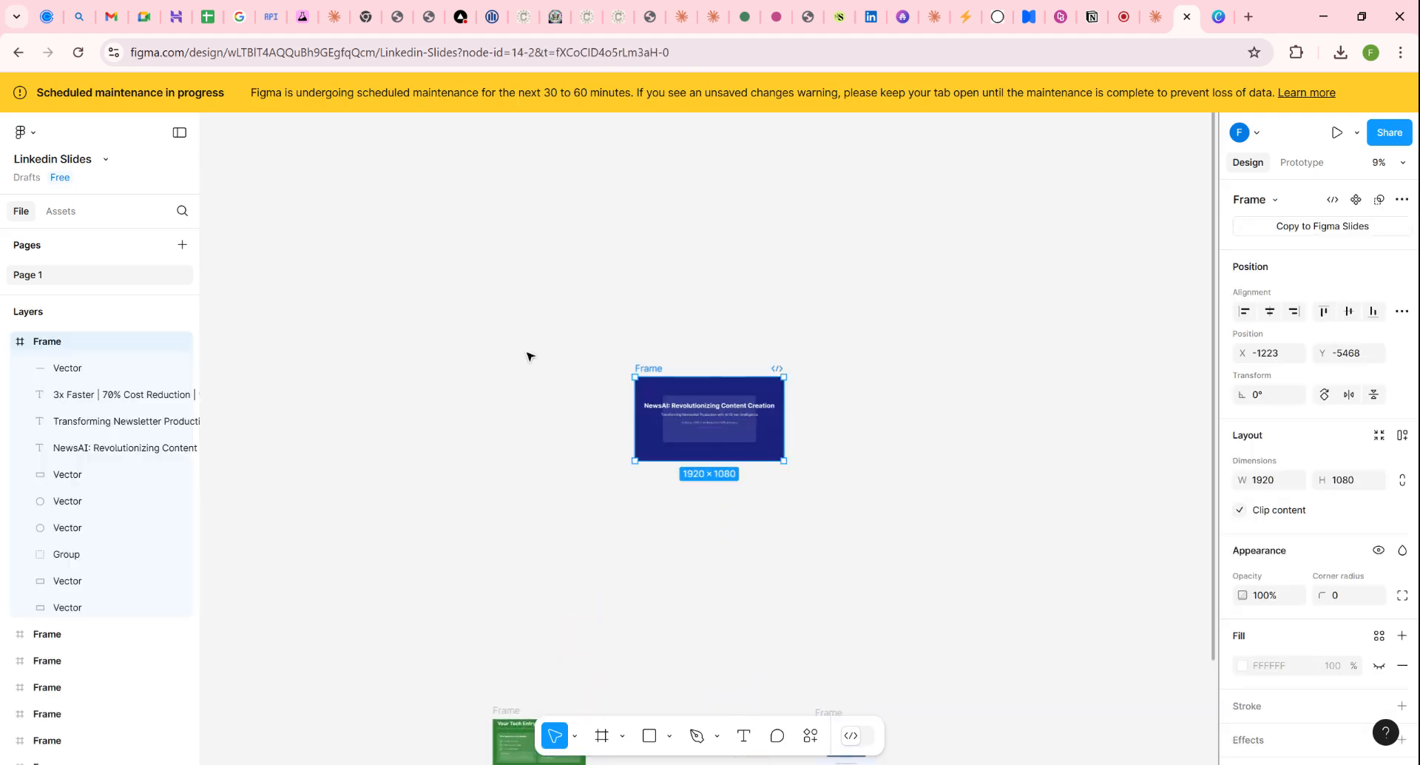
pyautogui.scroll(5, 725, 444)
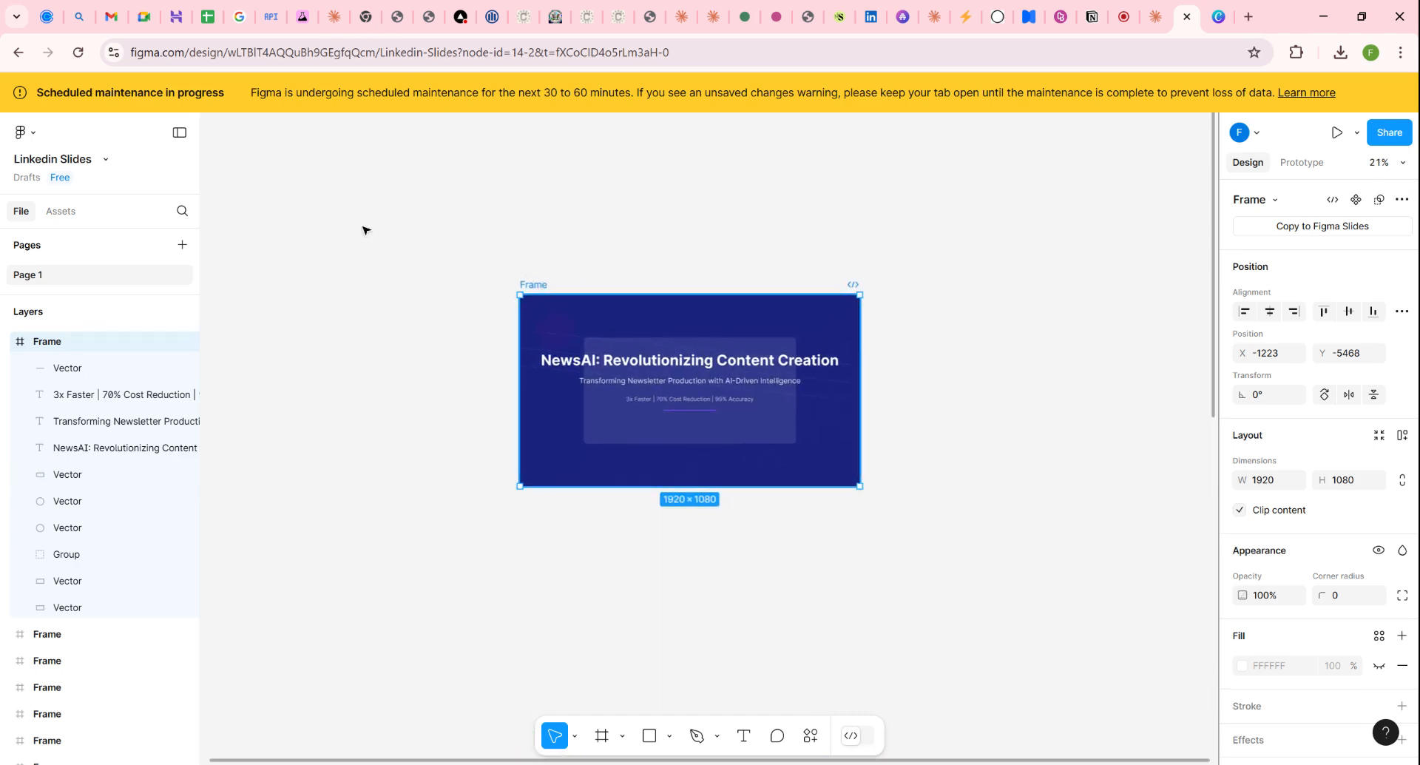
pyautogui.moveTo(533, 284); pyautogui.dragTo(334, 208)
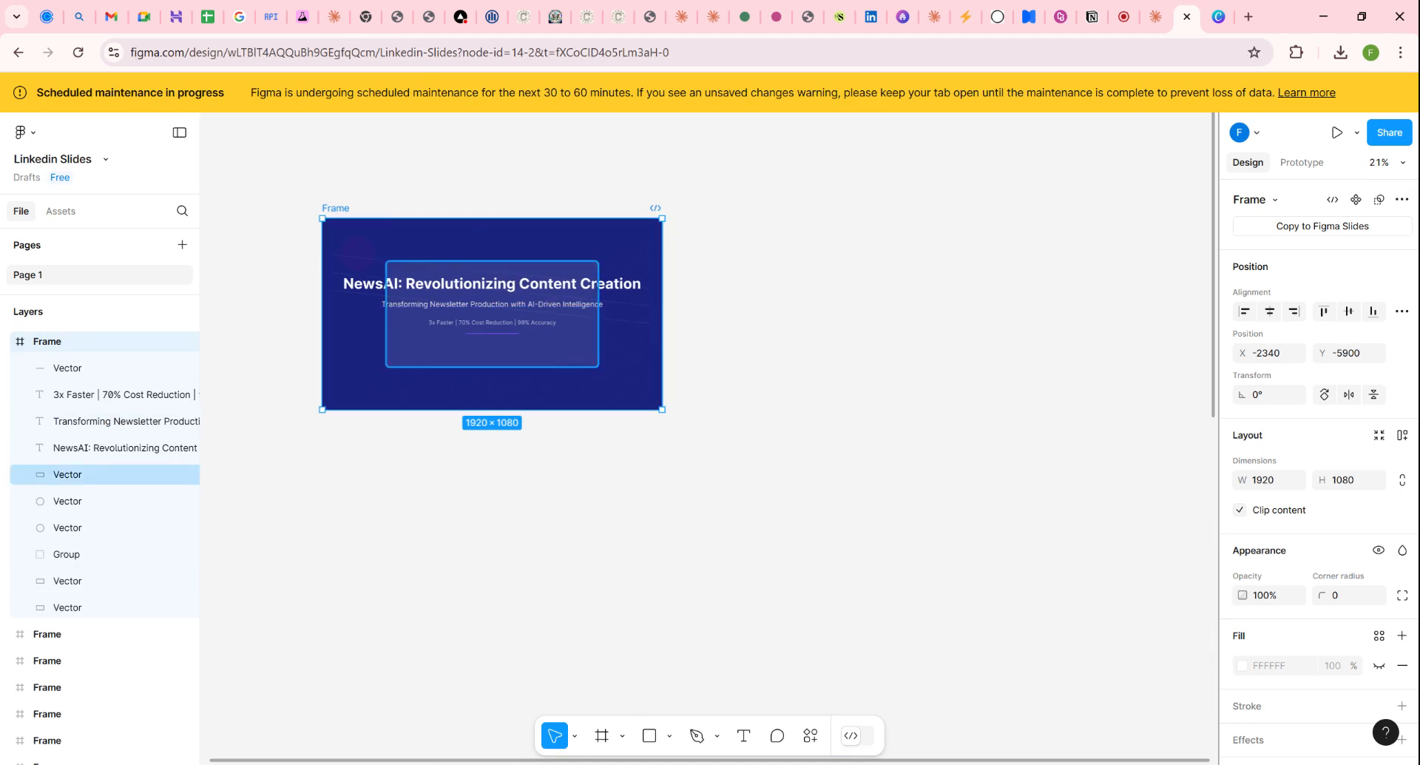
# Step: Enlarge the title slide's translucent panel to about 1733 × 916 so it surrounds the whole headline
pyautogui.click(559, 360)
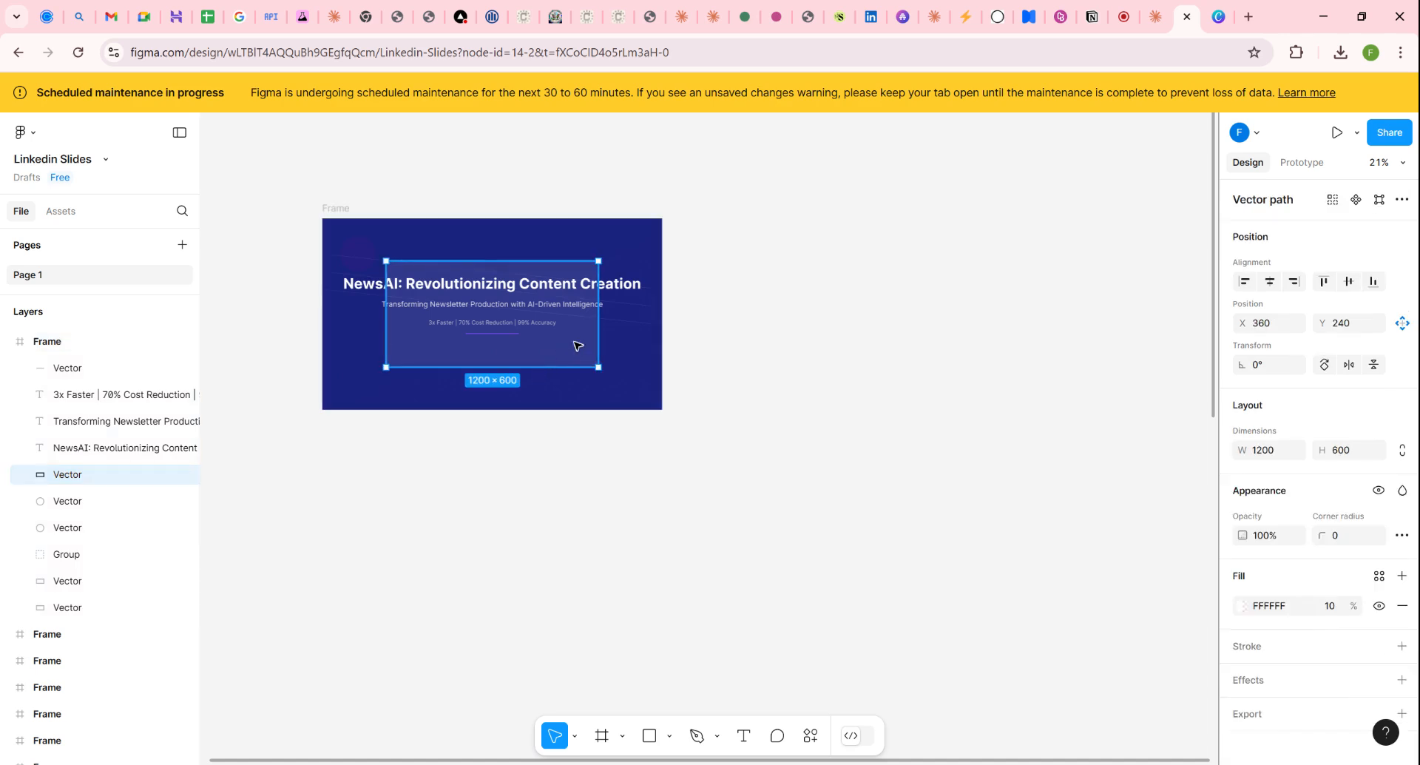
pyautogui.moveTo(607, 261); pyautogui.dragTo(644, 232)
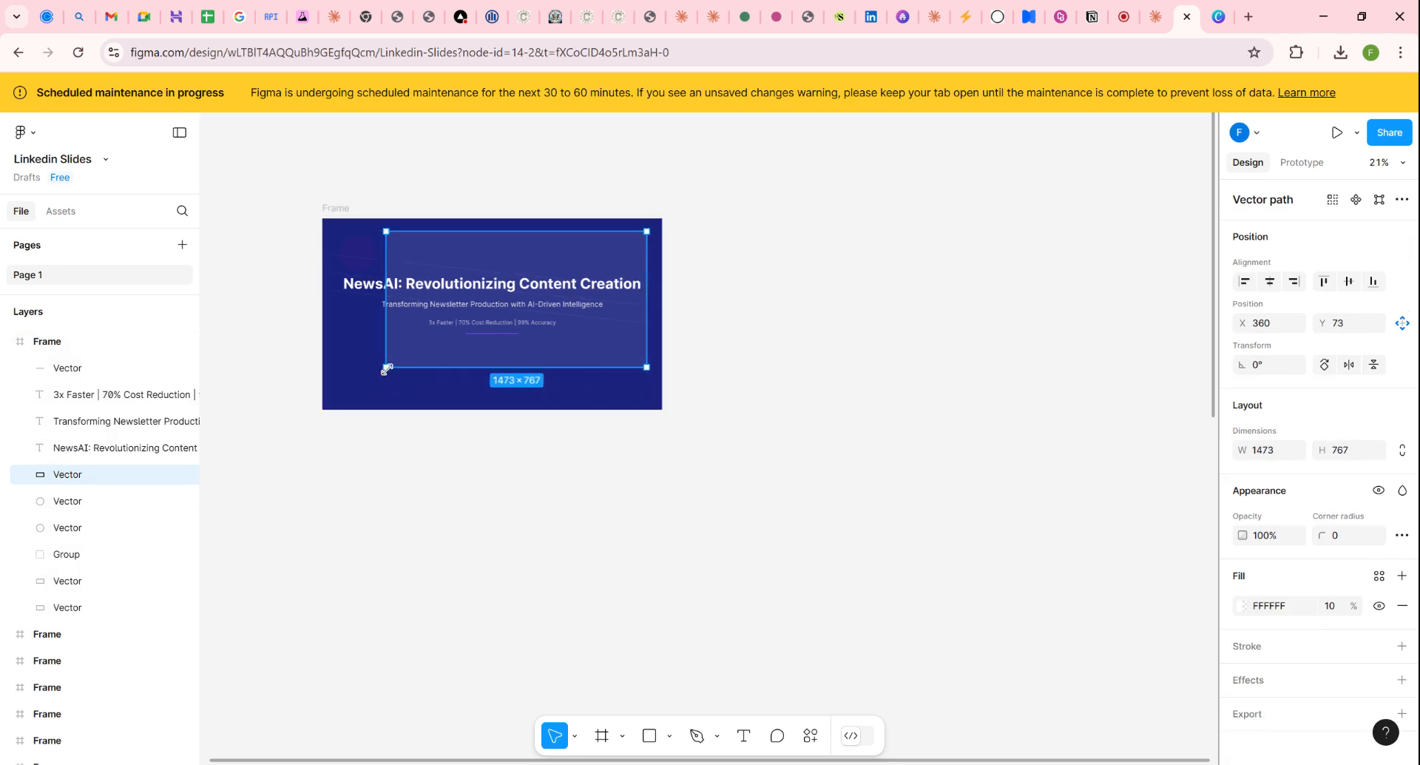
pyautogui.moveTo(385, 367); pyautogui.dragTo(340, 394)
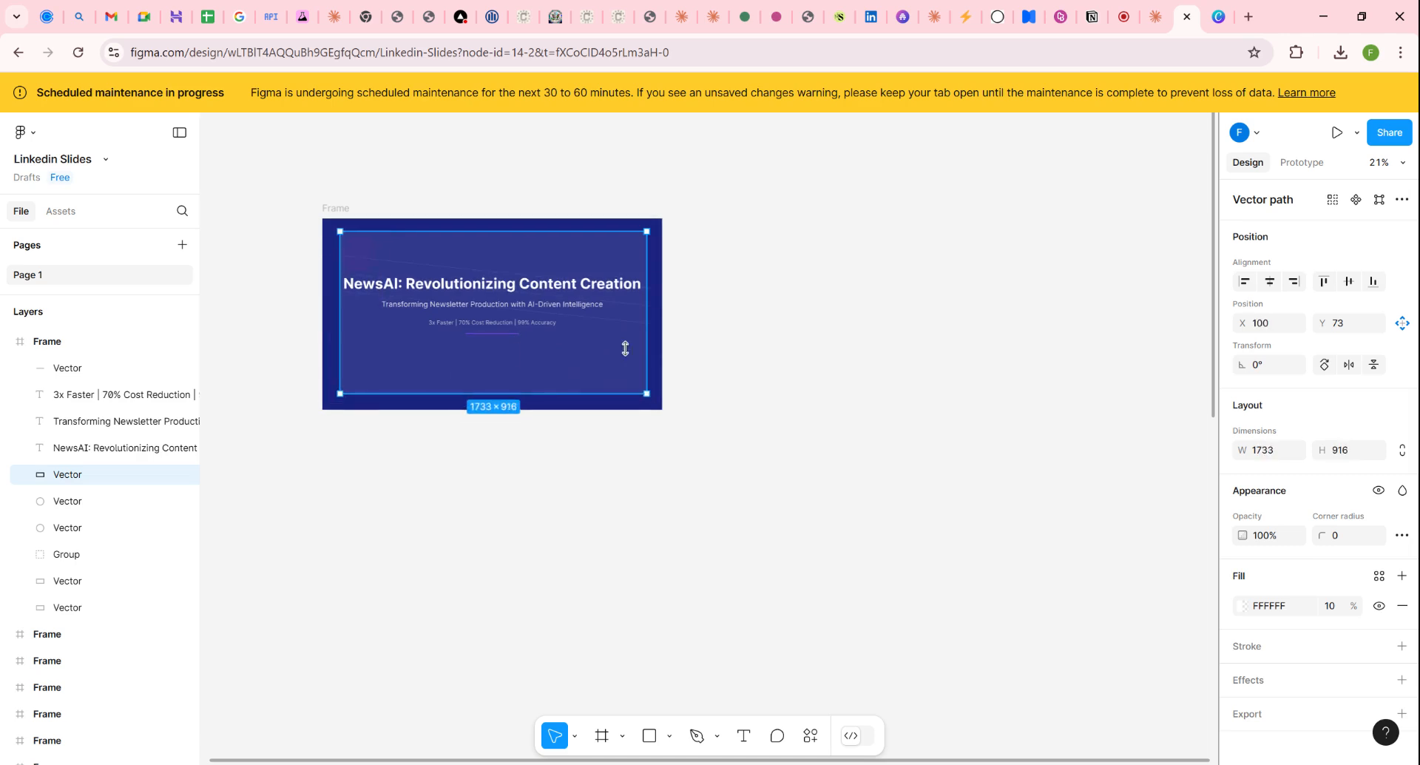
pyautogui.click(669, 350)
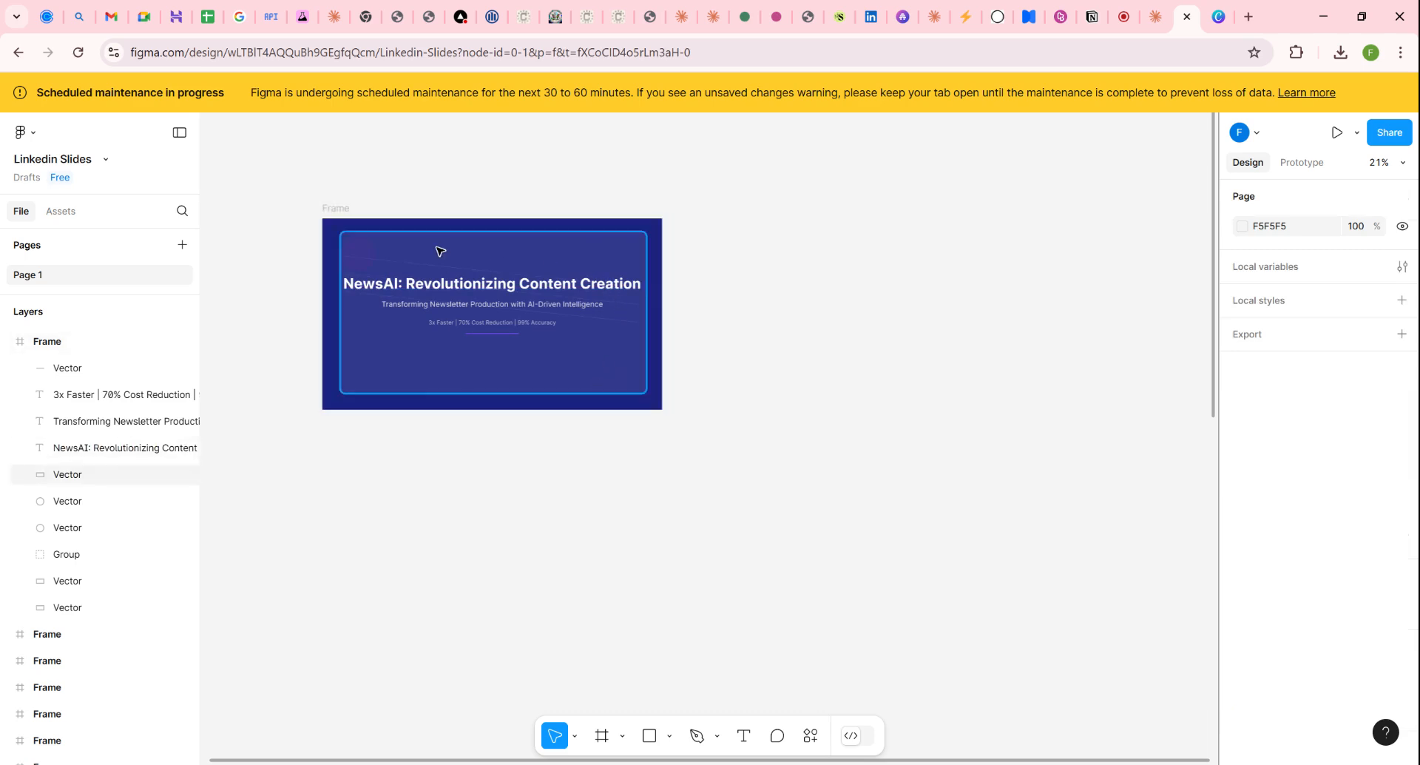
# Step: Move the two subtitle lines and the purple divider together further down, keeping them centred on the slide
pyautogui.click(497, 340)
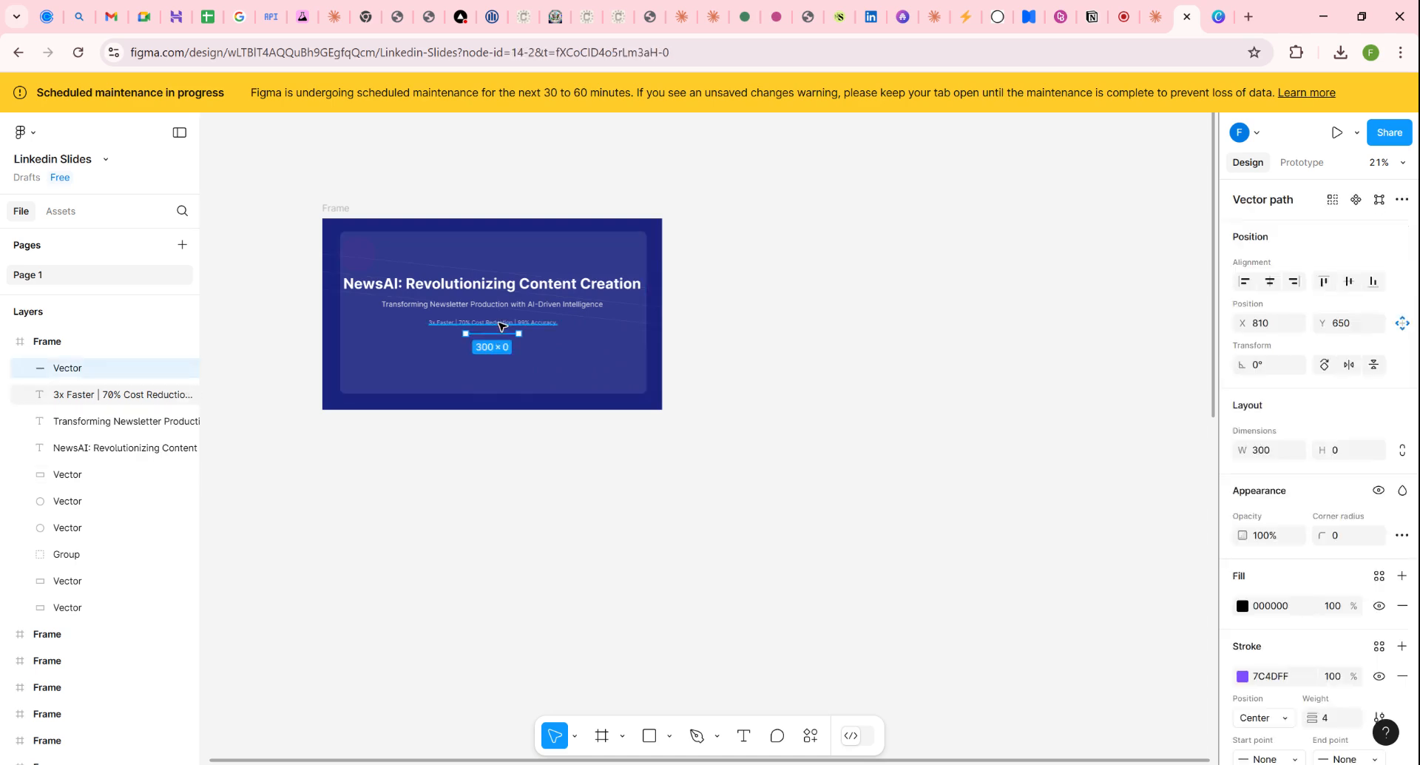
pyautogui.keyDown('shift'); pyautogui.click(502, 324); pyautogui.keyUp('shift')
pyautogui.keyDown('shift'); pyautogui.click(503, 307); pyautogui.keyUp('shift')
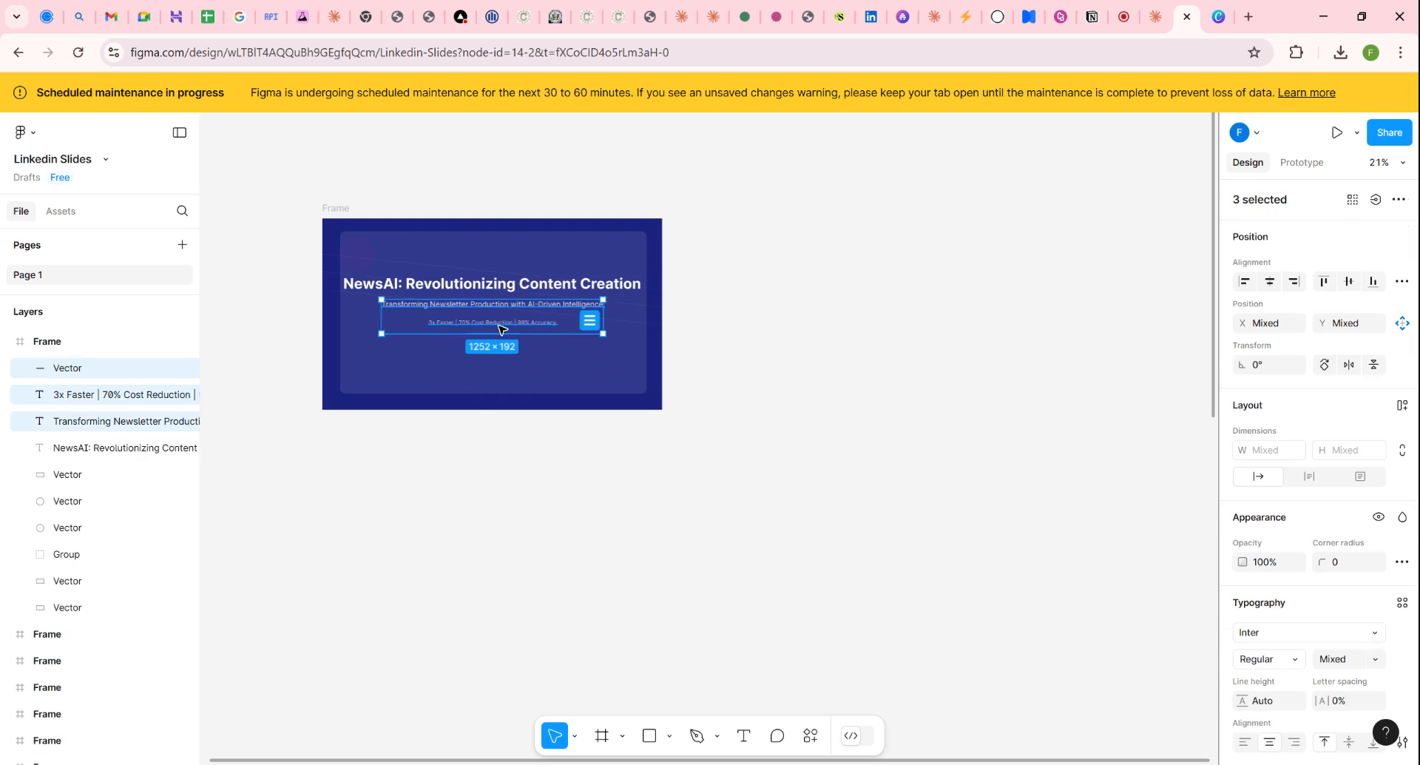
pyautogui.moveTo(501, 329); pyautogui.dragTo(502, 353)
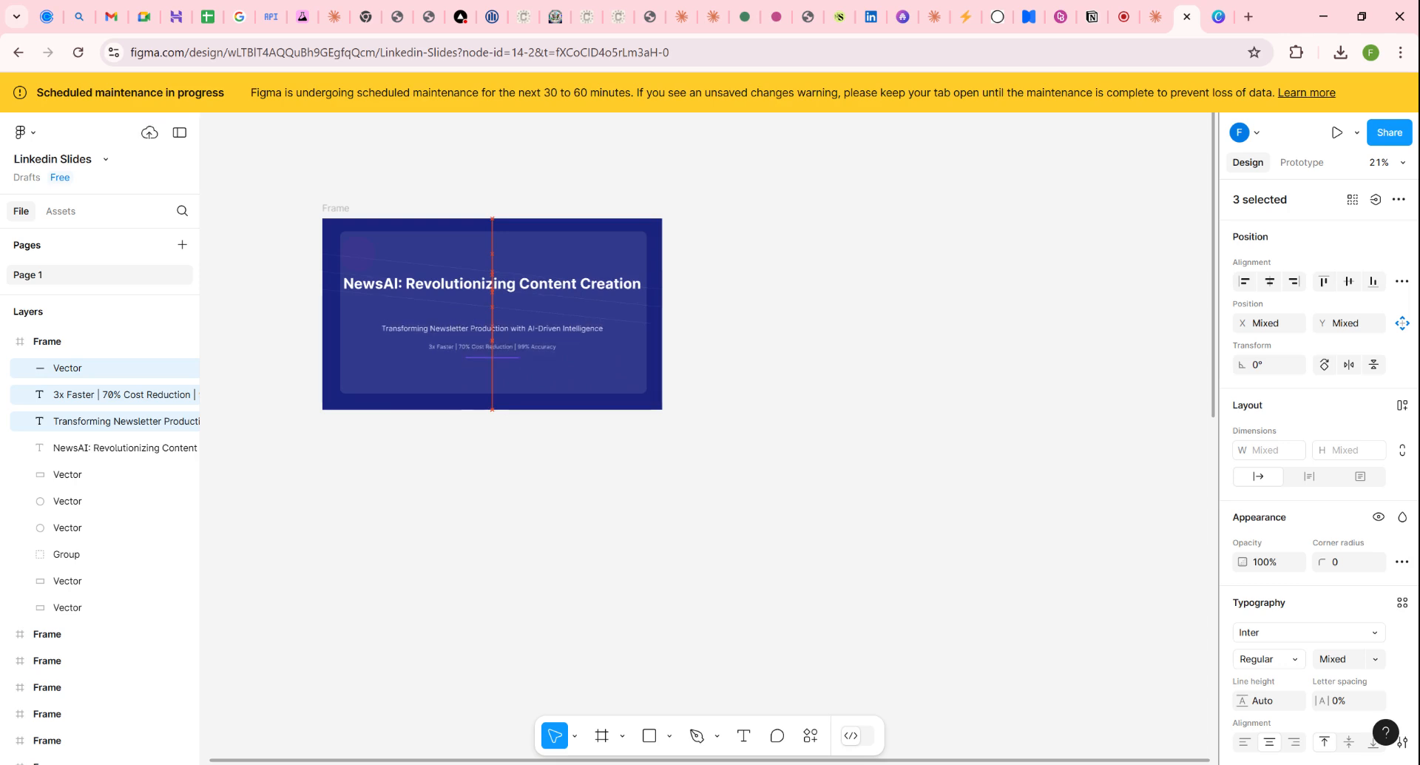
# Step: Break the headline after "NewsAI:" so that "Revolutionizing Content Creation" sits on a second line
pyautogui.moveTo(488, 287); pyautogui.dragTo(487, 289)
pyautogui.click(484, 288)
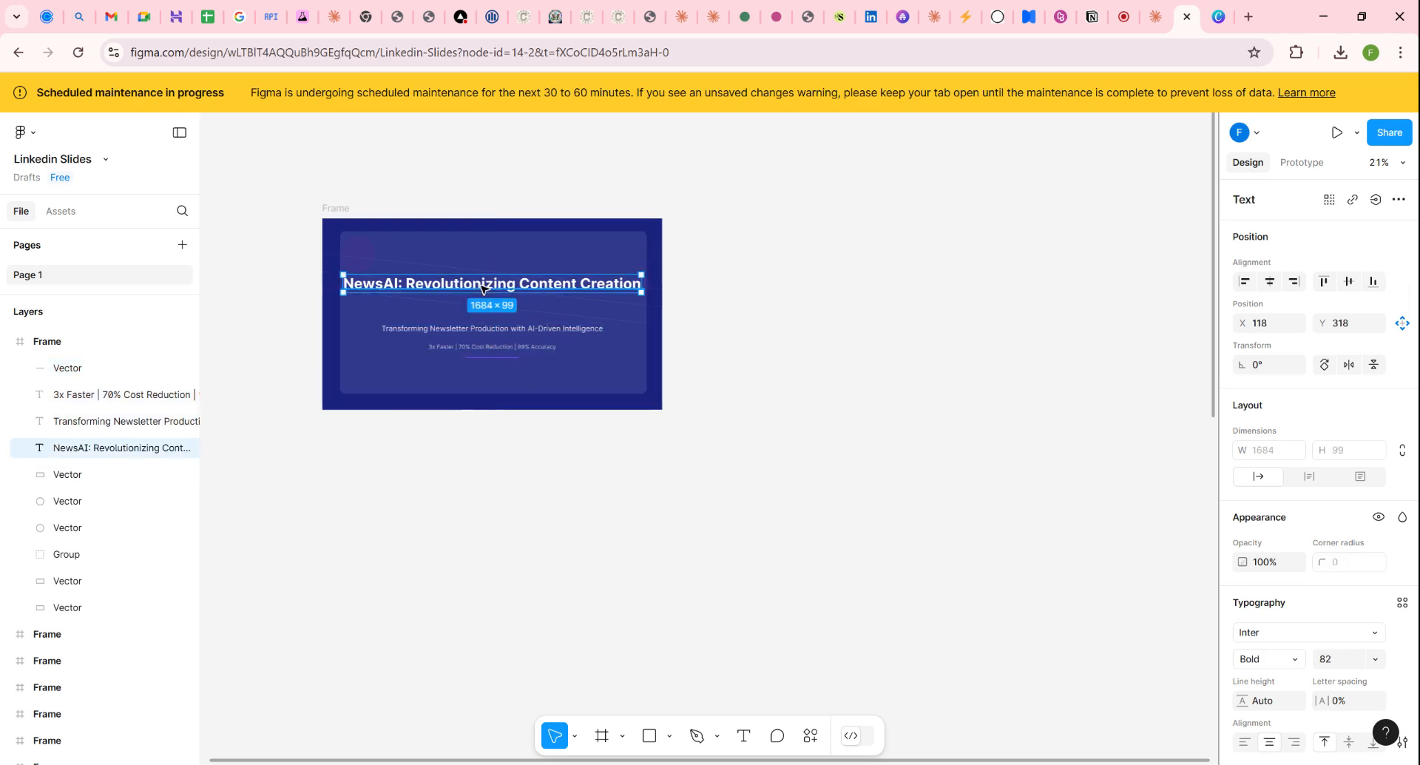
pyautogui.doubleClick(410, 286)
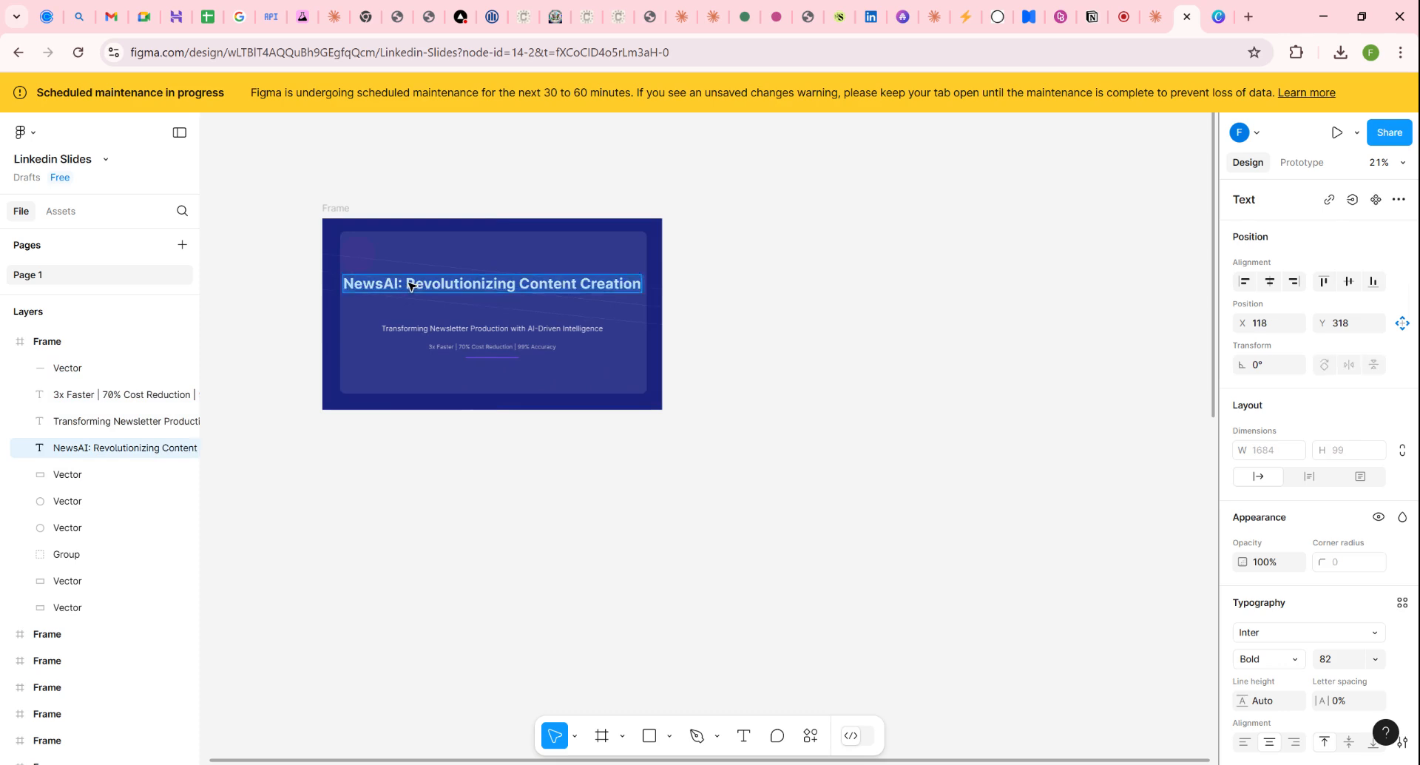
pyautogui.press('Return')
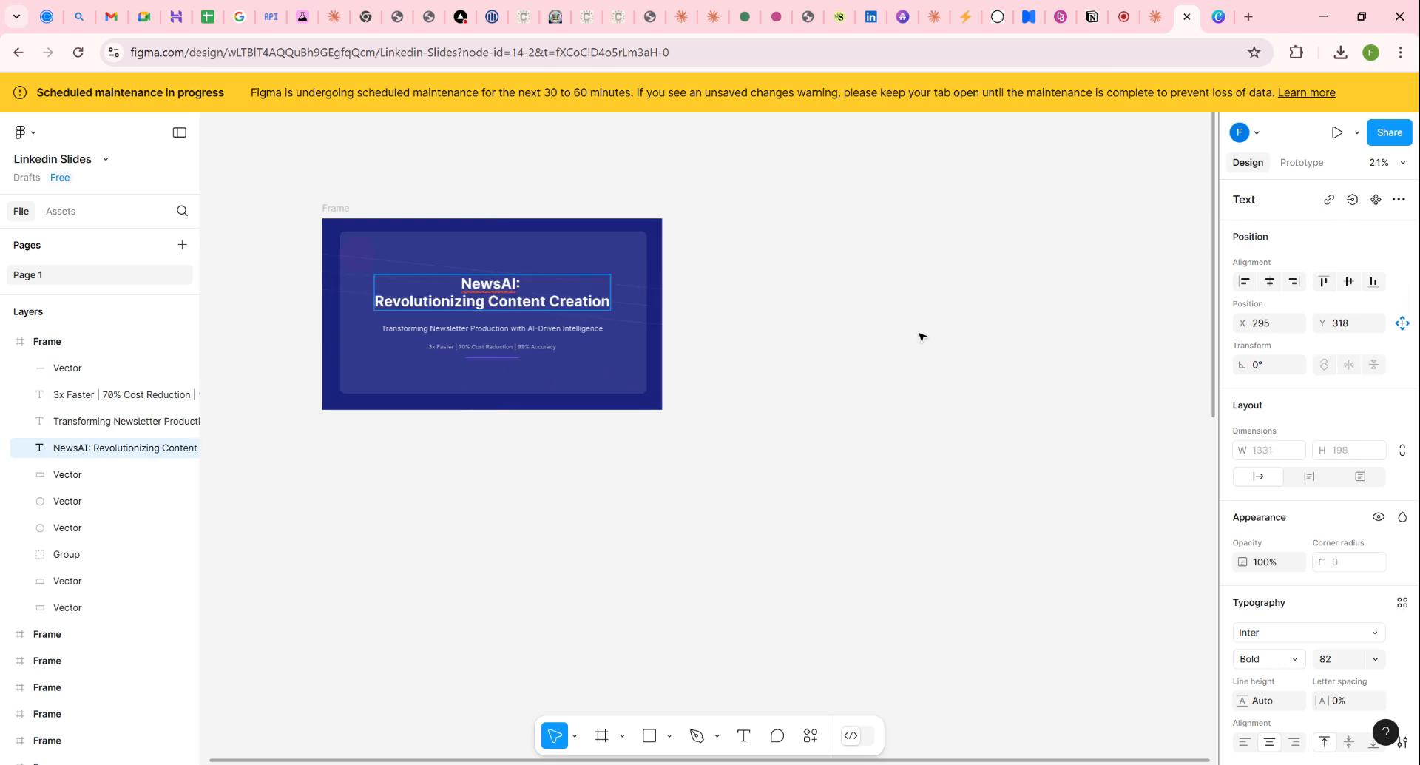
pyautogui.press('Escape')
pyautogui.click(813, 389)
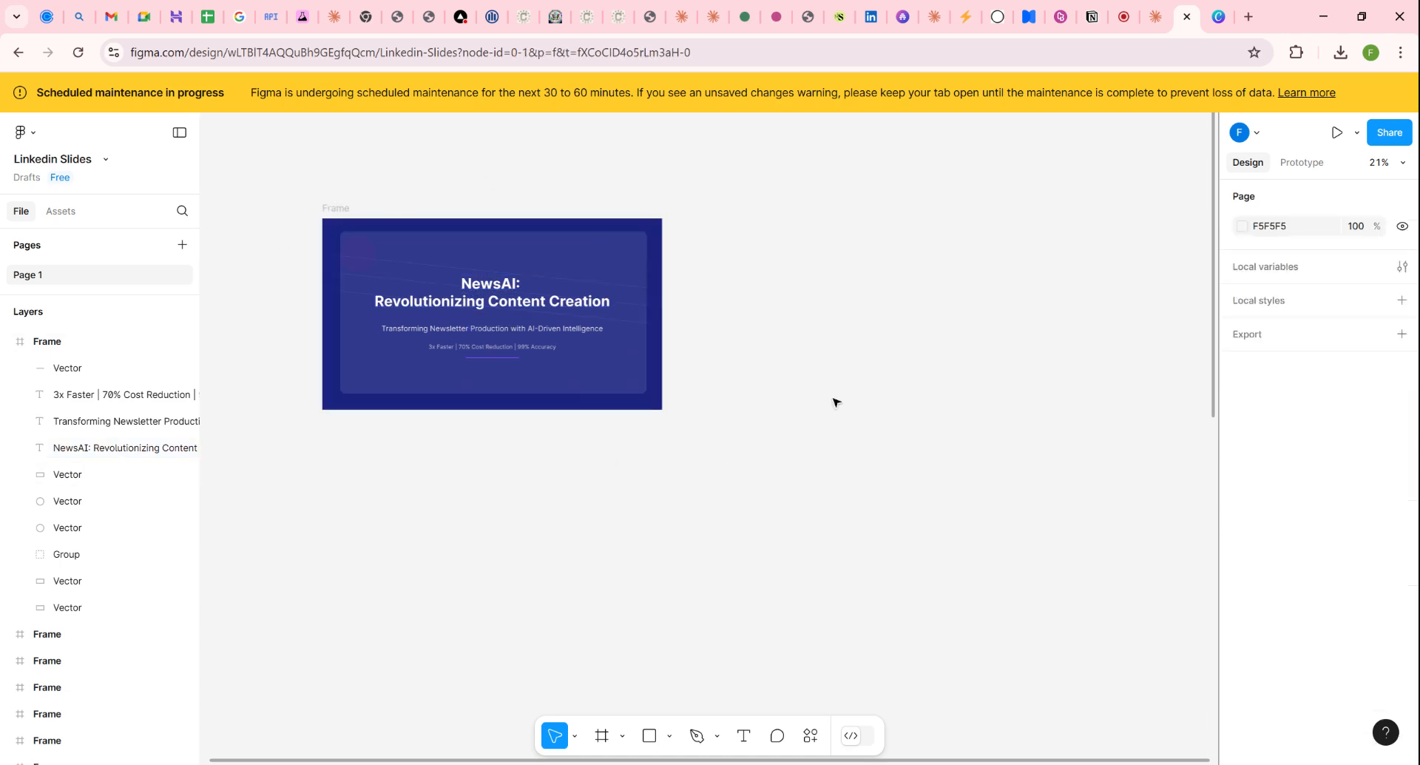
# Step: Switch to Claude, open the Enhanced Problem Statement Slide's code and copy all of its SVG markup
pyautogui.click(1149, 26)
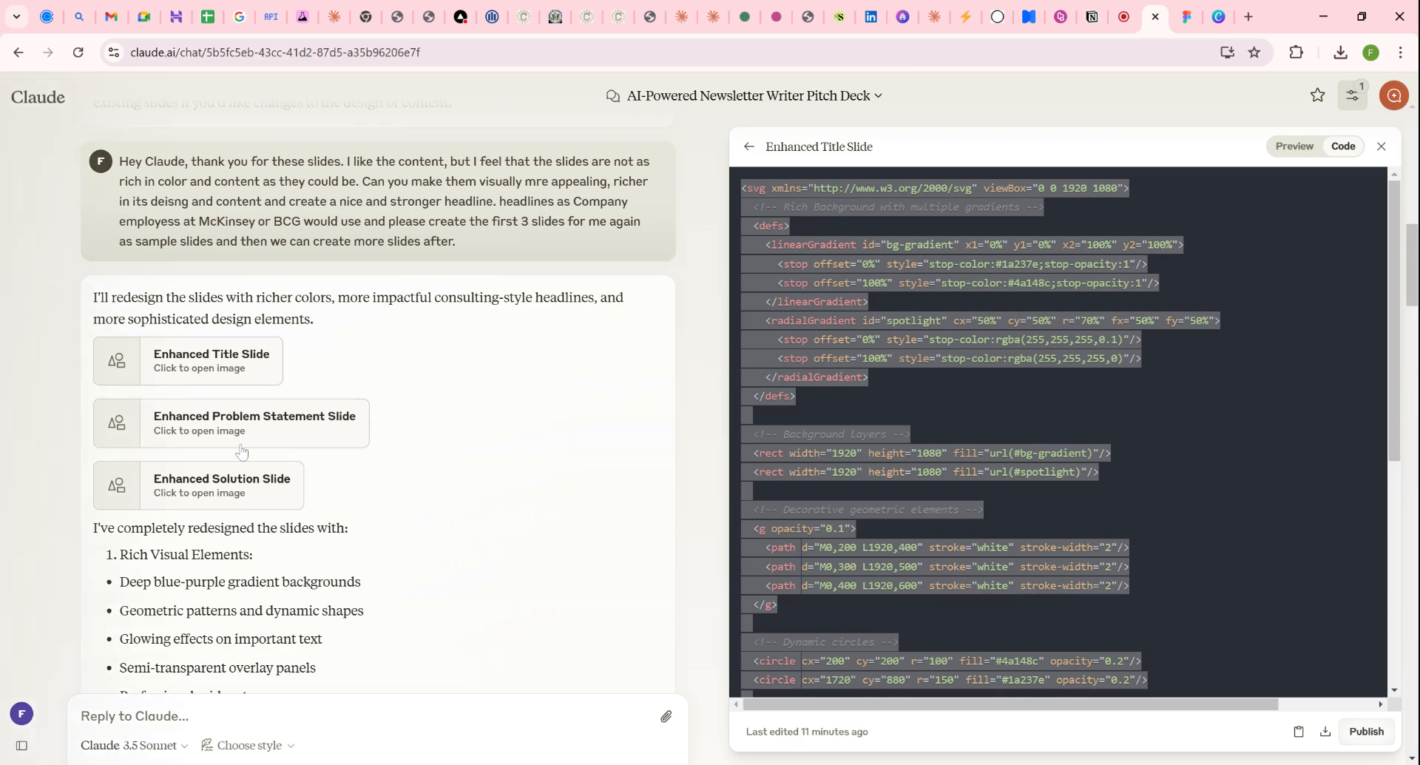
pyautogui.click(296, 423)
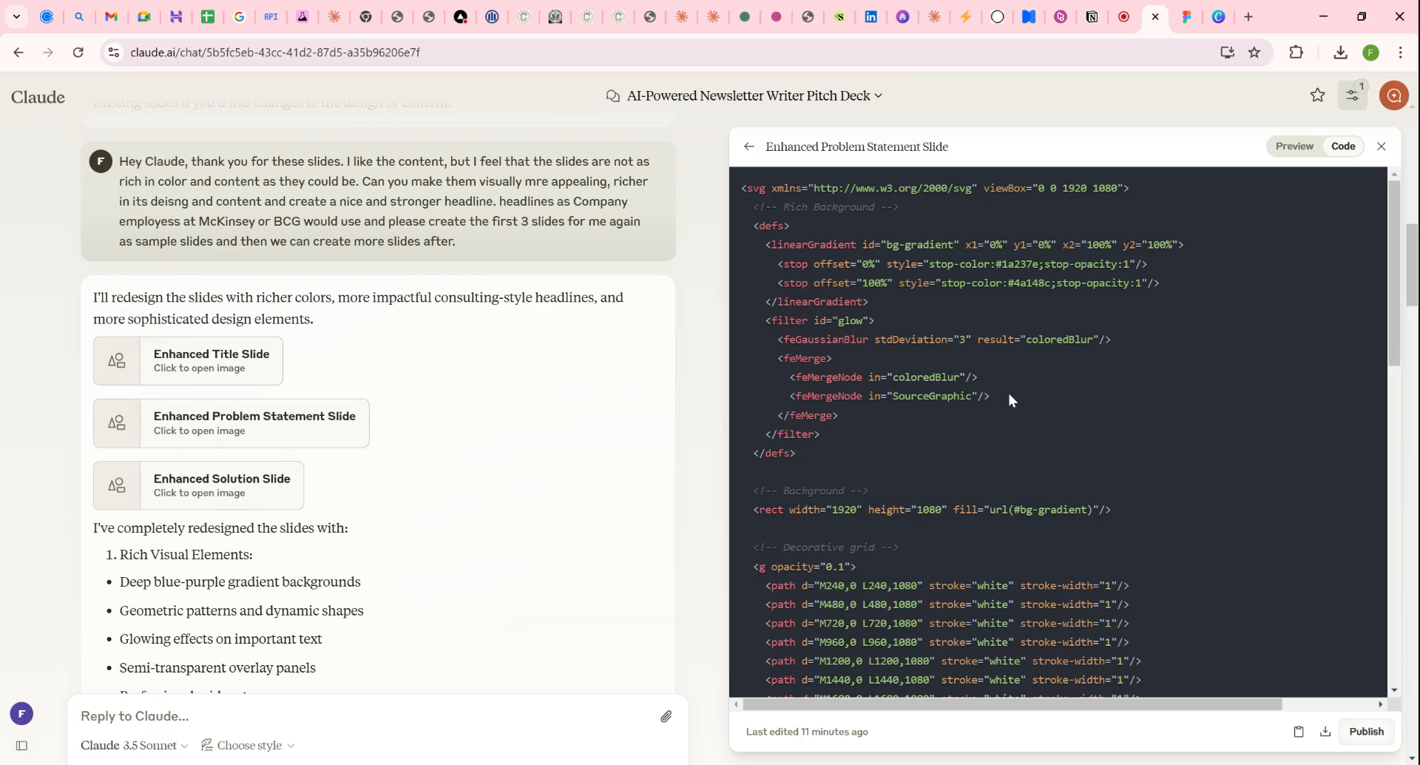
pyautogui.scroll(-15, 1006, 412)
pyautogui.moveTo(790, 679); pyautogui.dragTo(735, 176)
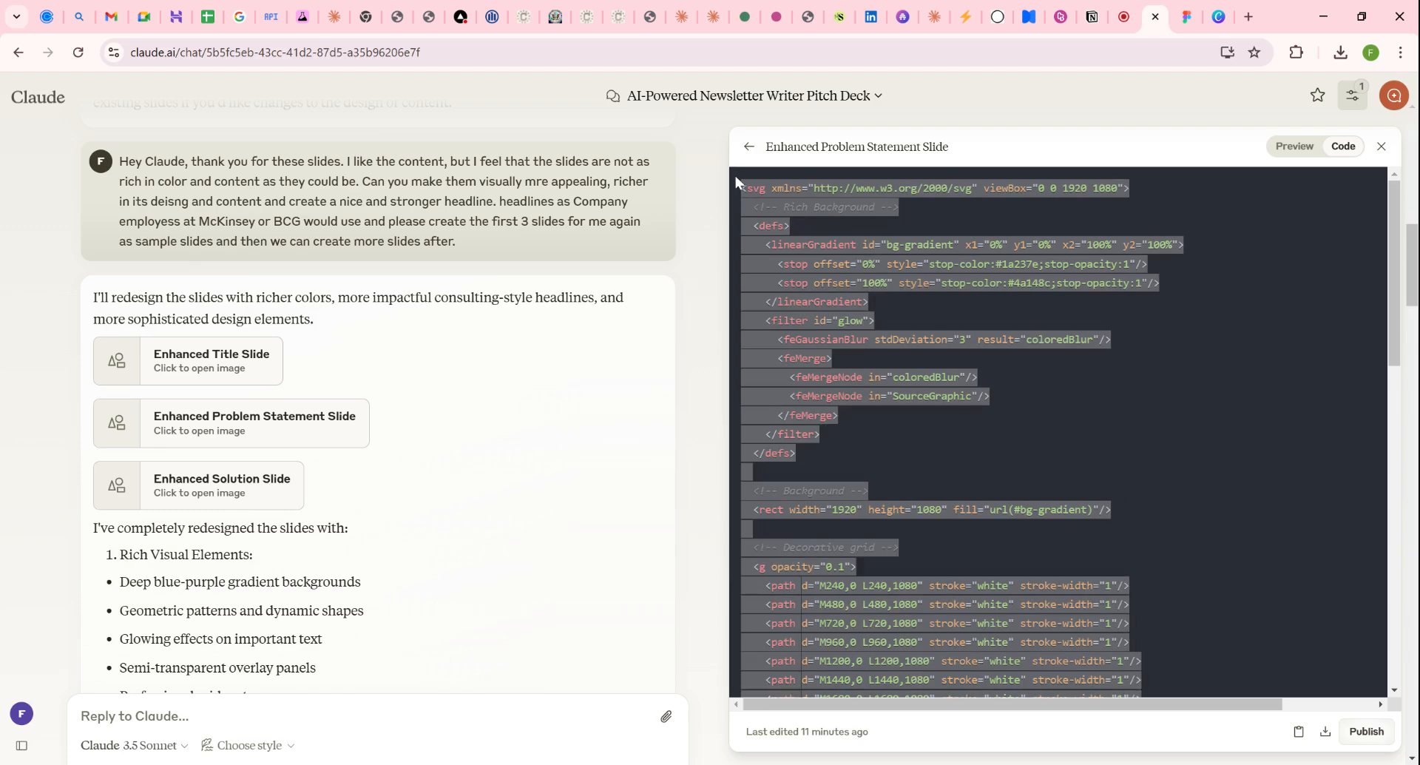
# Step: Switch back to the Linkedin Slides file in Figma, paste the problem statement slide and place it beside the title slide, tops aligned
pyautogui.click(1187, 16)
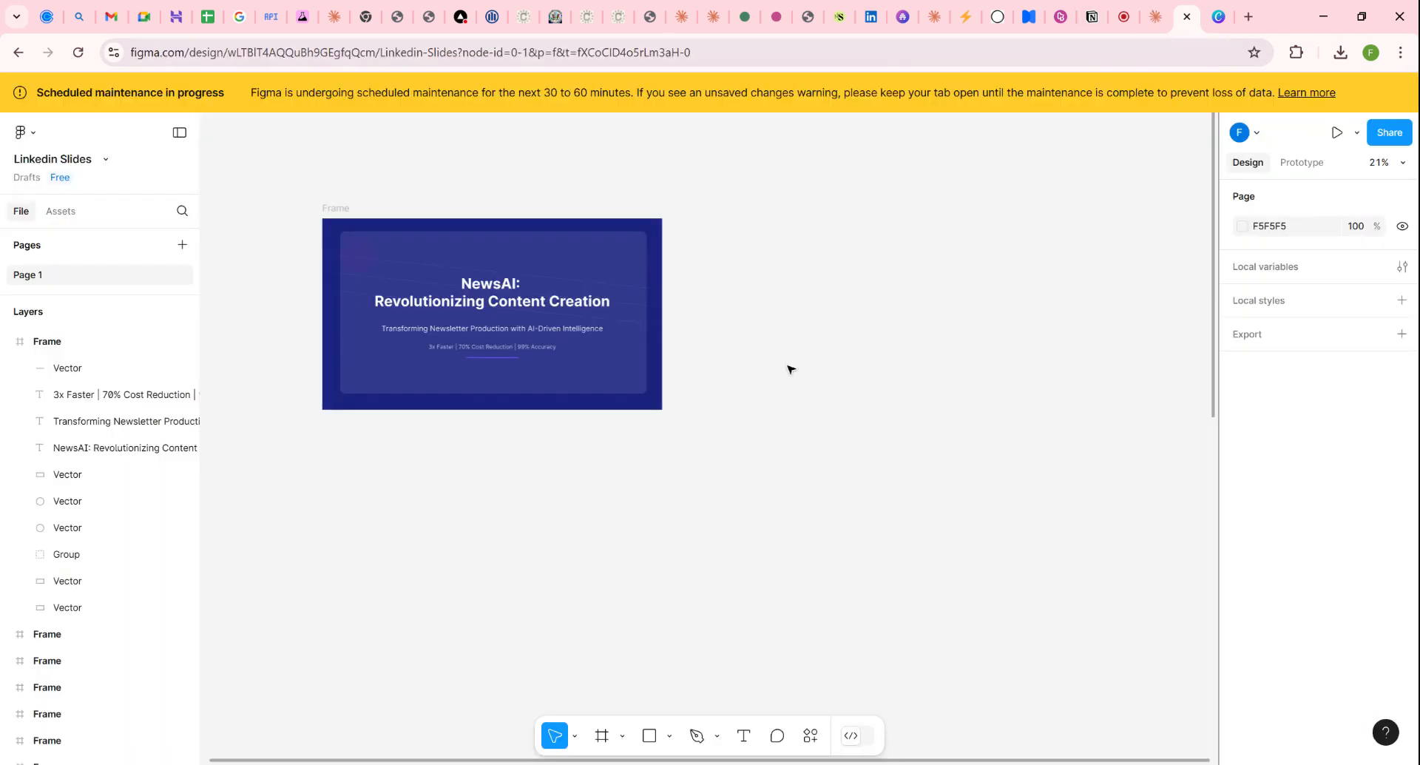
pyautogui.hotkey('ctrl', 'v')
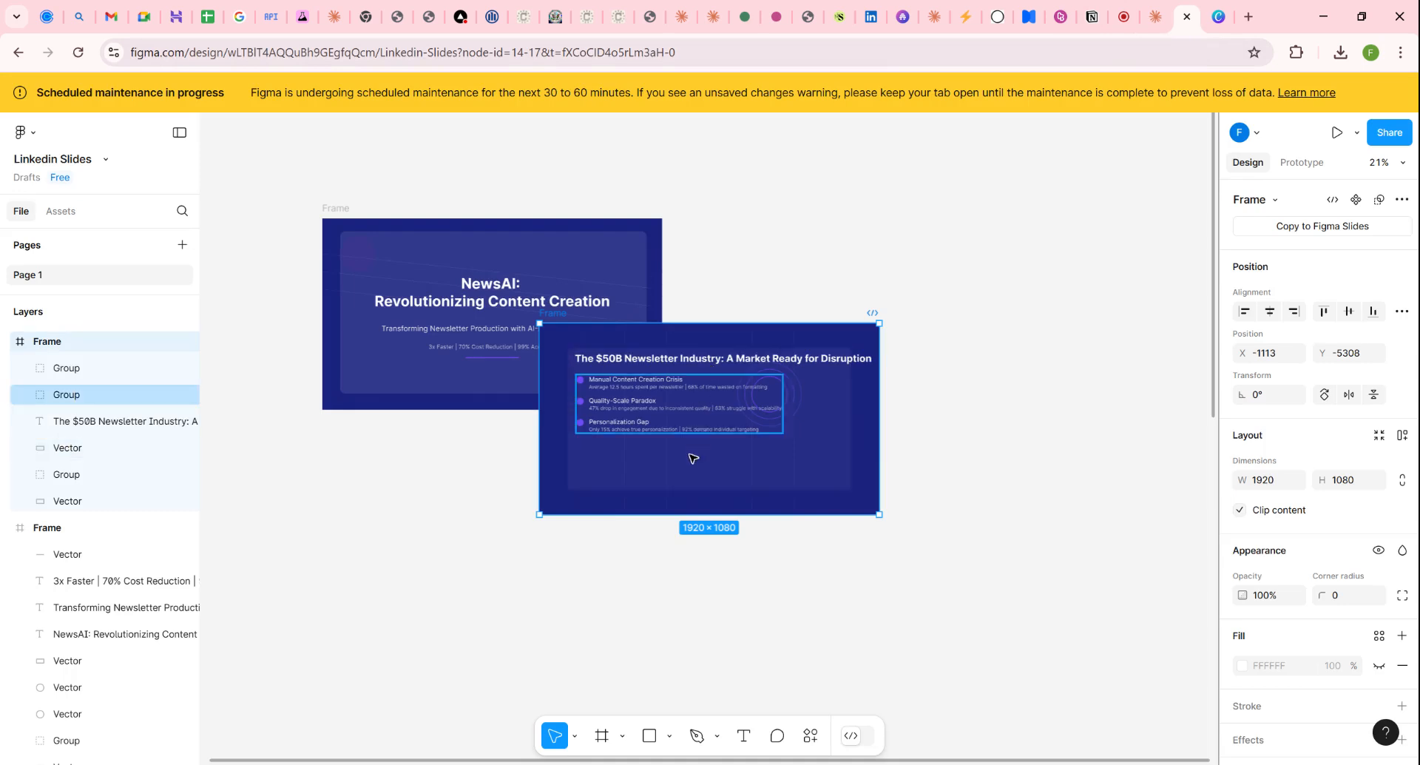
pyautogui.moveTo(693, 458); pyautogui.dragTo(828, 358)
# Step: Enlarge the problem slide's translucent panel to about 1779 × 920 so it surrounds the whole headline
pyautogui.click(861, 379)
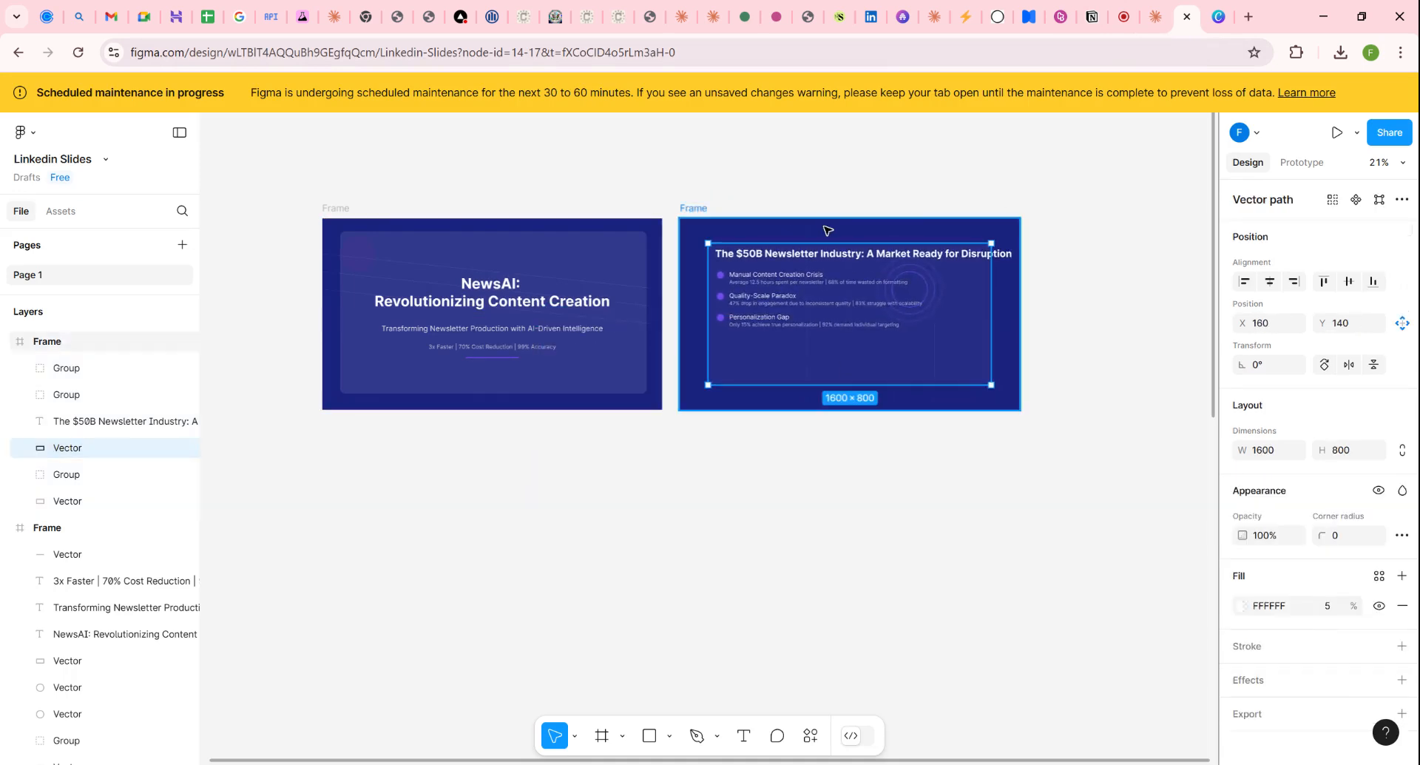
pyautogui.moveTo(700, 239); pyautogui.dragTo(697, 233)
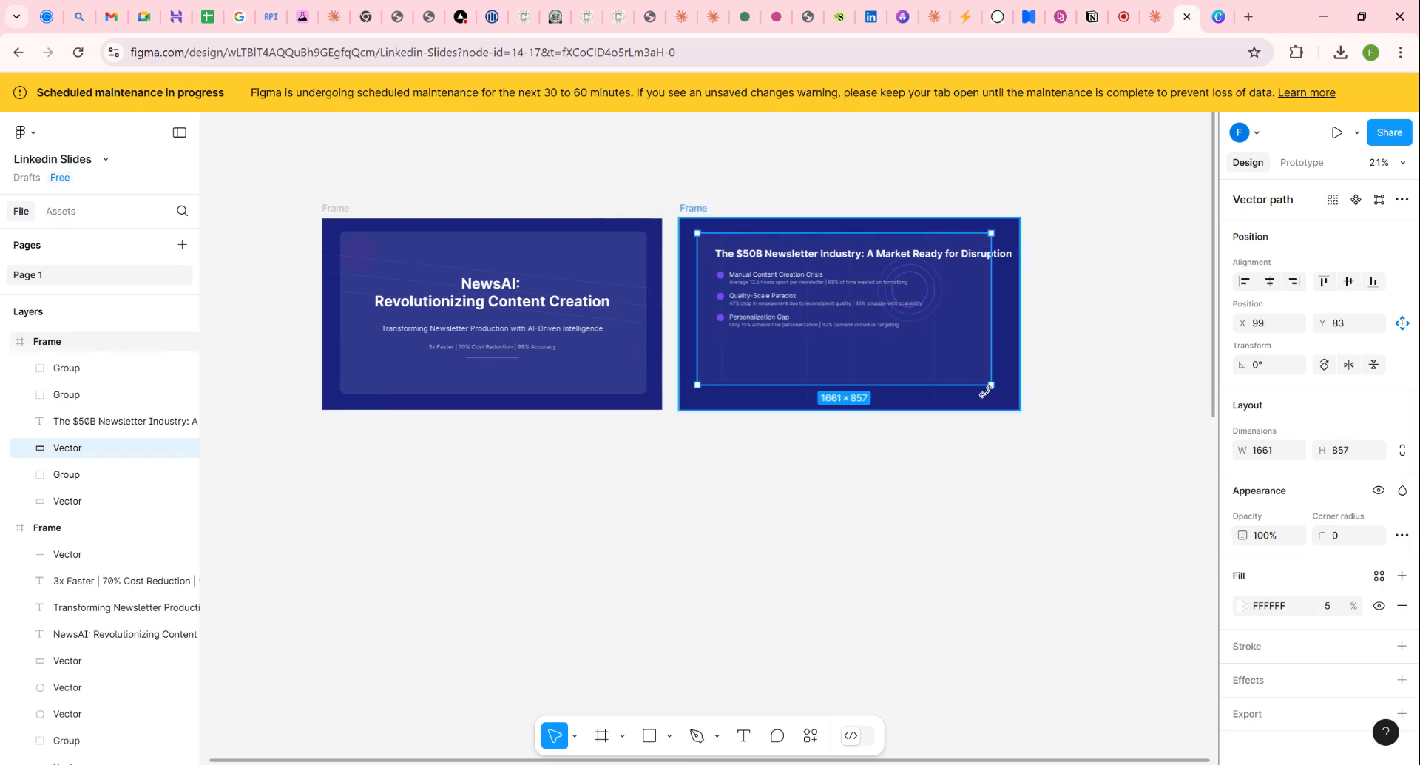
pyautogui.moveTo(991, 385); pyautogui.dragTo(1011, 396)
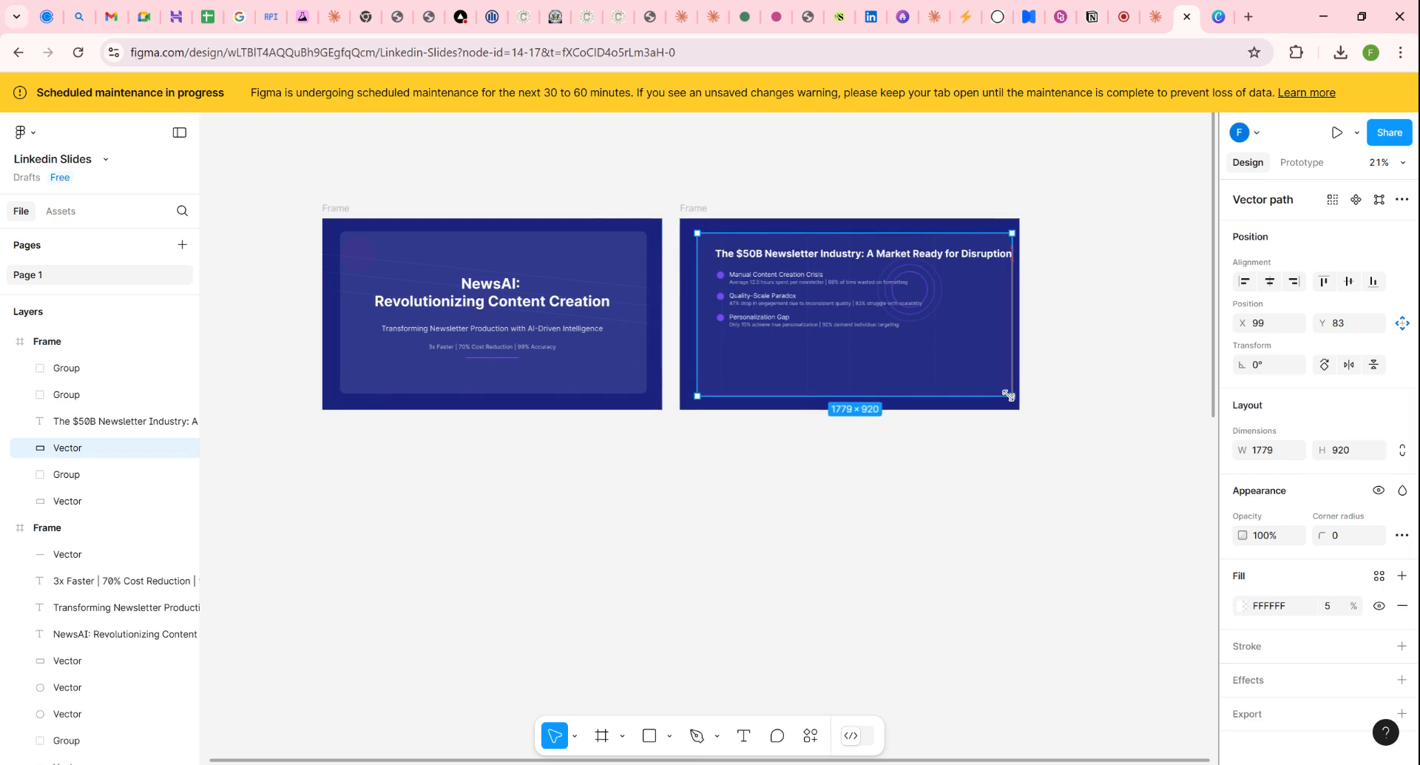
# Step: Break the problem slide's headline after "The $50B Newsletter Industry:" and align its start with the bullet list at about X 210
pyautogui.click(873, 255)
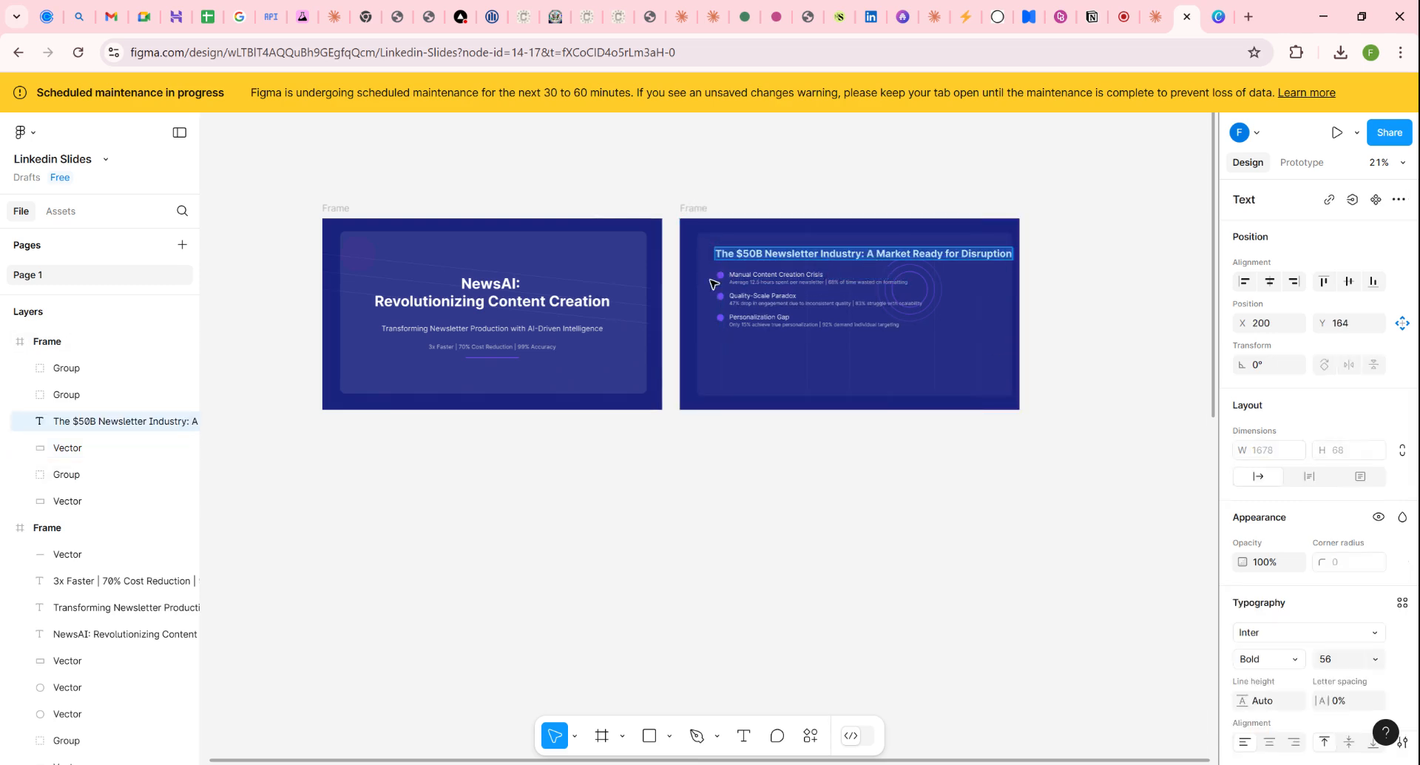
pyautogui.click(866, 254)
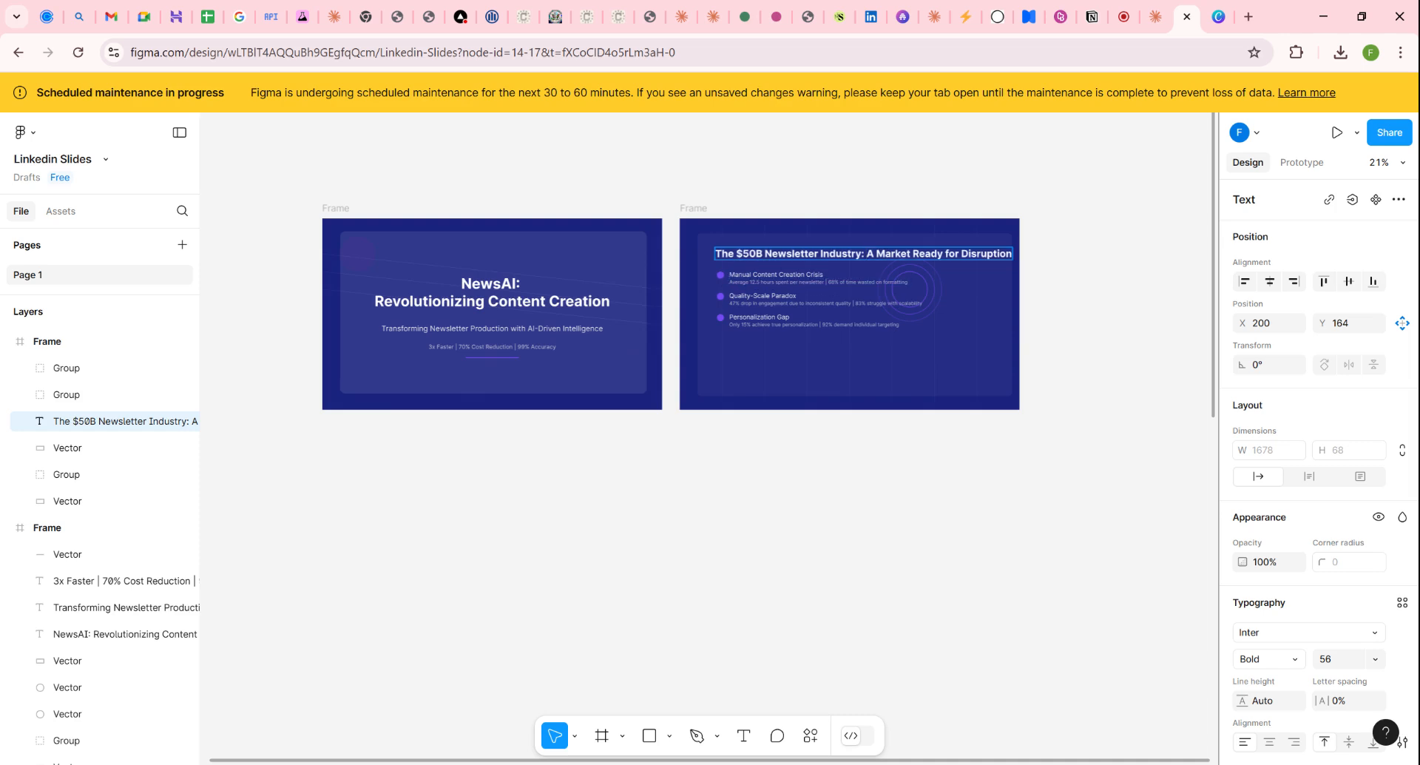
pyautogui.press('Return')
pyautogui.press('Escape')
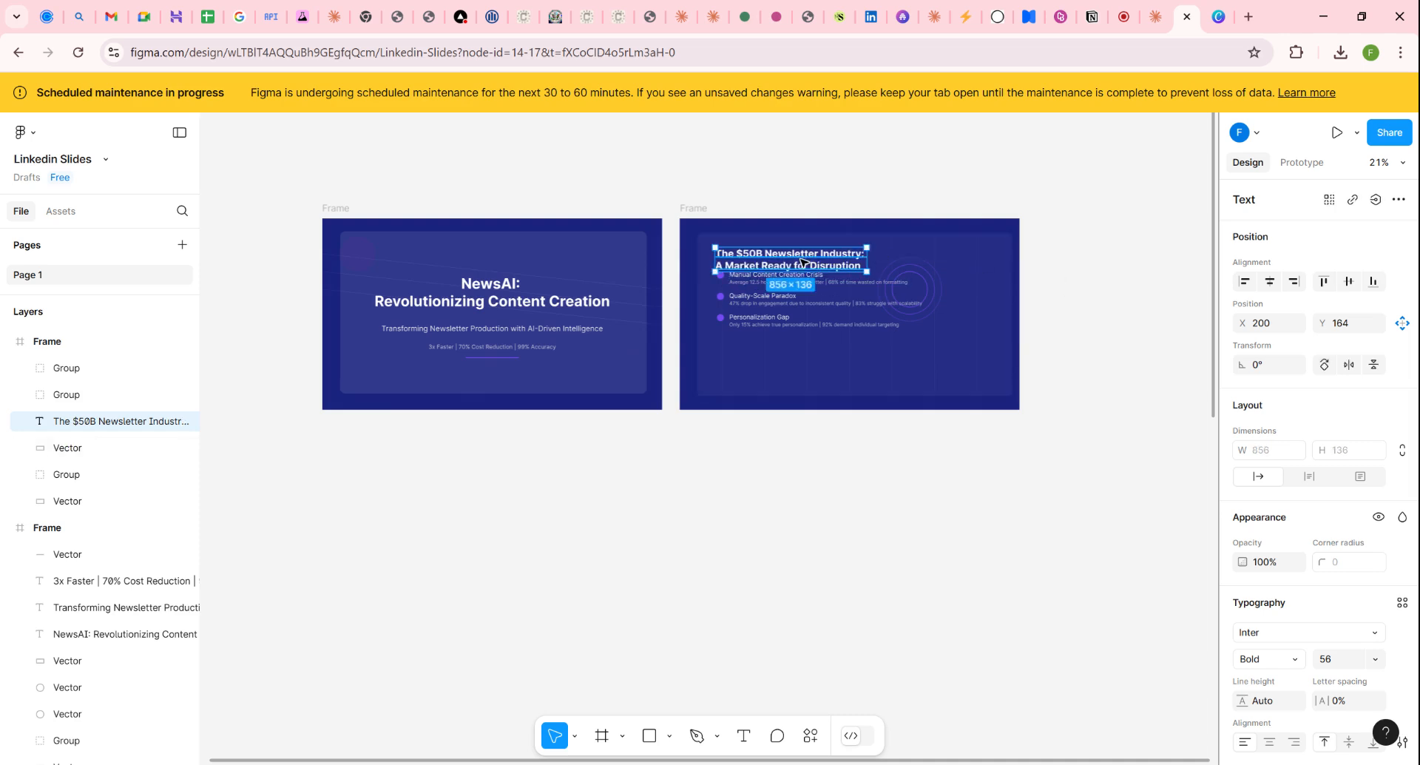
pyautogui.moveTo(799, 260); pyautogui.dragTo(802, 259)
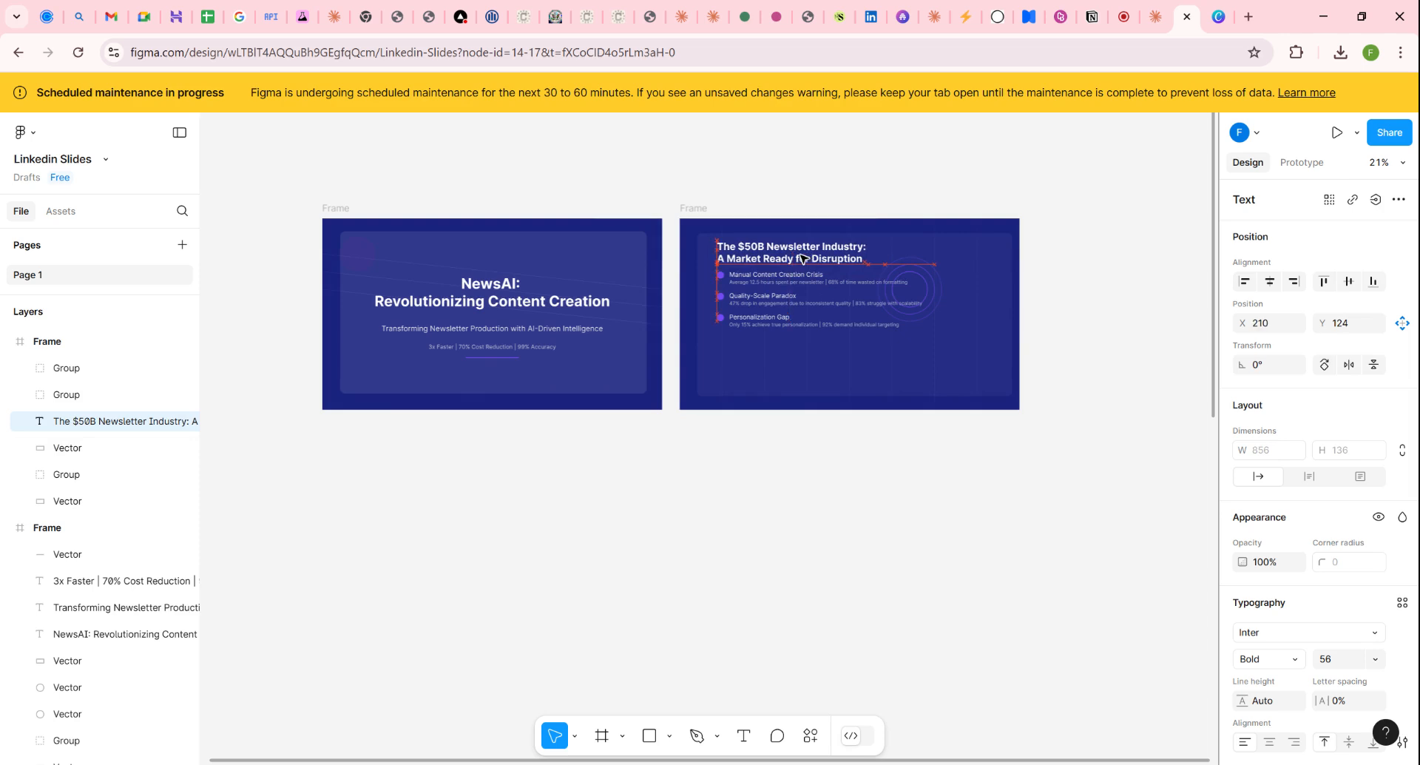
pyautogui.click(1096, 311)
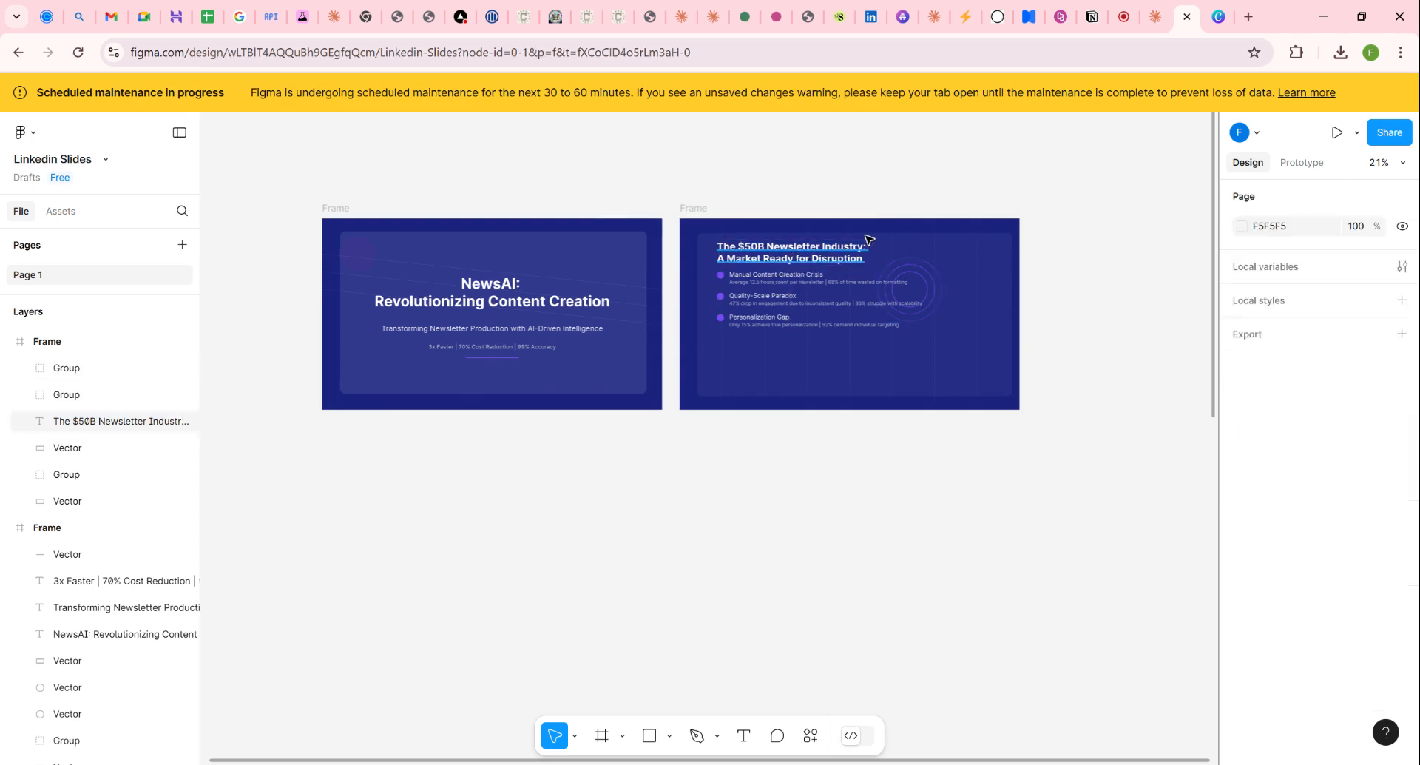
# Step: Move the problem slide's bullet group down to about Y 419 and shift the two-line headline lower above it
pyautogui.click(827, 330)
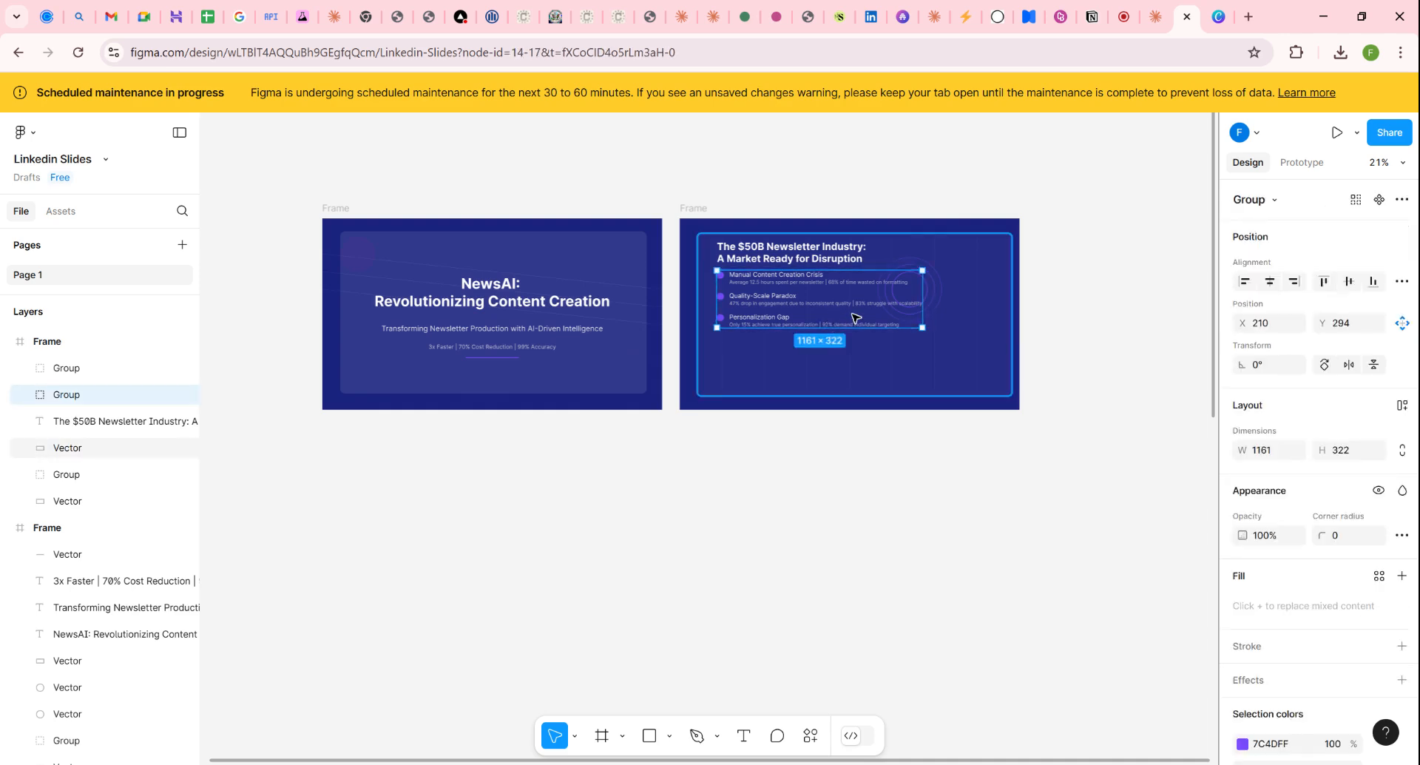
pyautogui.moveTo(855, 319); pyautogui.dragTo(853, 355)
pyautogui.moveTo(808, 260); pyautogui.dragTo(808, 279)
pyautogui.click(1080, 328)
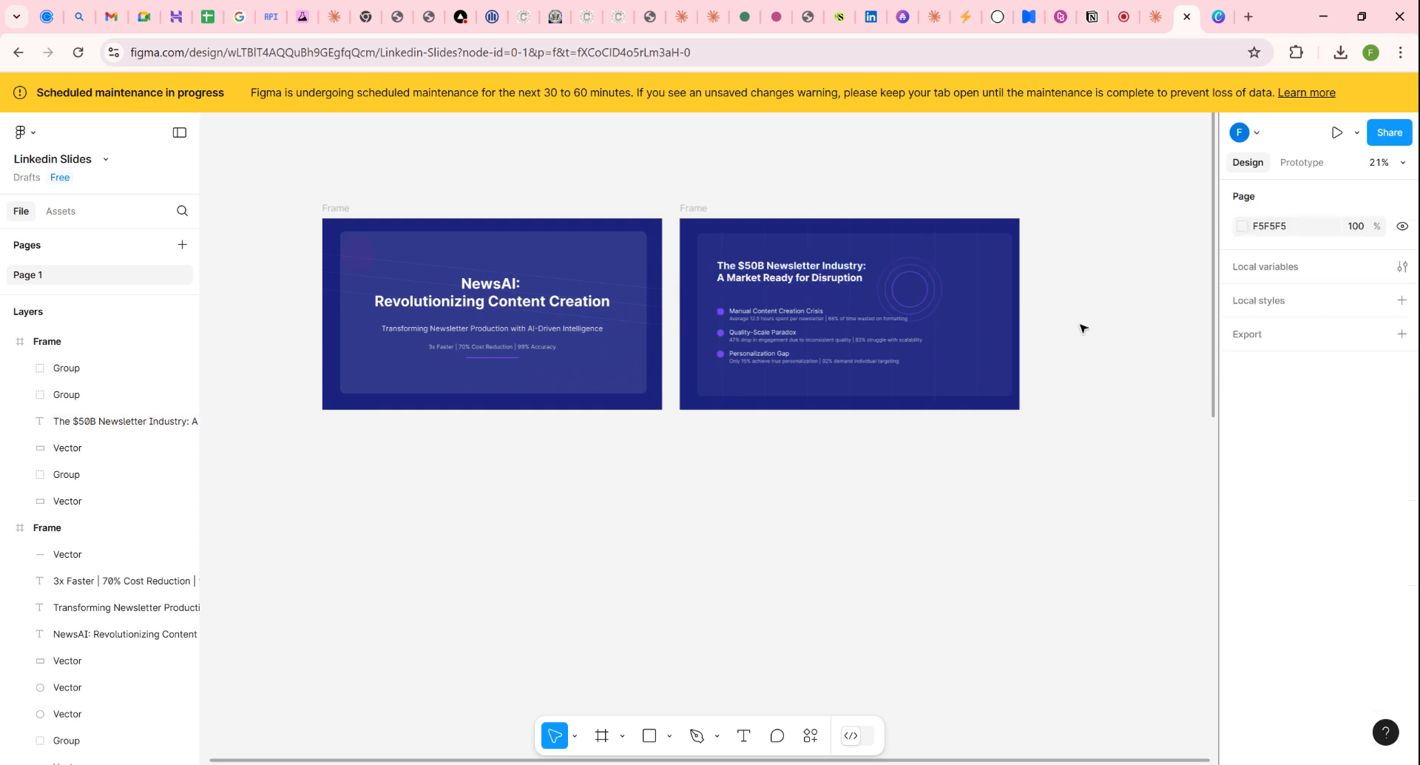
pyautogui.moveTo(775, 330); pyautogui.dragTo(777, 316)
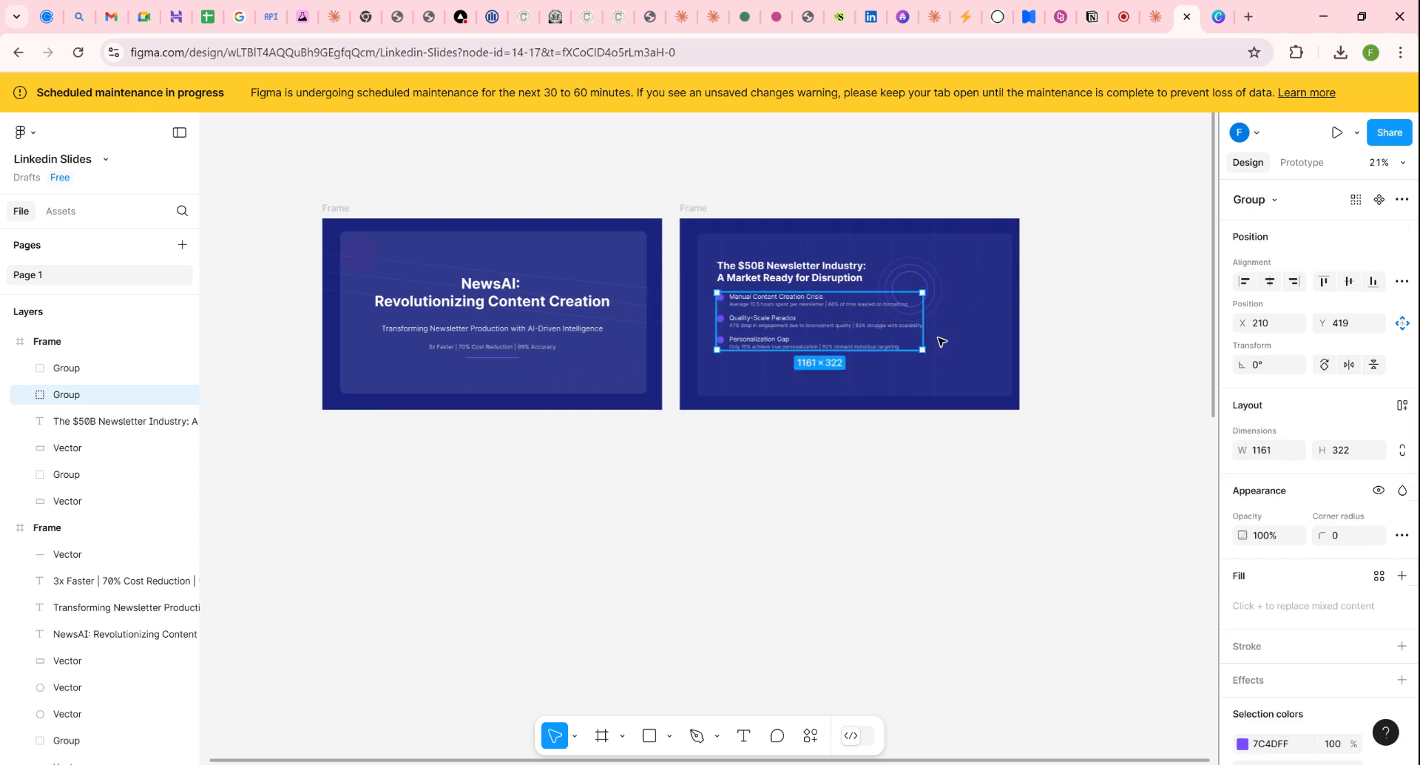
pyautogui.click(1100, 332)
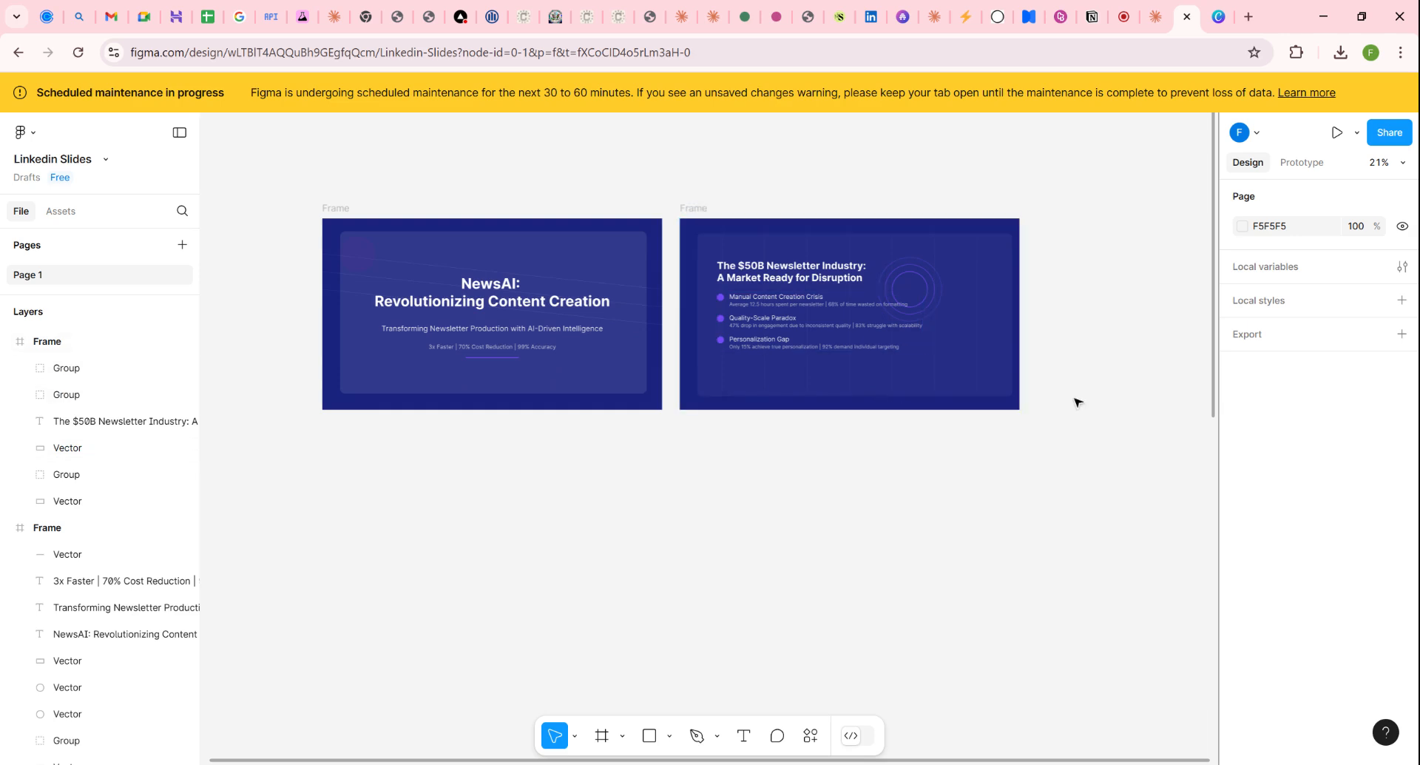
# Step: Export the NewsAI title slide frame as a PNG at 1x
pyautogui.click(335, 214)
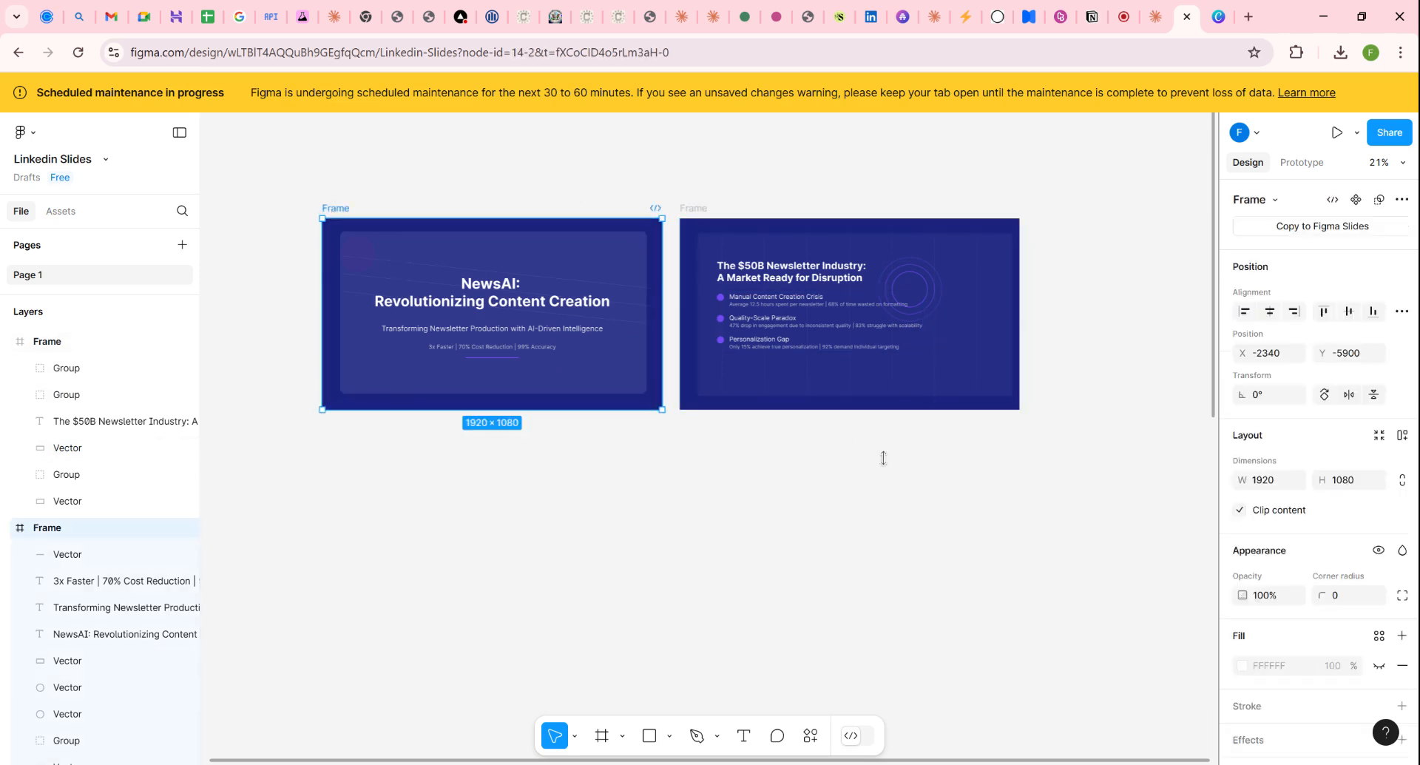
pyautogui.scroll(-5, 1309, 688)
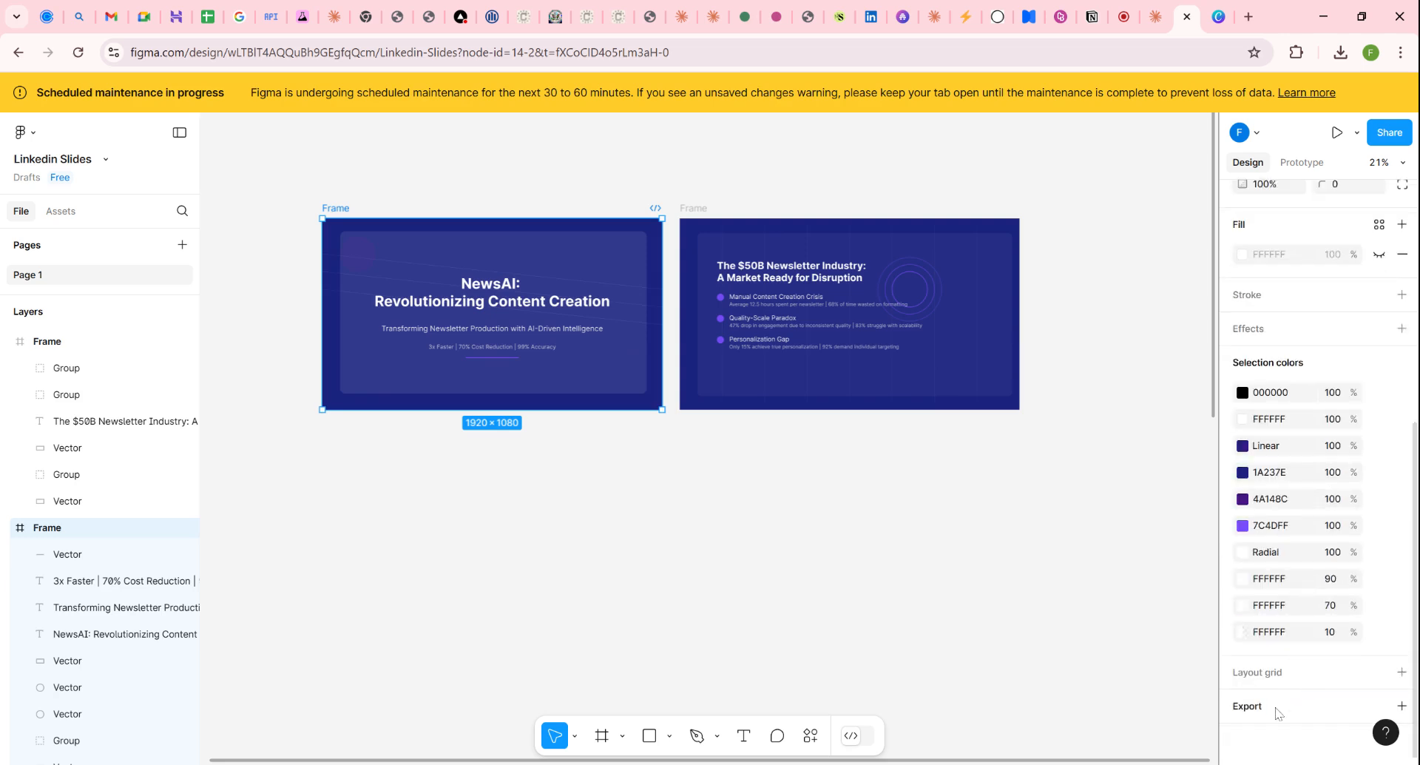
pyautogui.click(1277, 710)
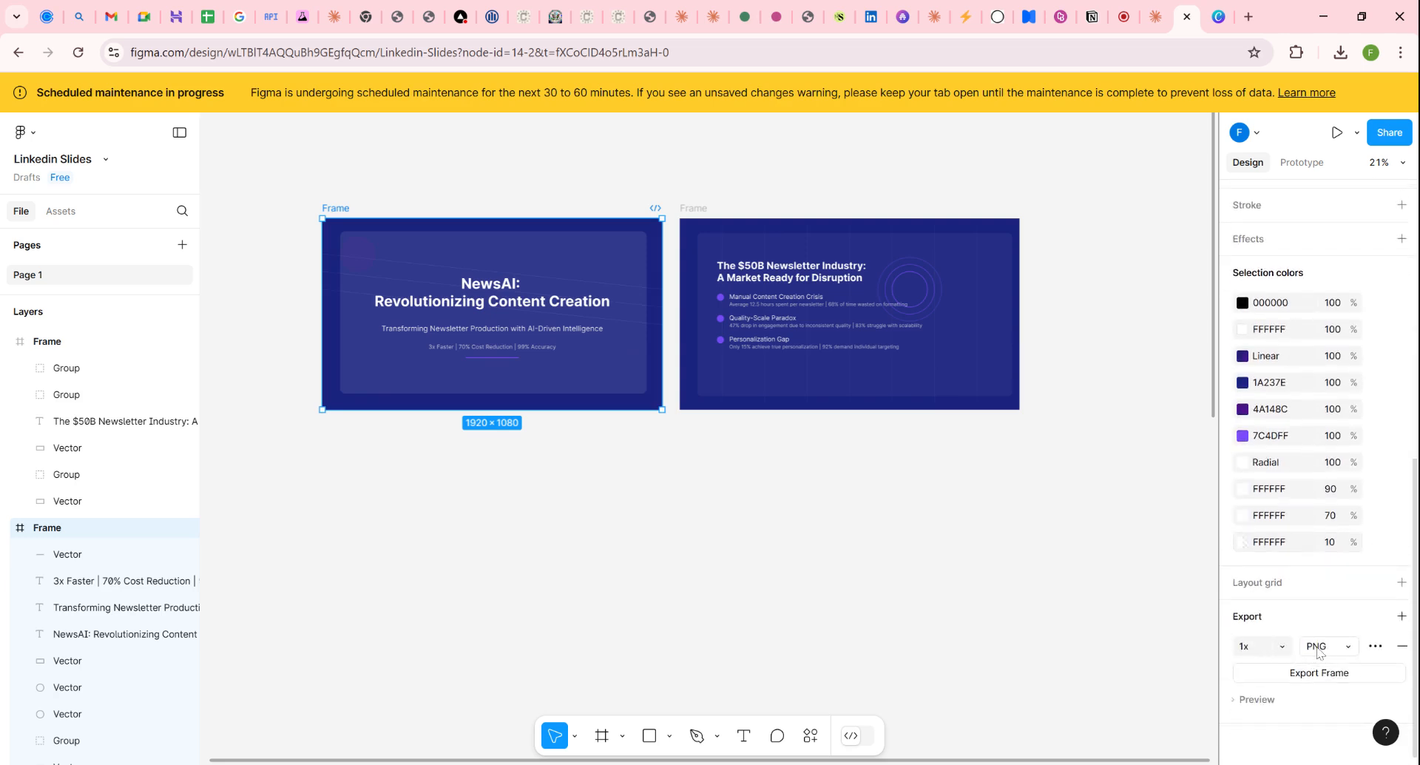
pyautogui.click(1349, 646)
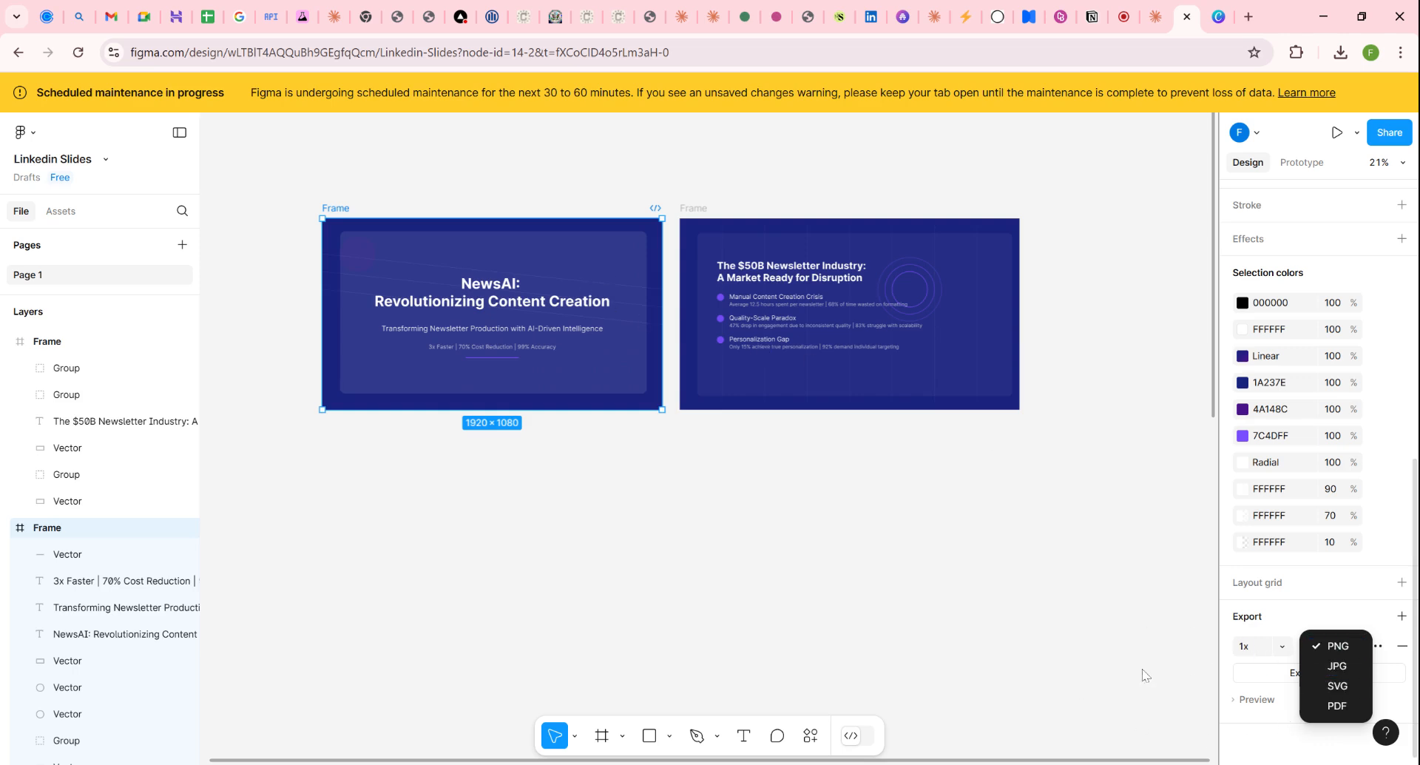
pyautogui.click(1284, 688)
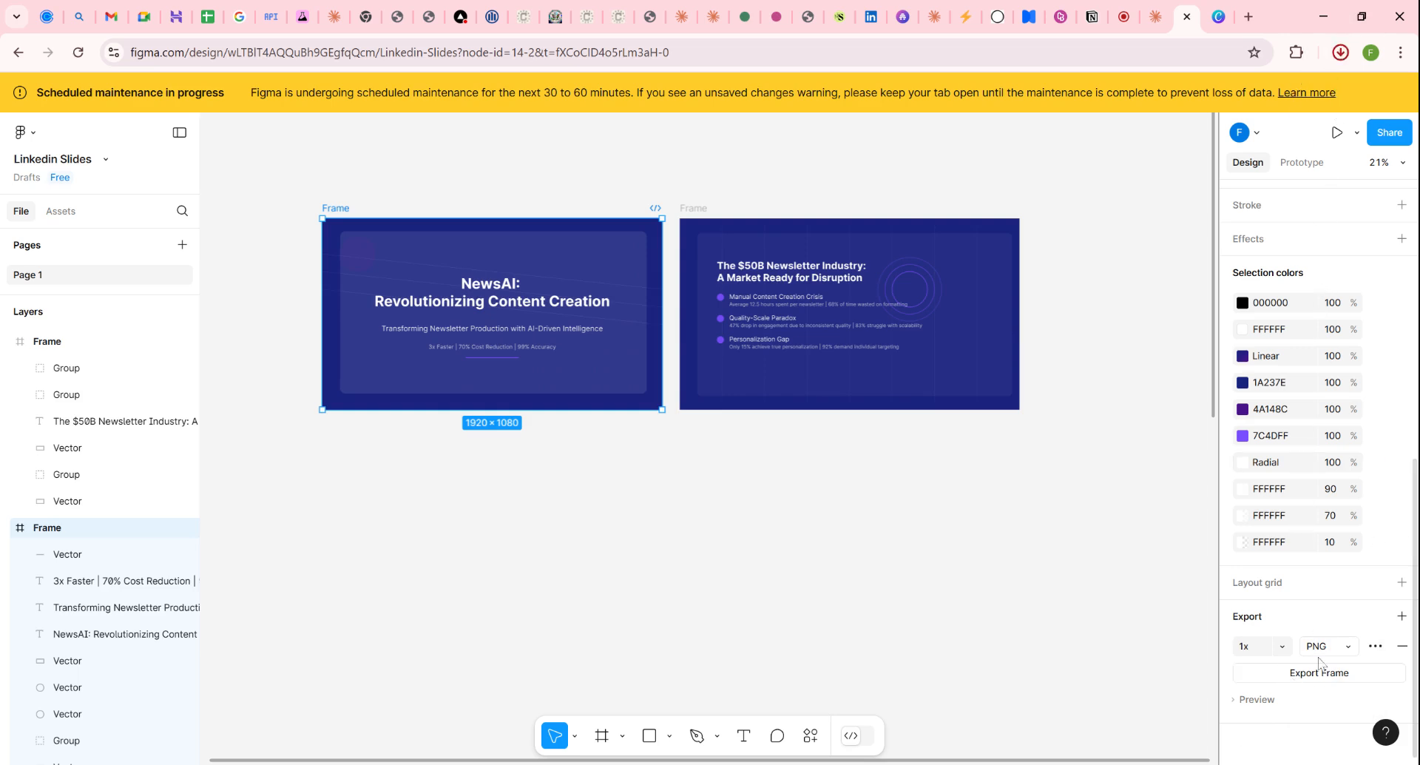
# Step: Export the $50B Newsletter Industry slide frame as a PNG at 1x
pyautogui.click(698, 210)
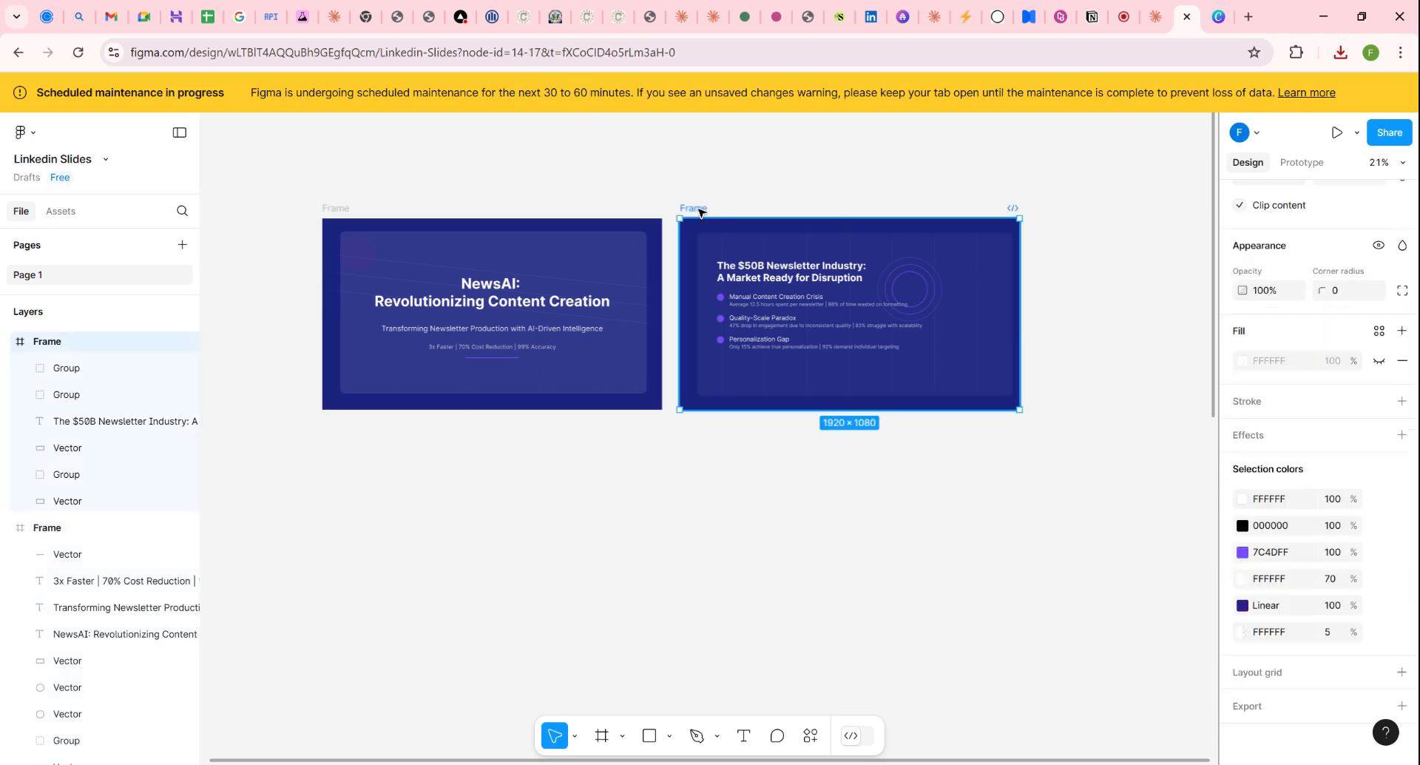
pyautogui.click(1249, 706)
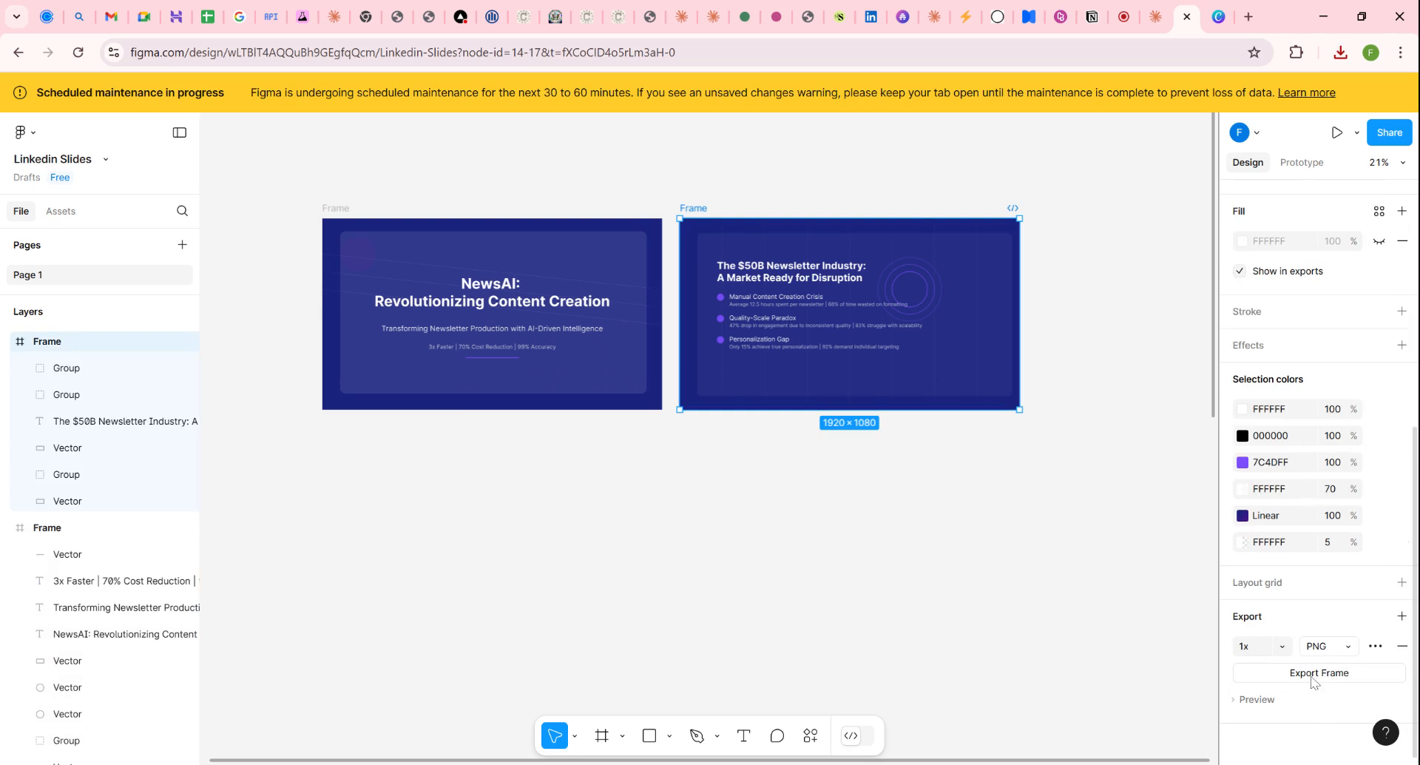
pyautogui.click(1313, 675)
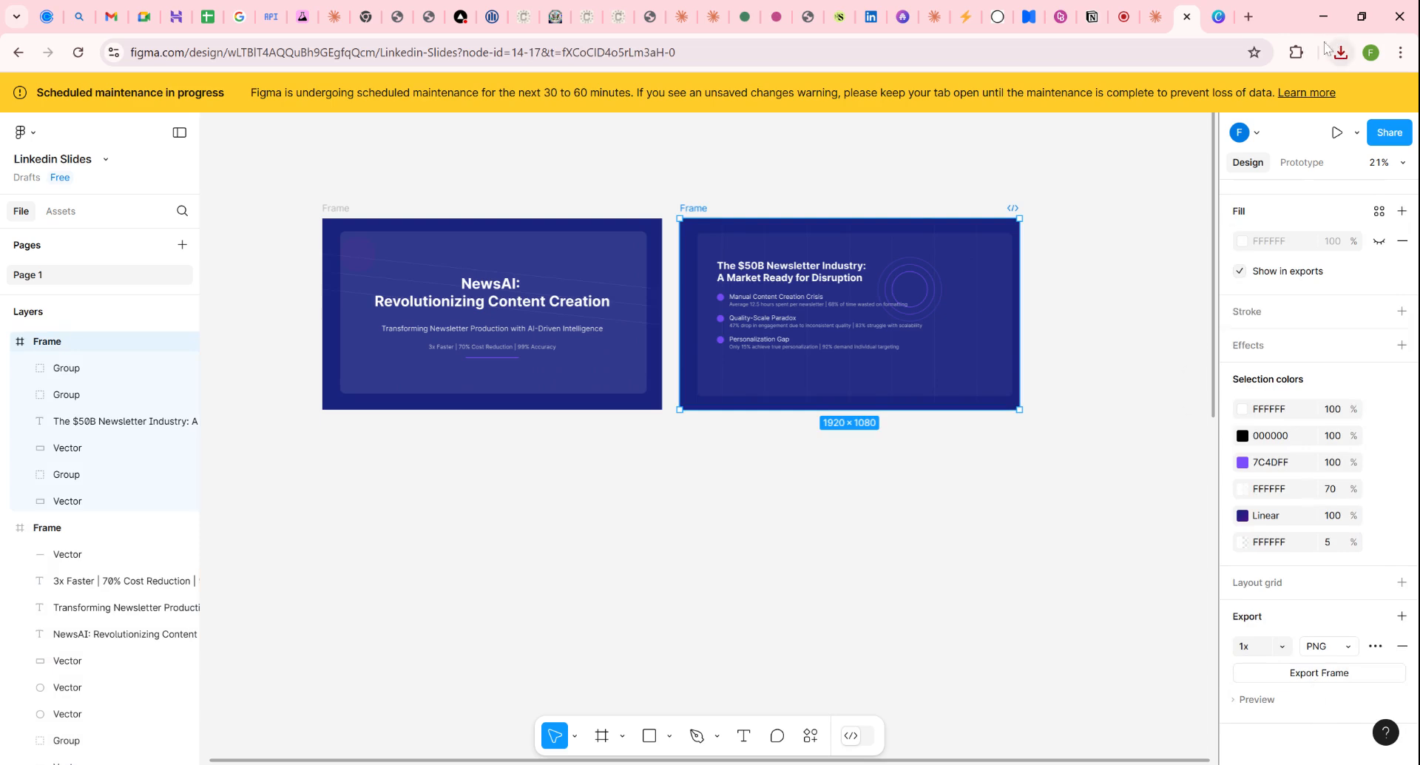
# Step: Switch to Canva and create a new blank Presentation (16:9) design
pyautogui.click(1216, 28)
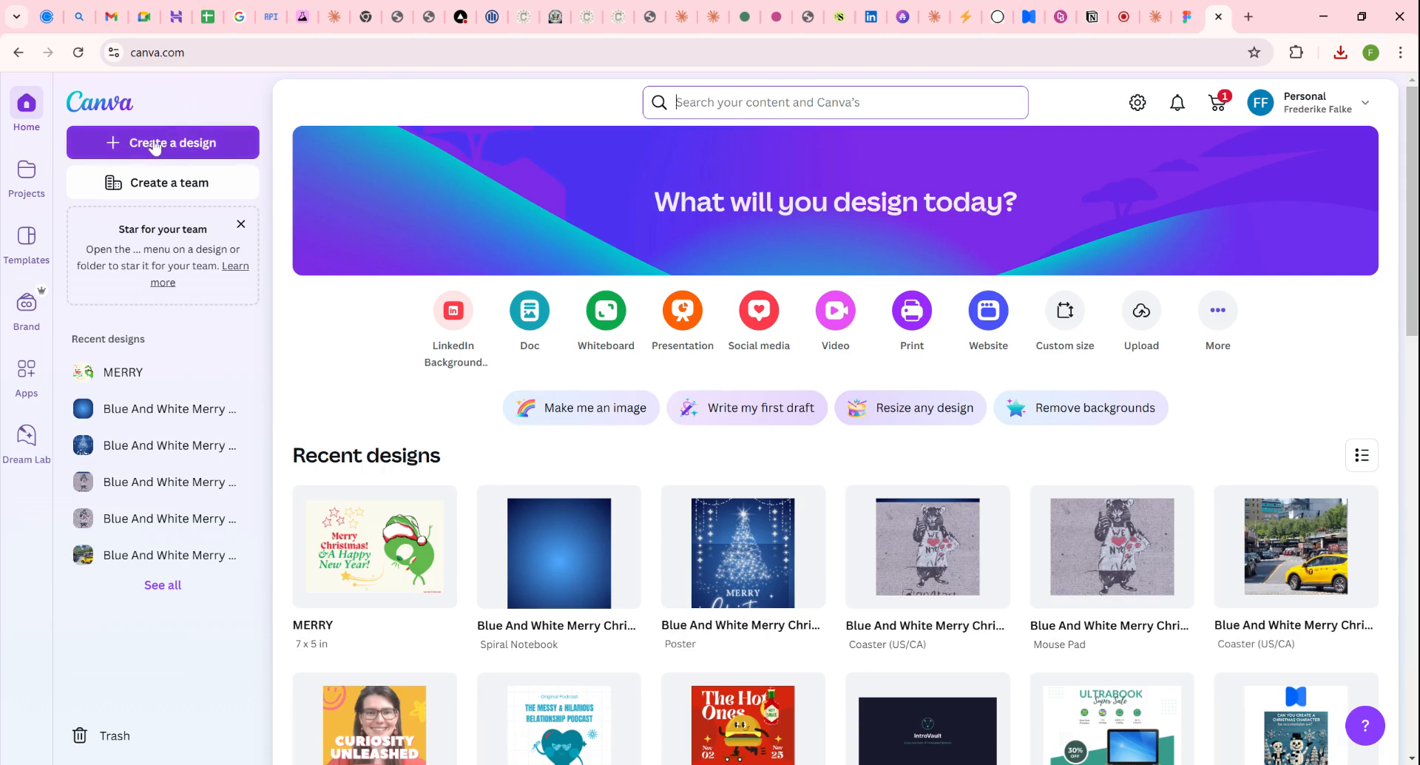
pyautogui.click(143, 148)
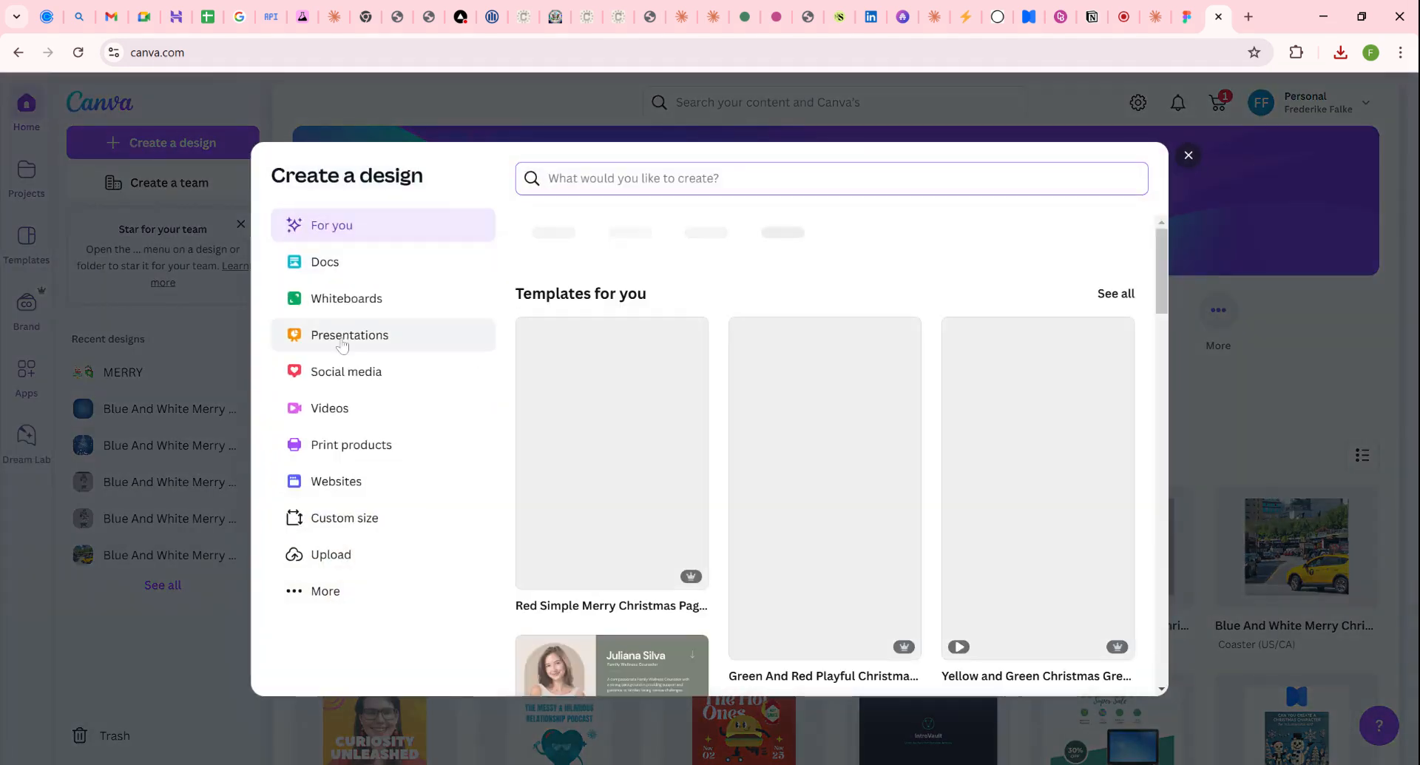
pyautogui.click(341, 340)
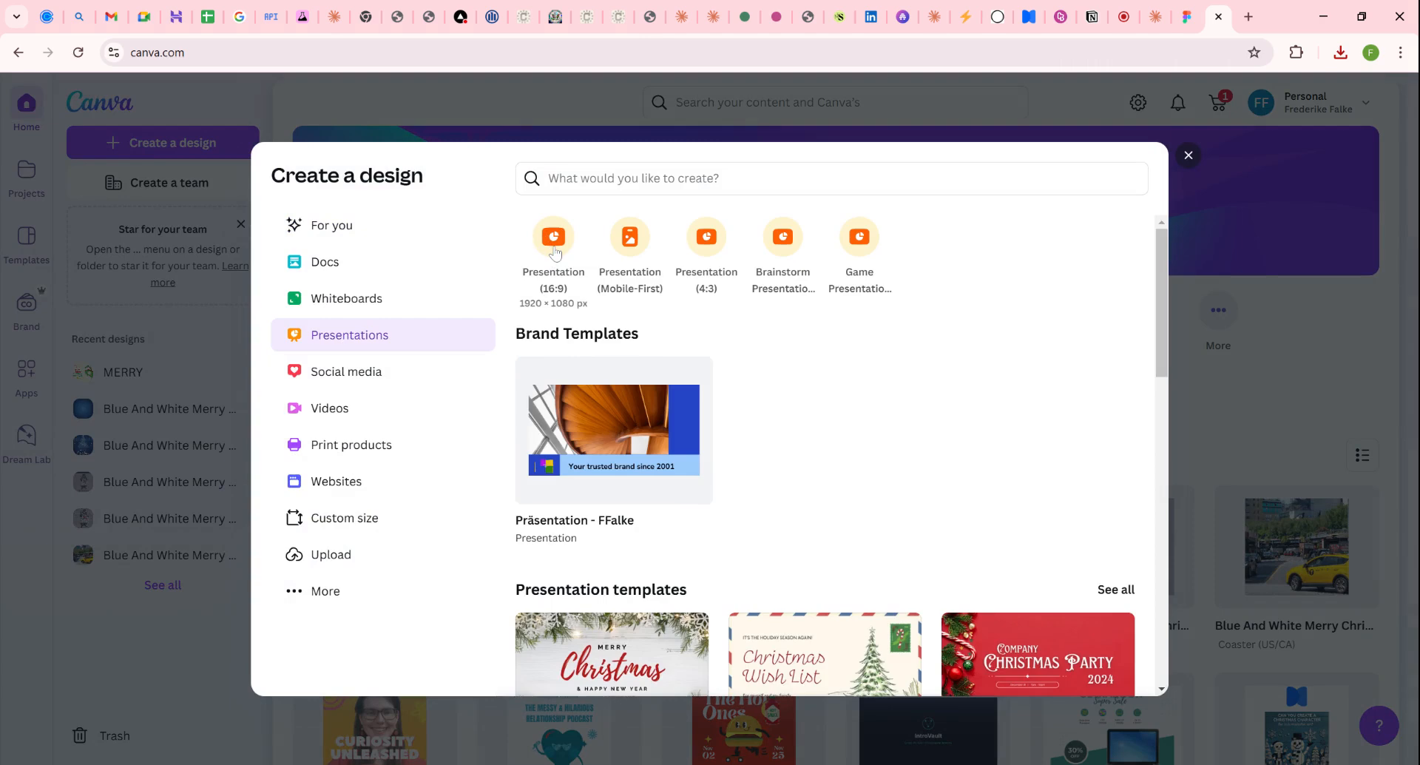
pyautogui.click(553, 252)
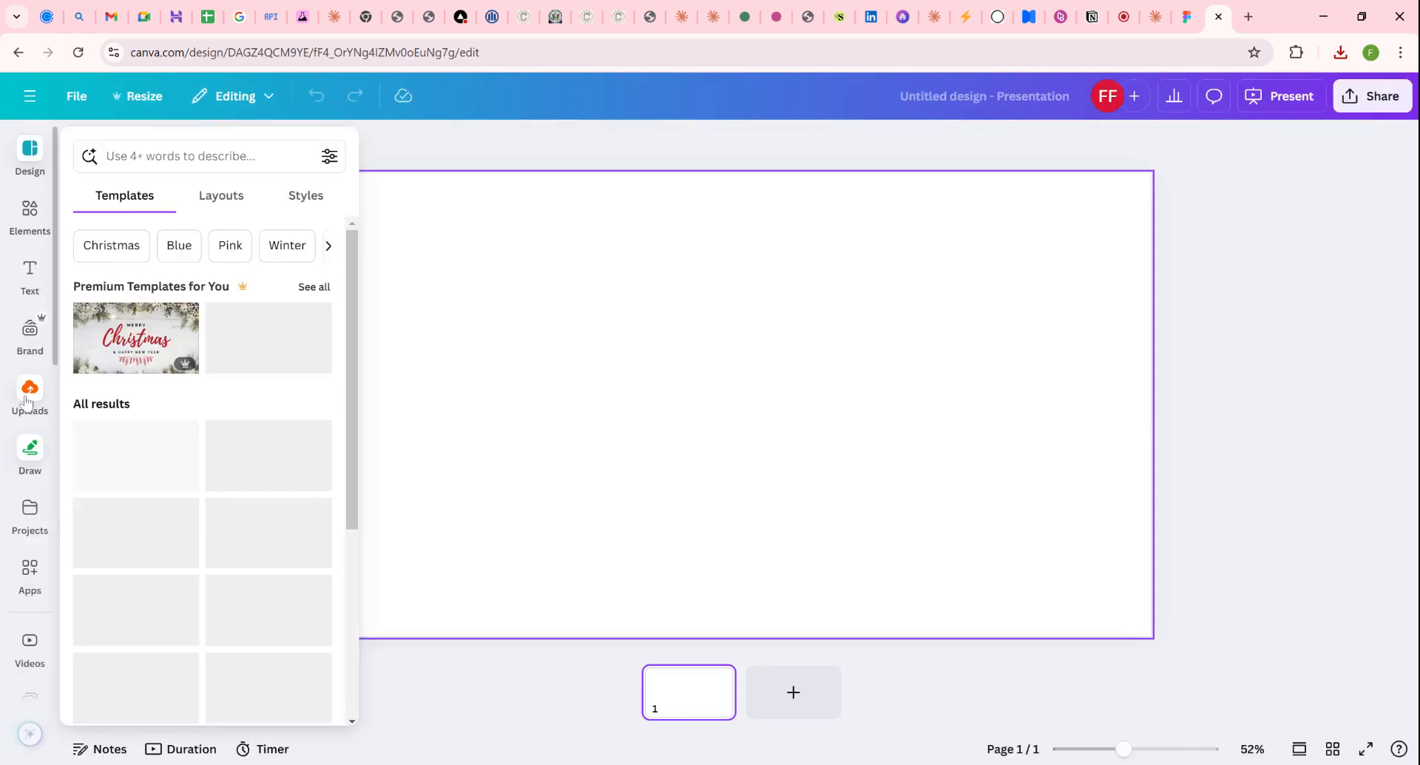
# Step: Fill the first page with the uploaded NewsAI title slide image and a new second page with the uploaded $50B Newsletter Industry slide image
pyautogui.click(49, 390)
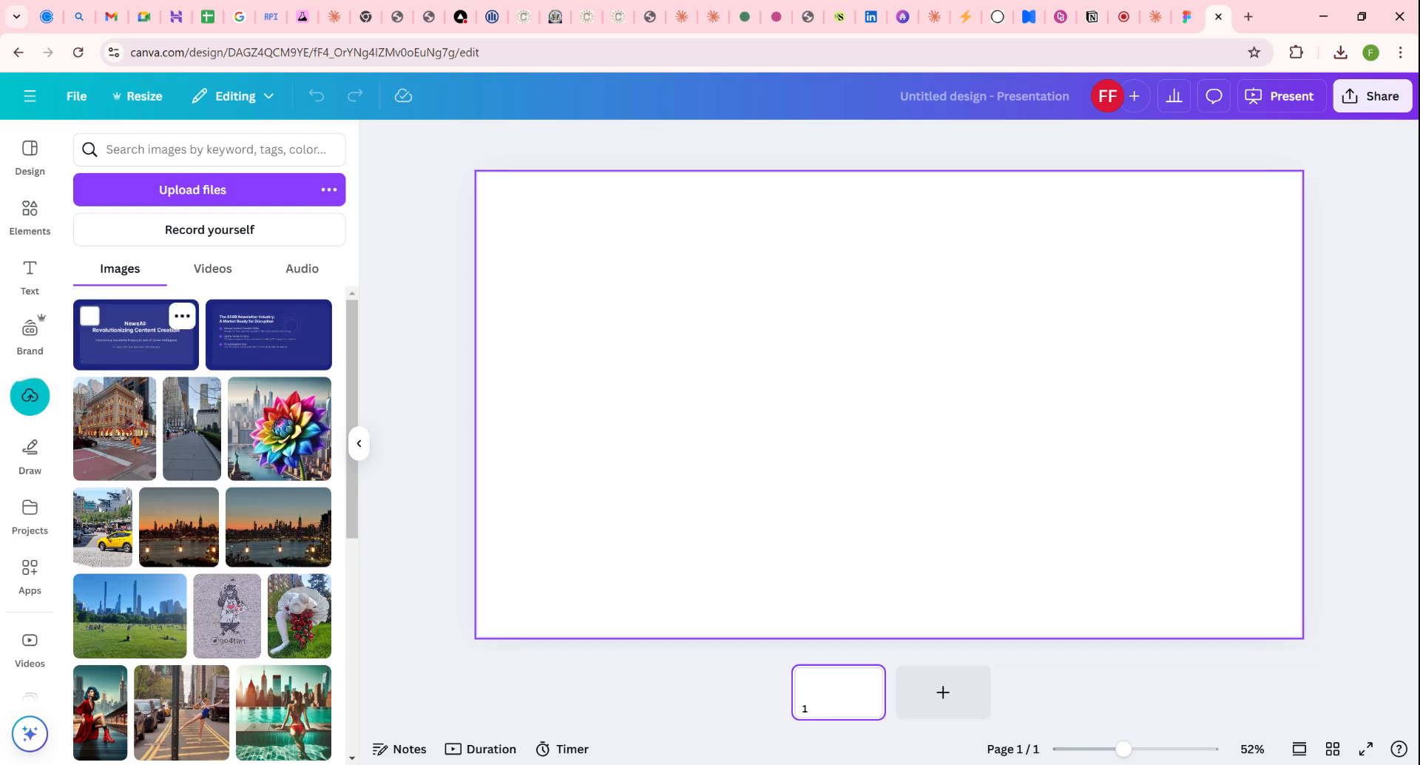
pyautogui.click(134, 336)
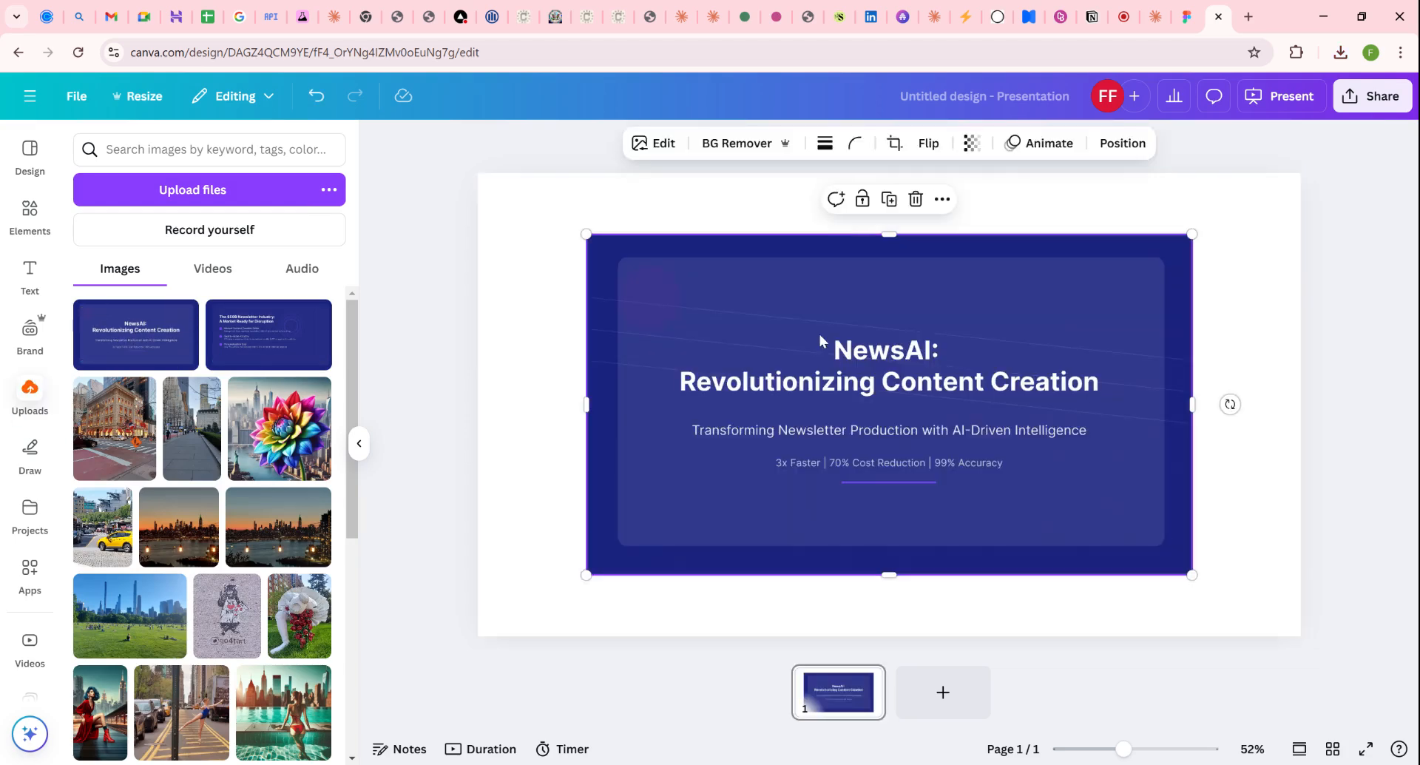
pyautogui.press('Delete')
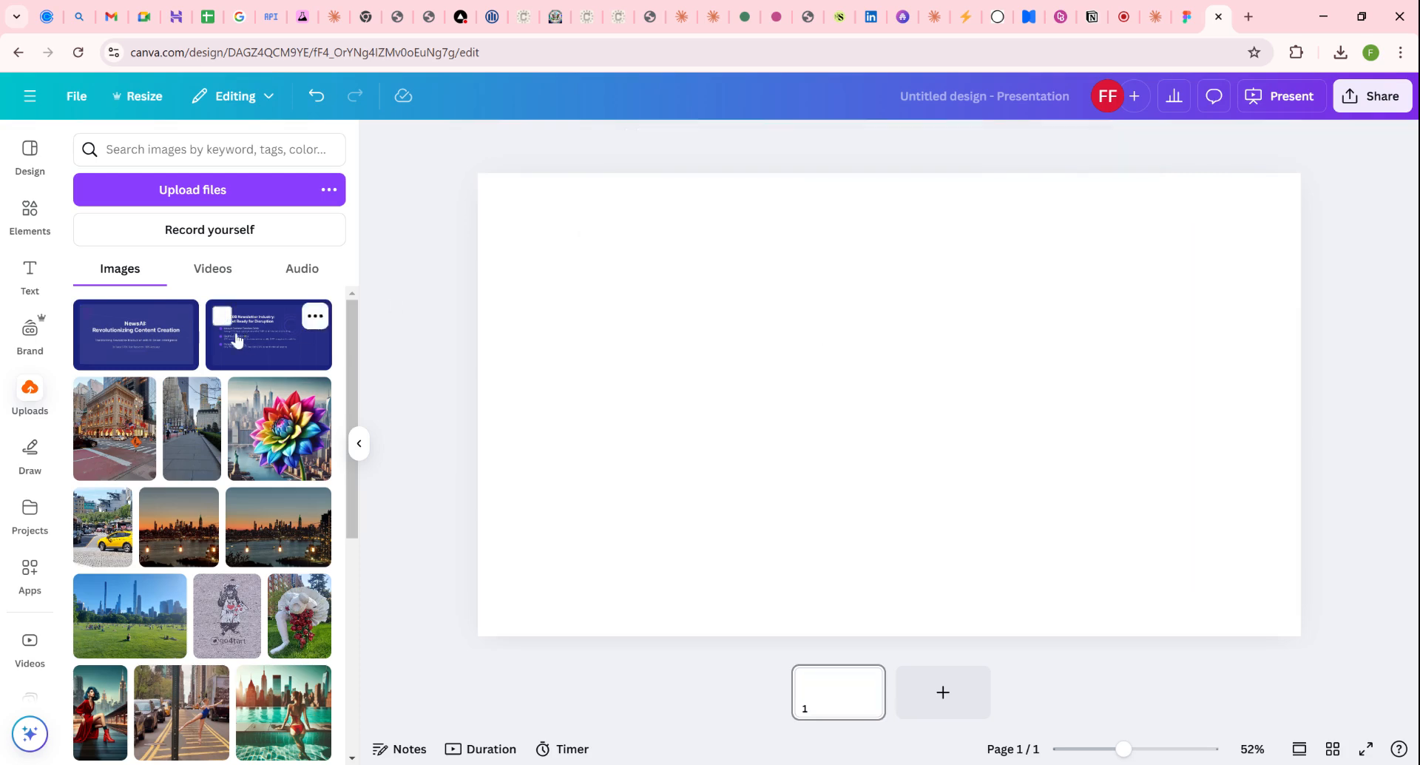
pyautogui.moveTo(141, 337); pyautogui.dragTo(397, 272)
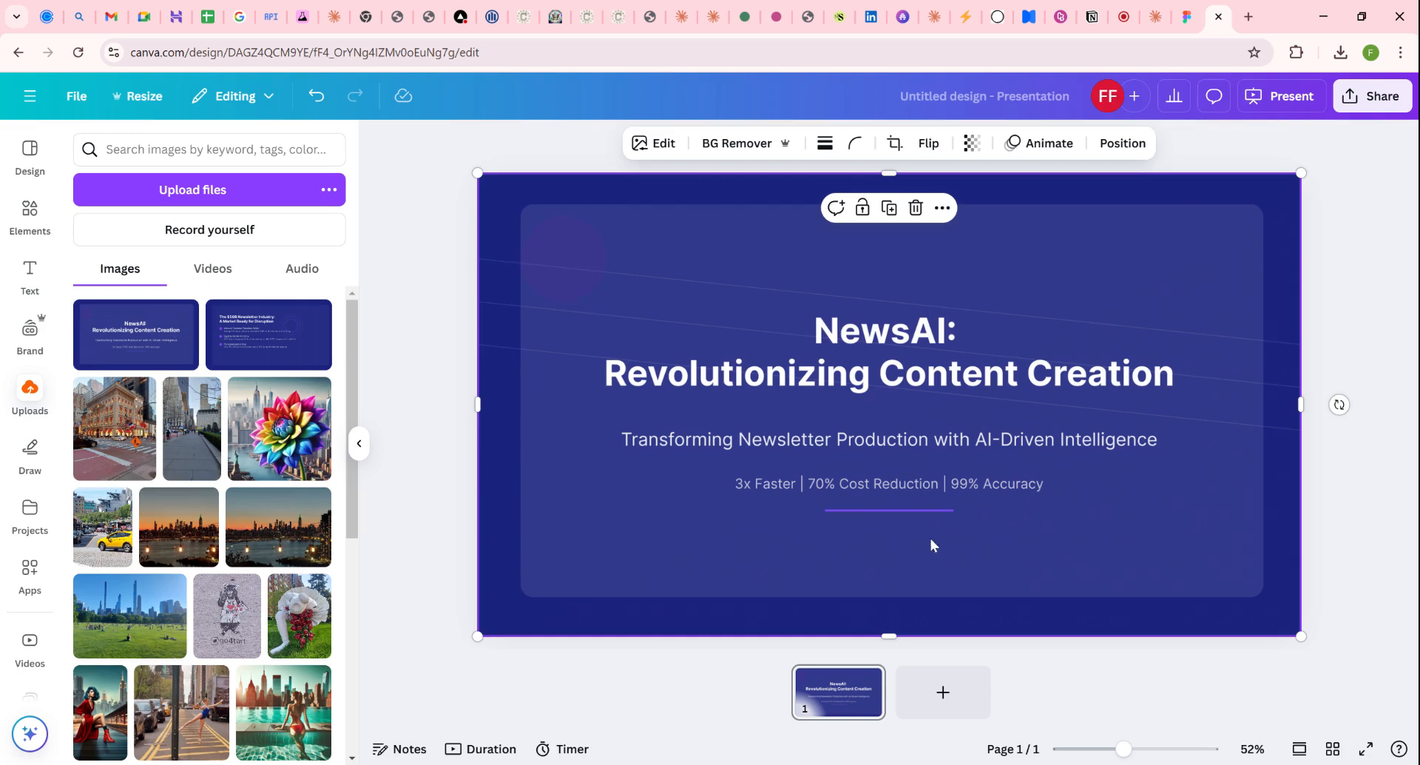
pyautogui.click(939, 707)
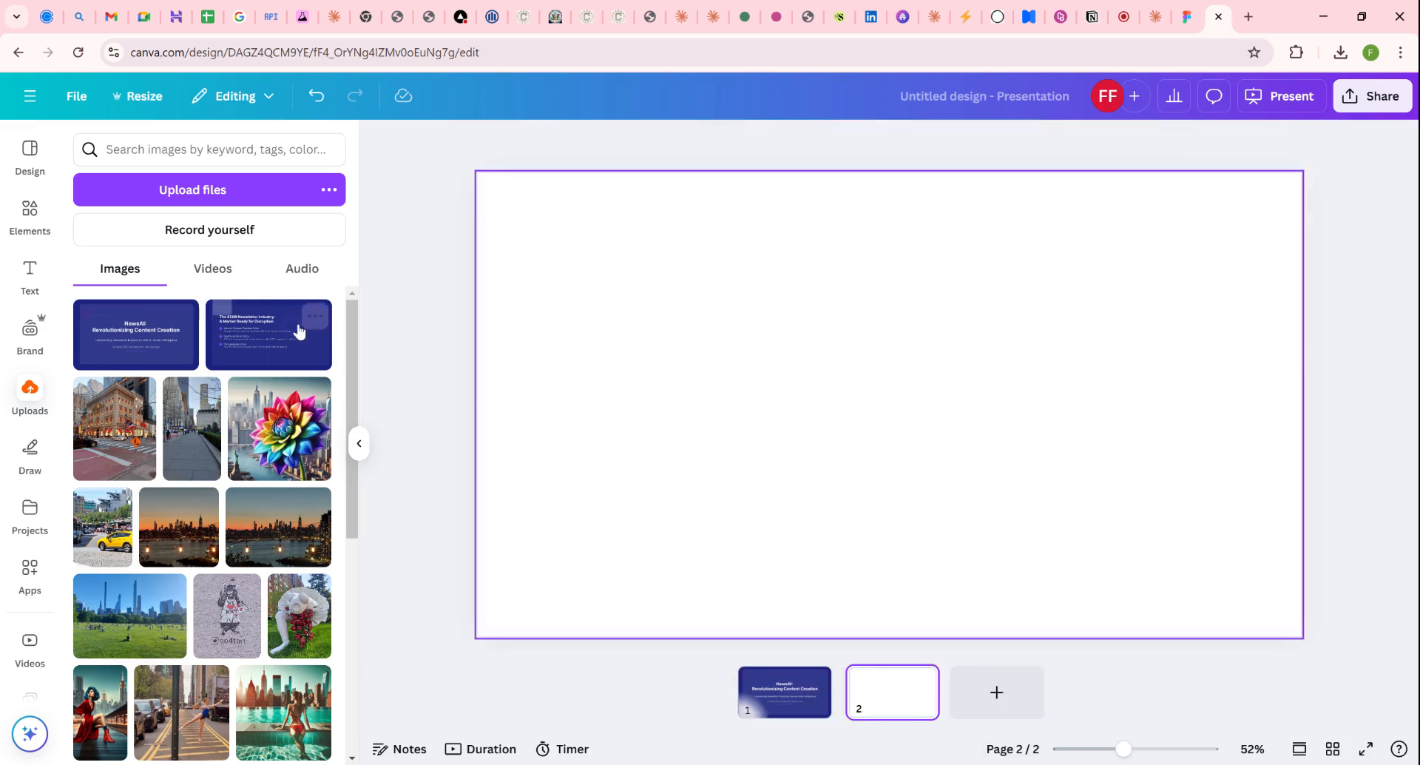
pyautogui.moveTo(298, 326); pyautogui.dragTo(477, 279)
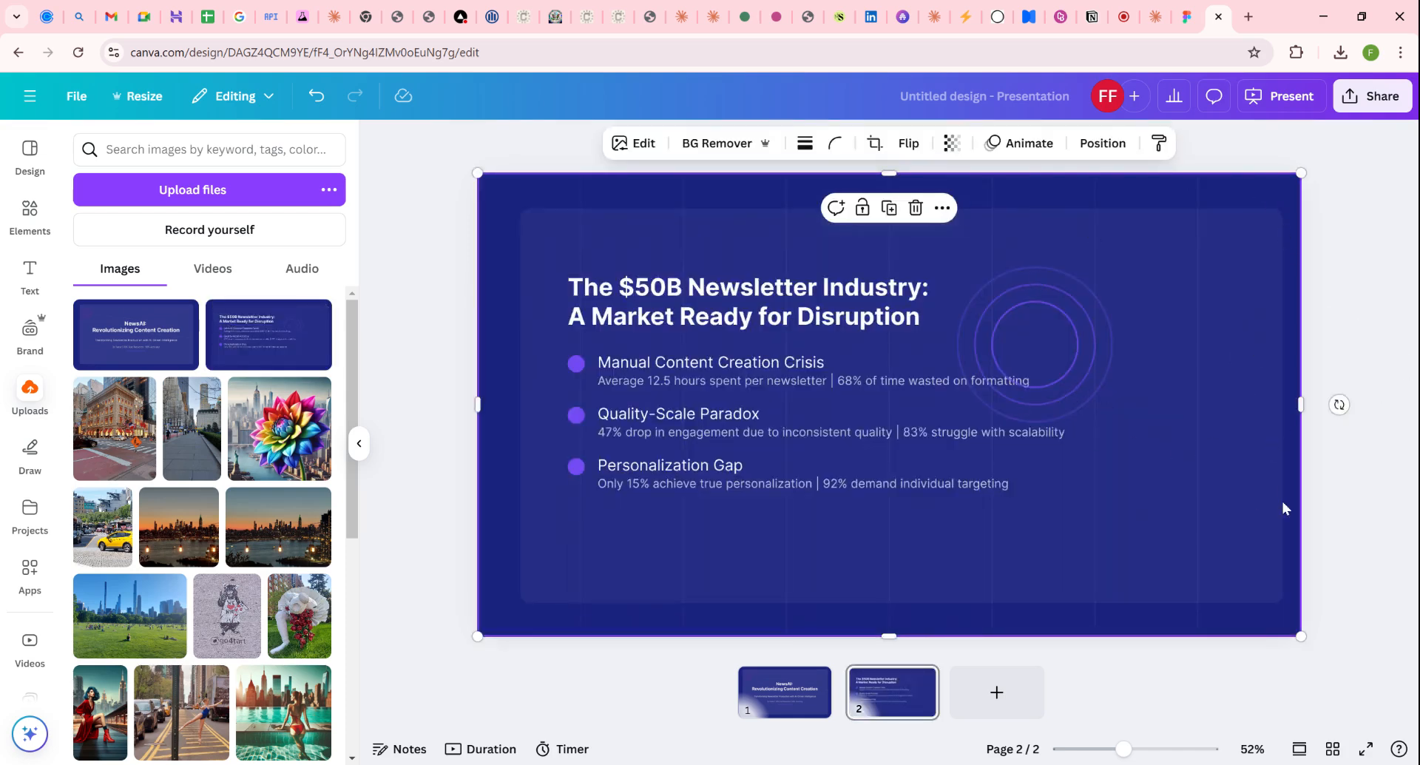
# Step: Swap the order of the two pages and move the NewsAI title slide back to first place
pyautogui.click(1311, 519)
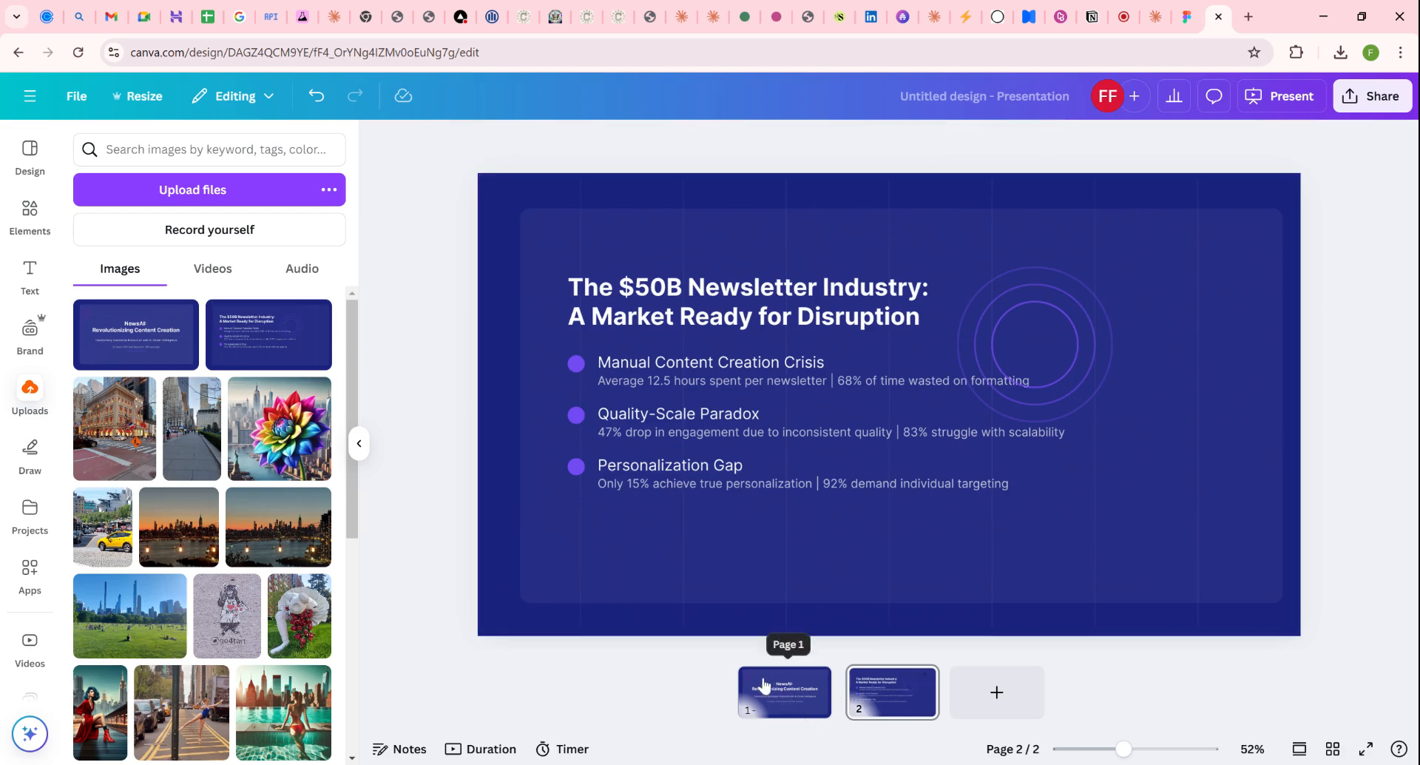
pyautogui.click(784, 692)
pyautogui.moveTo(873, 699); pyautogui.dragTo(781, 677)
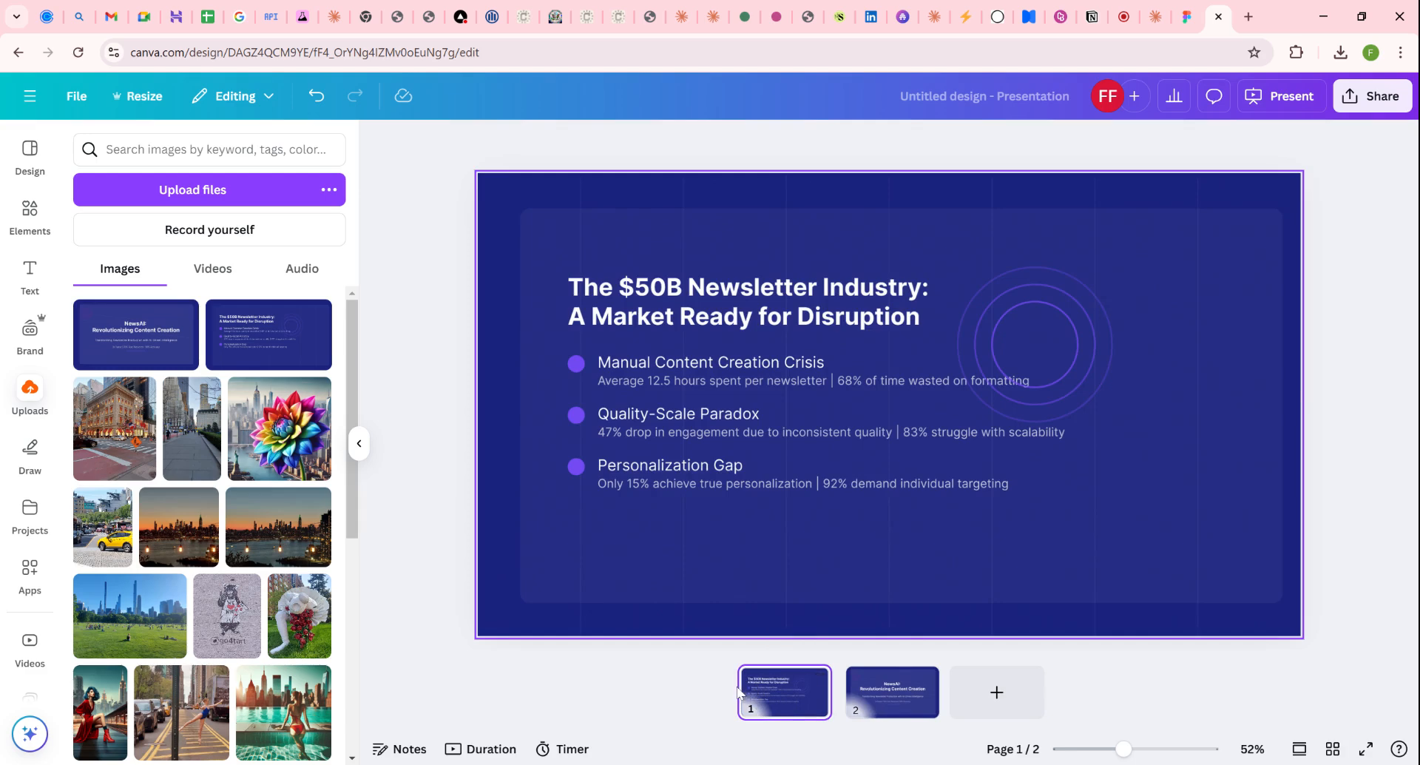
pyautogui.moveTo(739, 691); pyautogui.dragTo(858, 692)
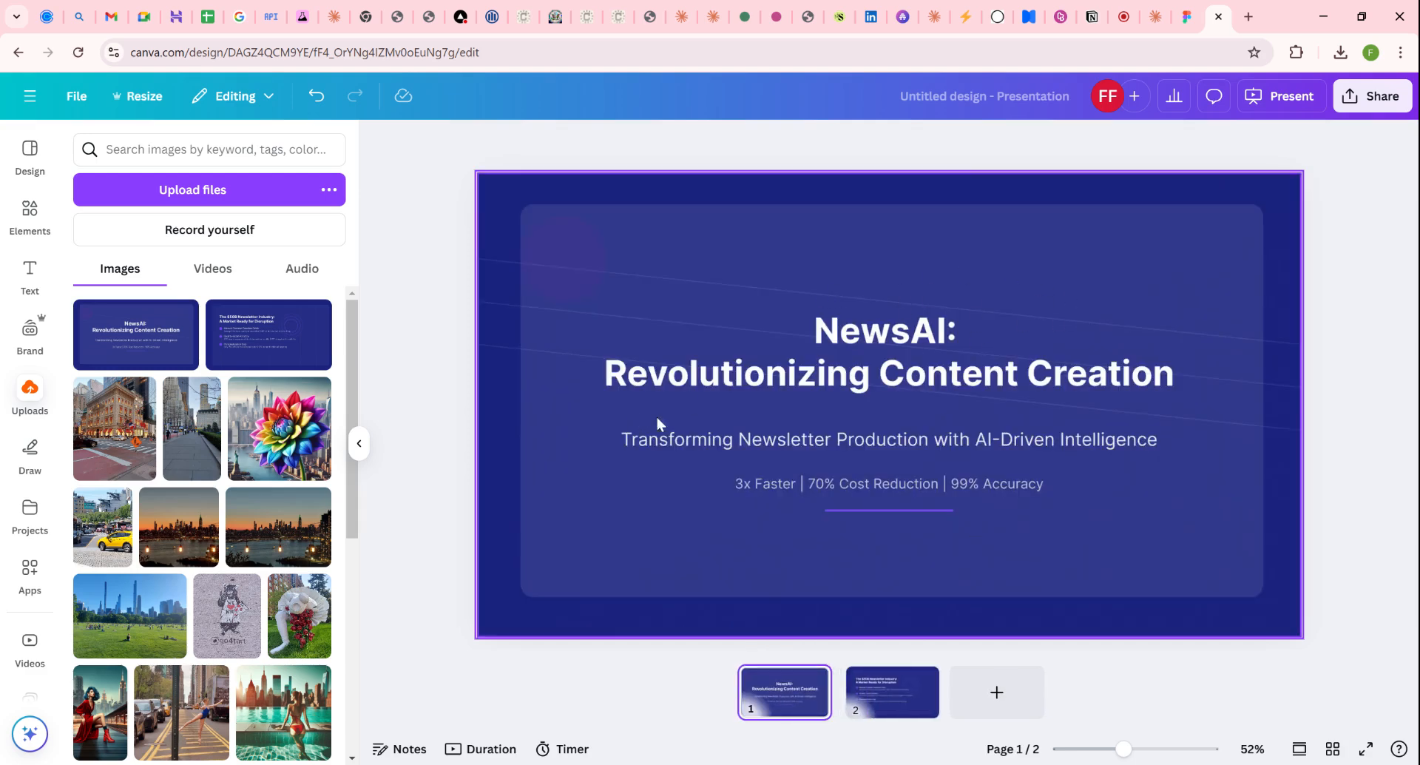
pyautogui.click(901, 681)
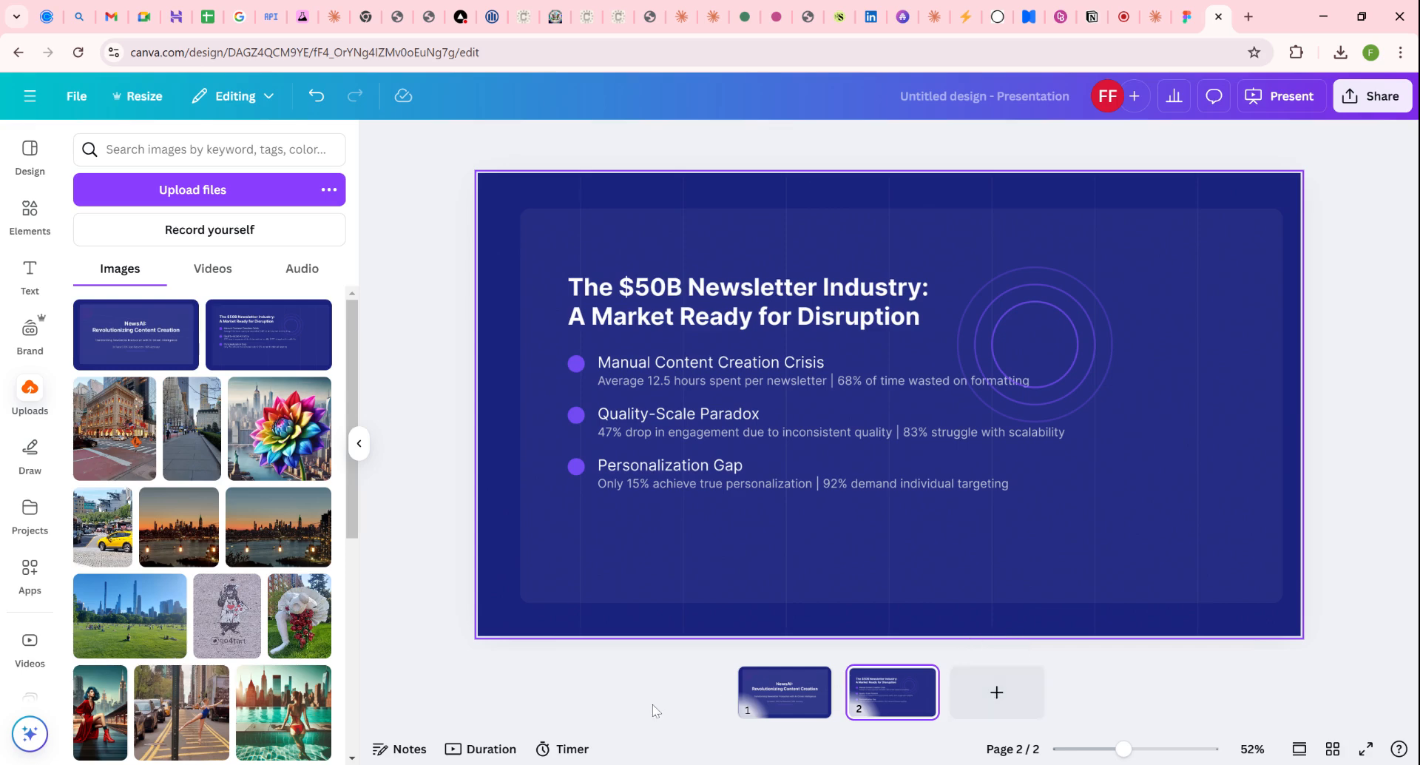
# Step: Download all pages of the presentation as a flattened PDF Standard file
pyautogui.click(1358, 102)
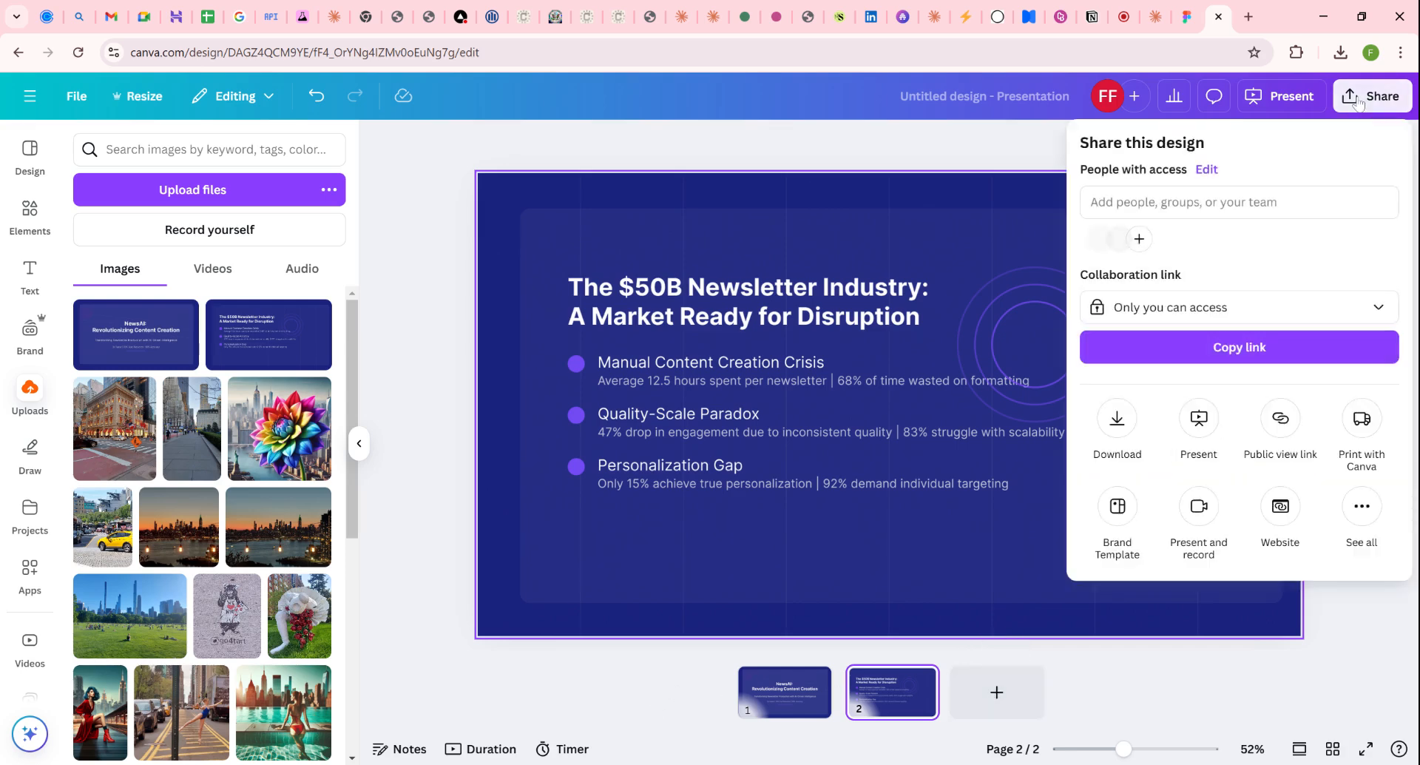
pyautogui.click(1124, 431)
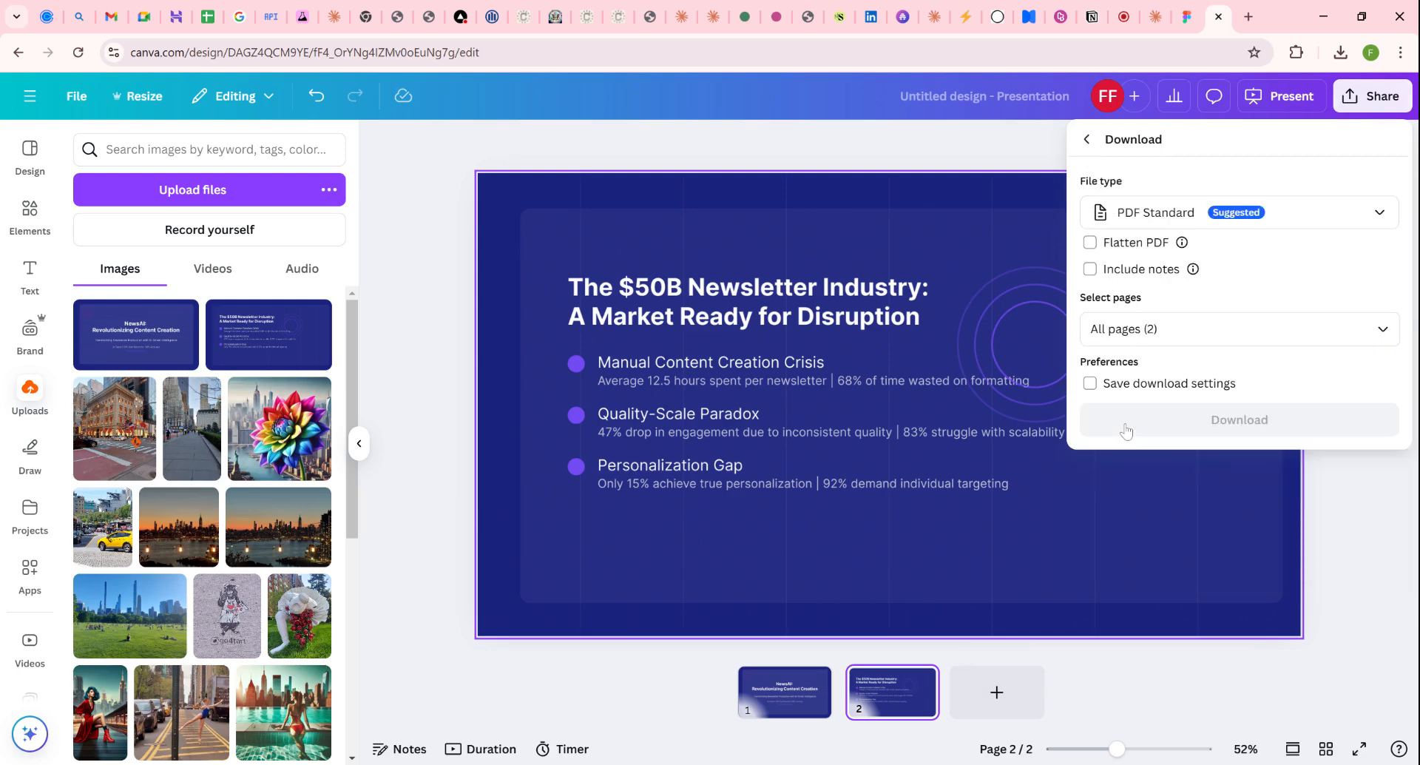
pyautogui.click(1144, 244)
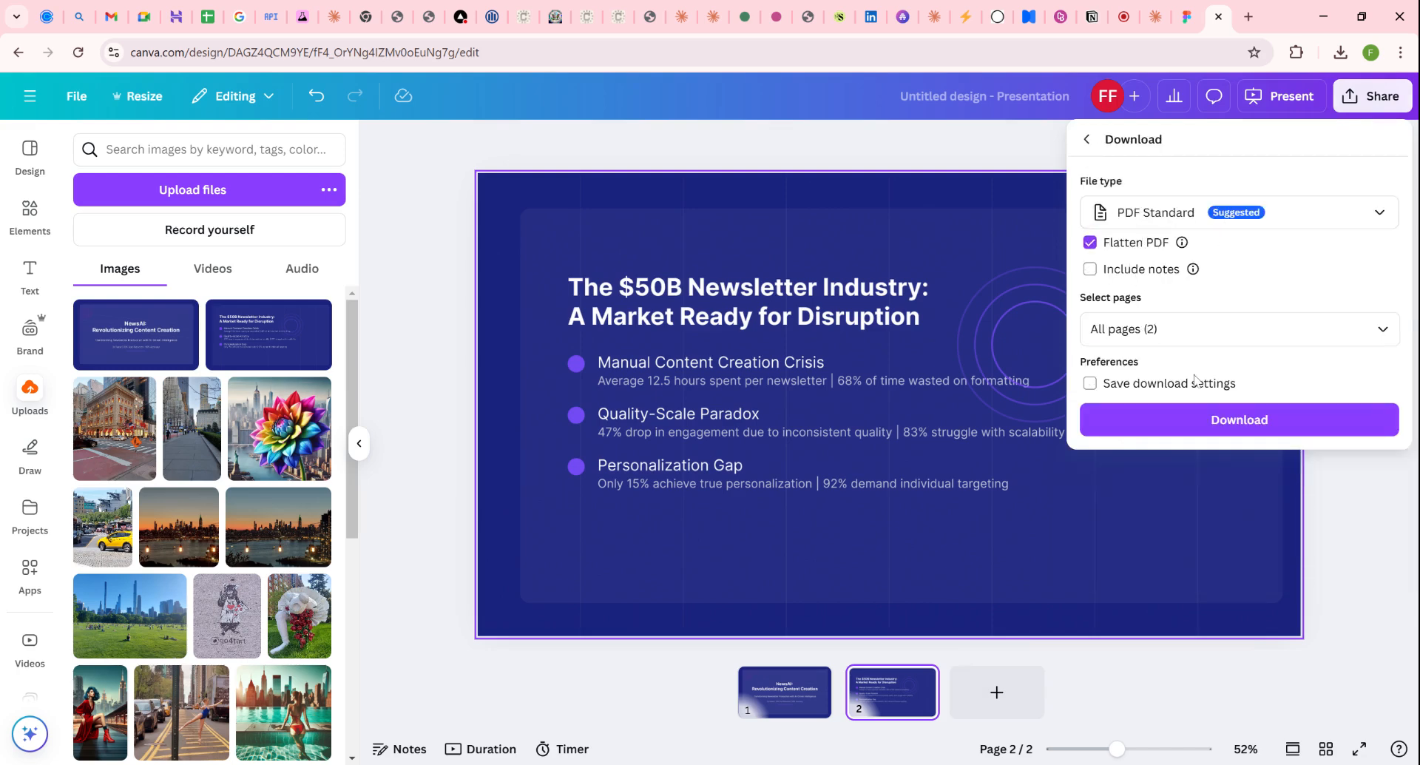
pyautogui.click(1226, 420)
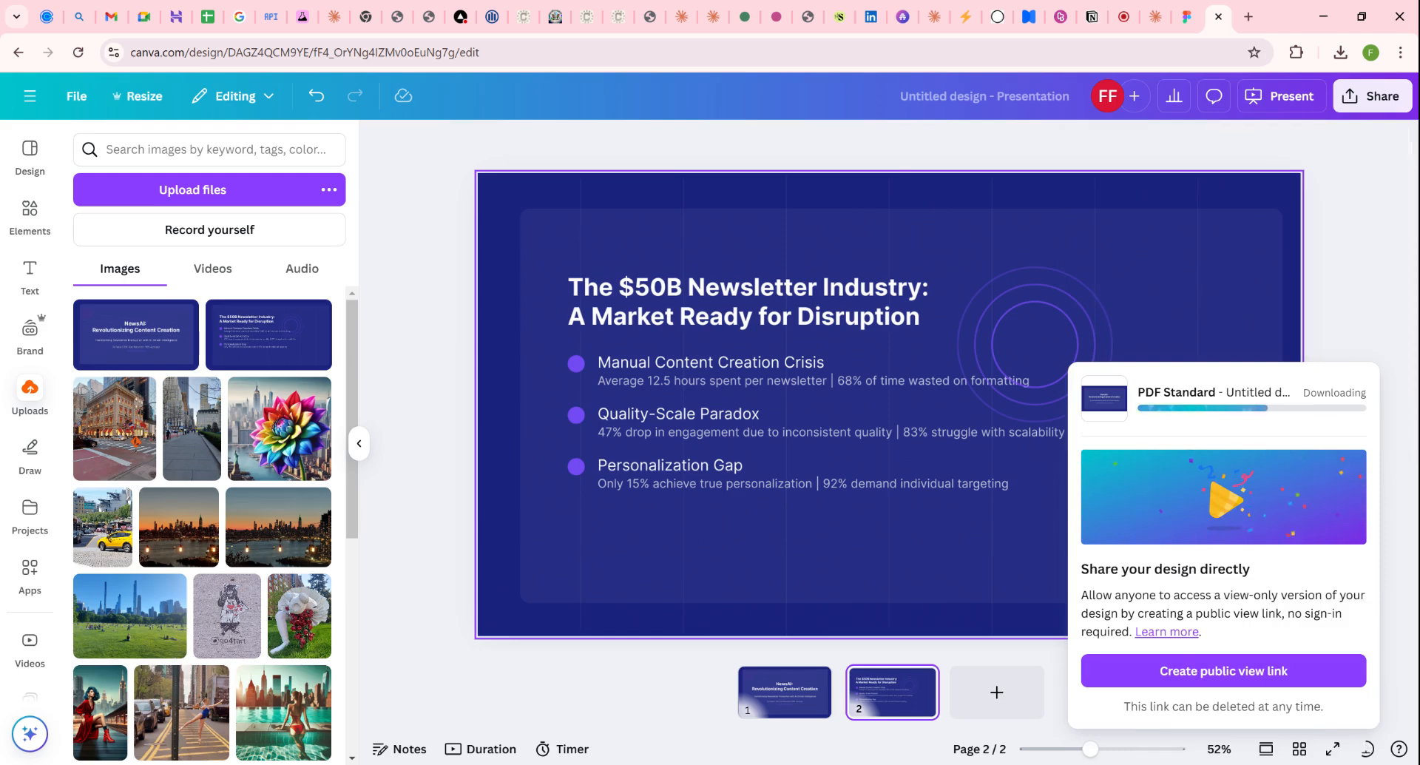
pyautogui.click(915, 148)
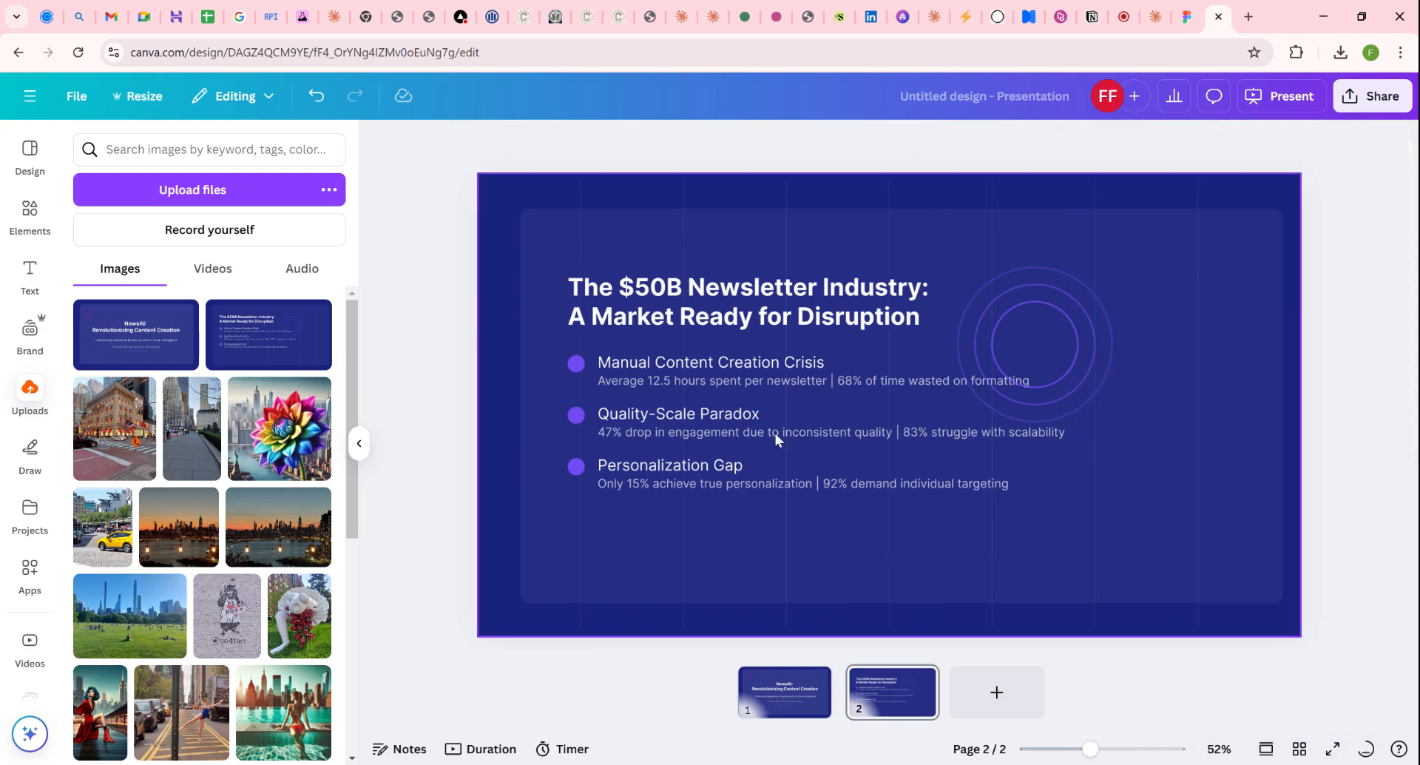
pyautogui.click(783, 695)
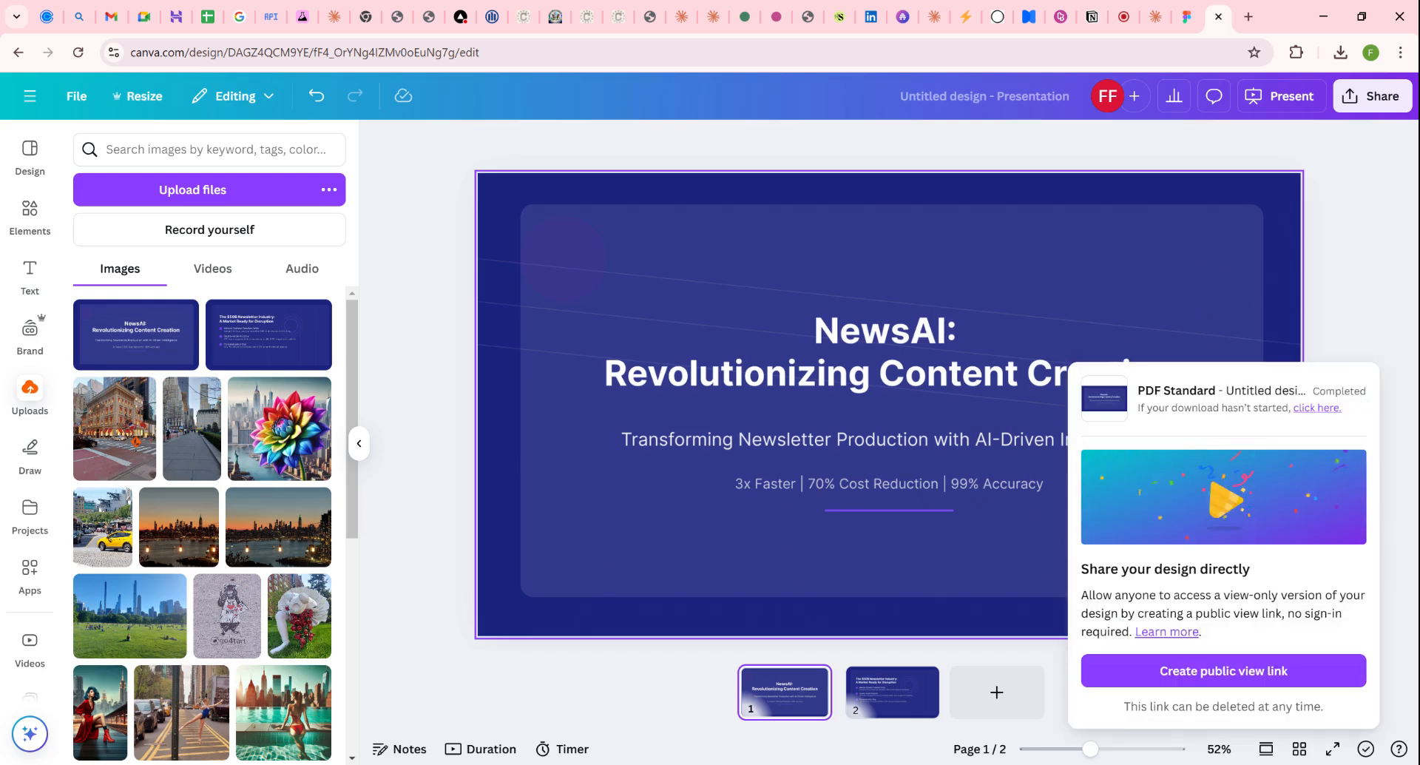
pyautogui.click(1383, 287)
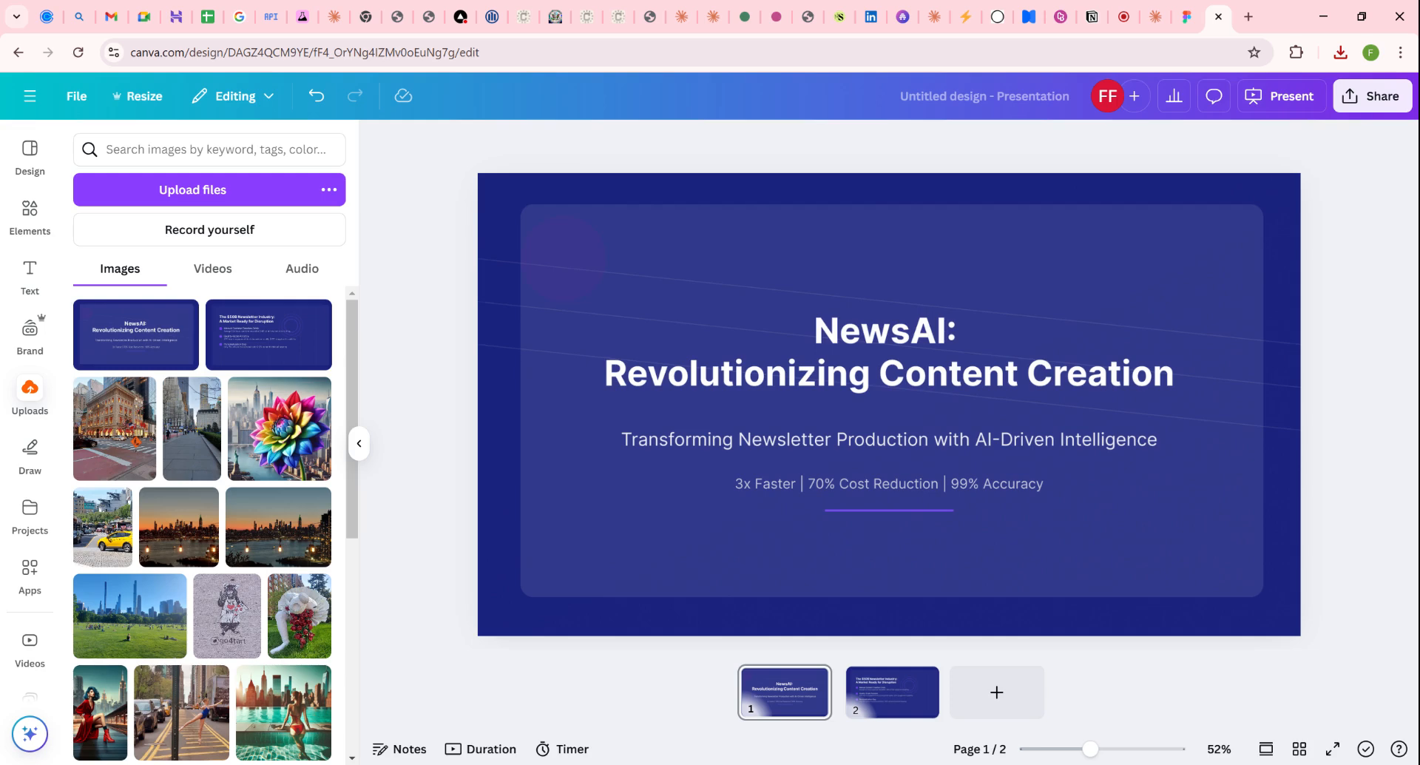
# Step: Switch to Claude and review the pitch deck conversation from the first prompt through the slide revision requests
pyautogui.click(1152, 28)
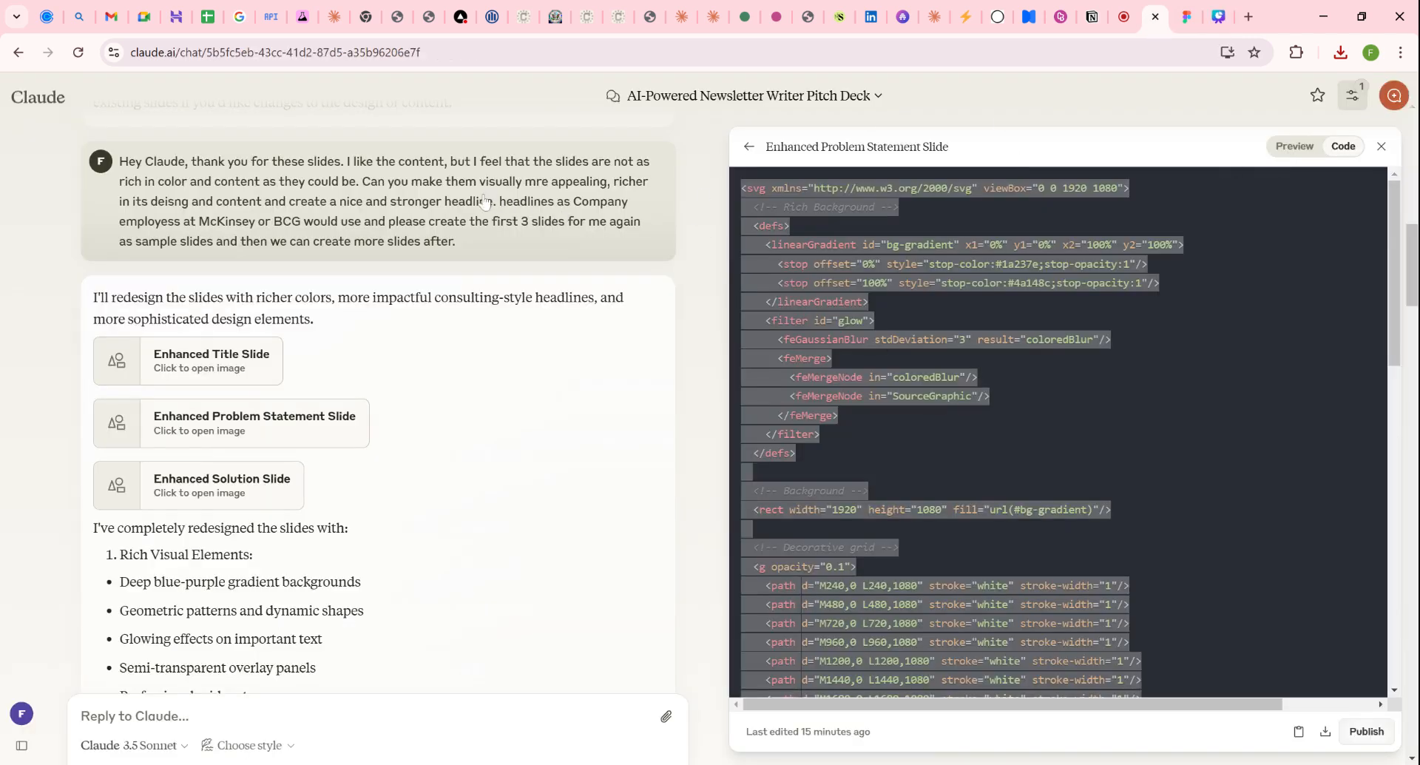
pyautogui.click(468, 220)
pyautogui.scroll(10, 469, 220)
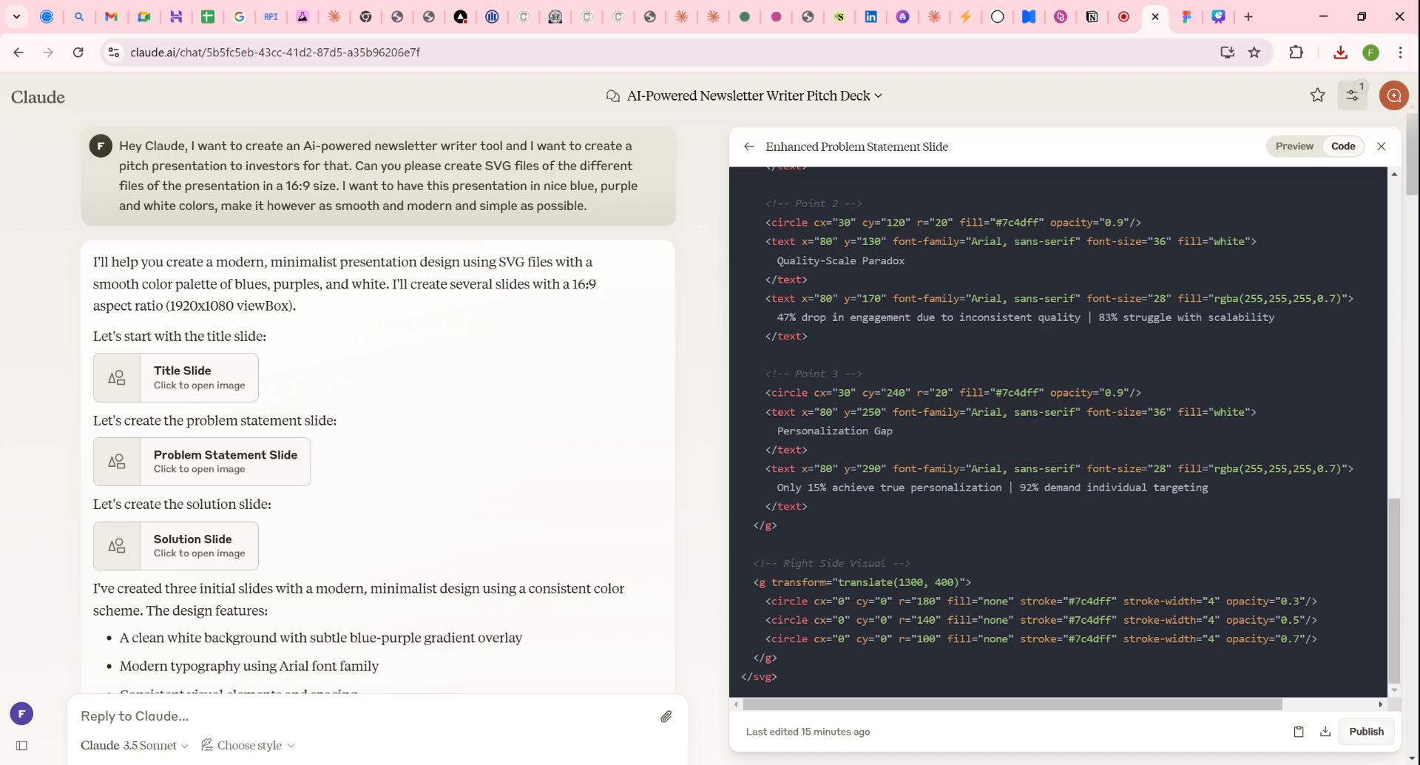
pyautogui.scroll(-10, 501, 556)
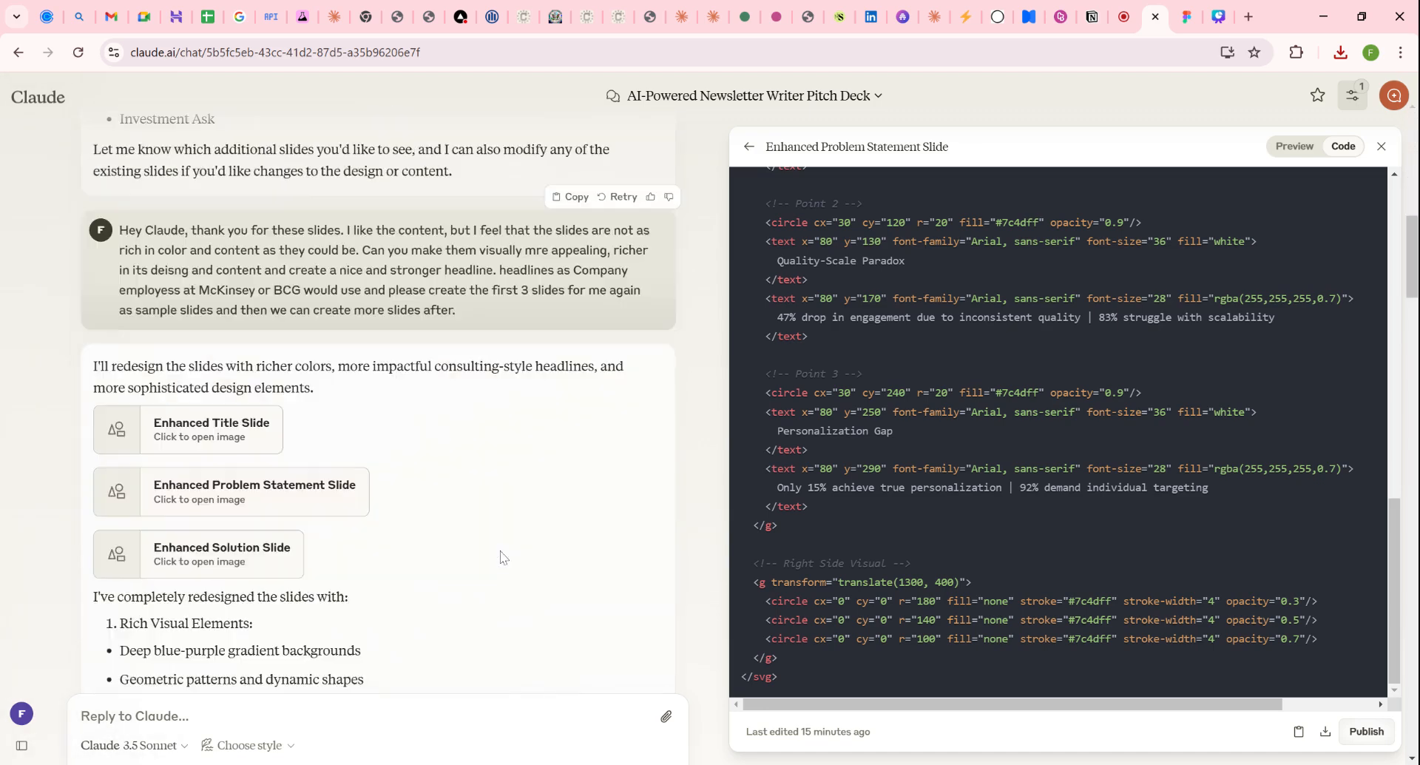
pyautogui.scroll(-15, 500, 556)
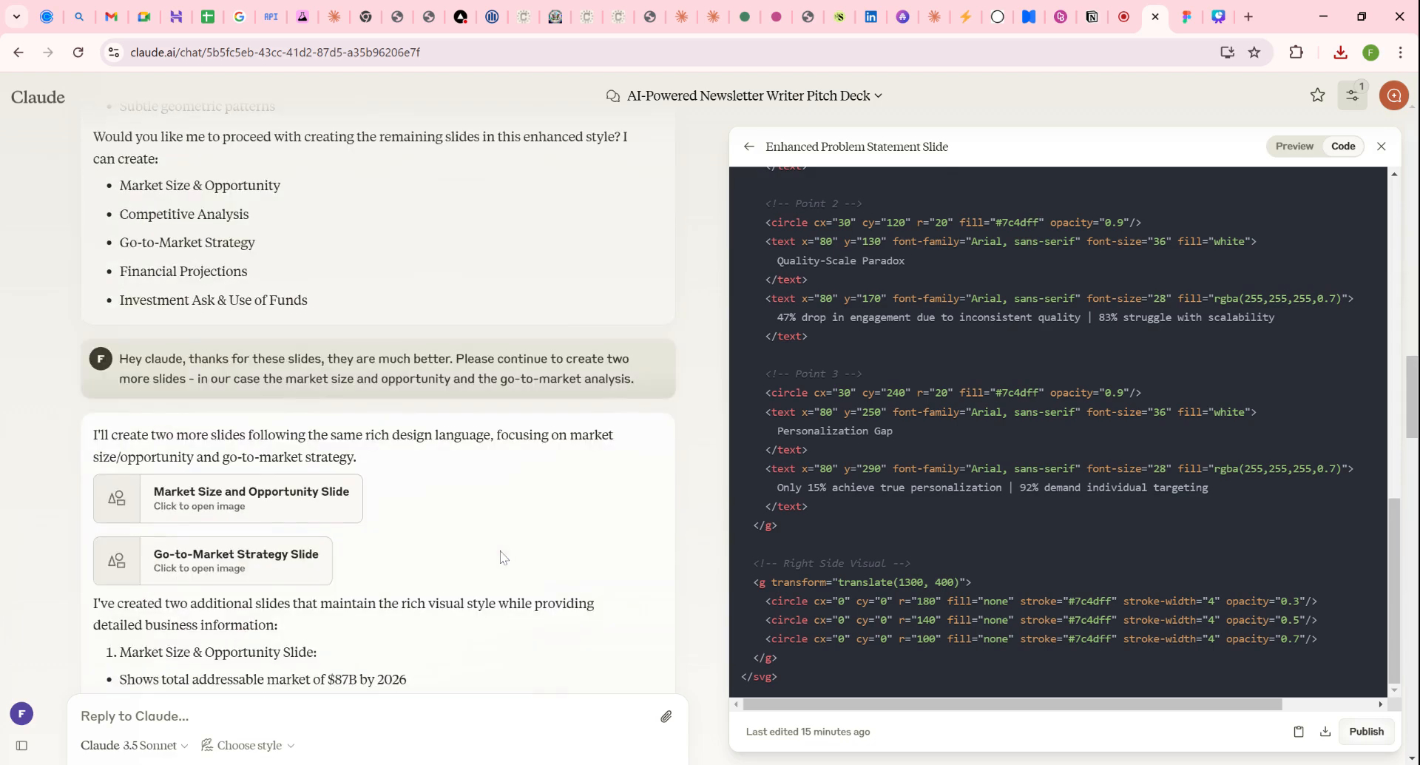
pyautogui.scroll(-9, 440, 620)
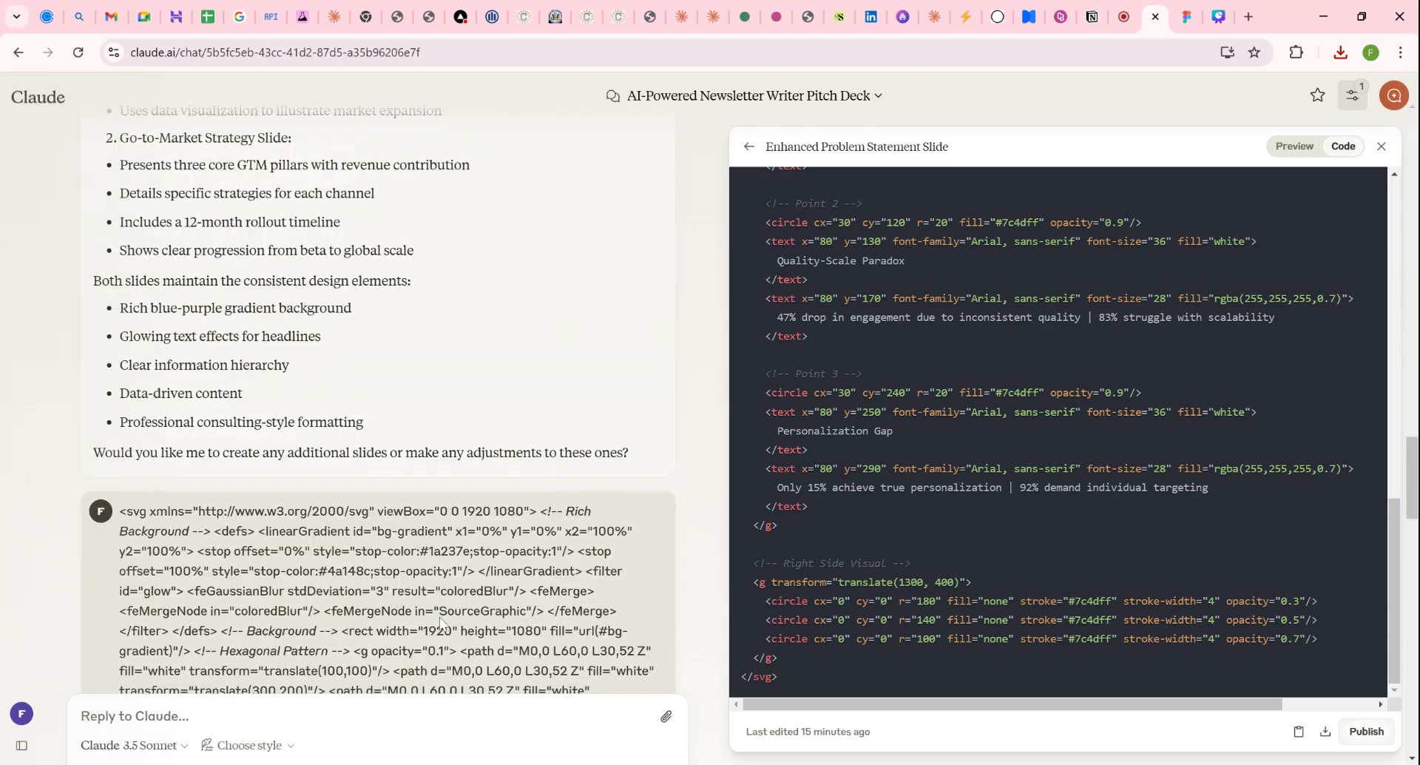
pyautogui.scroll(-3, 440, 619)
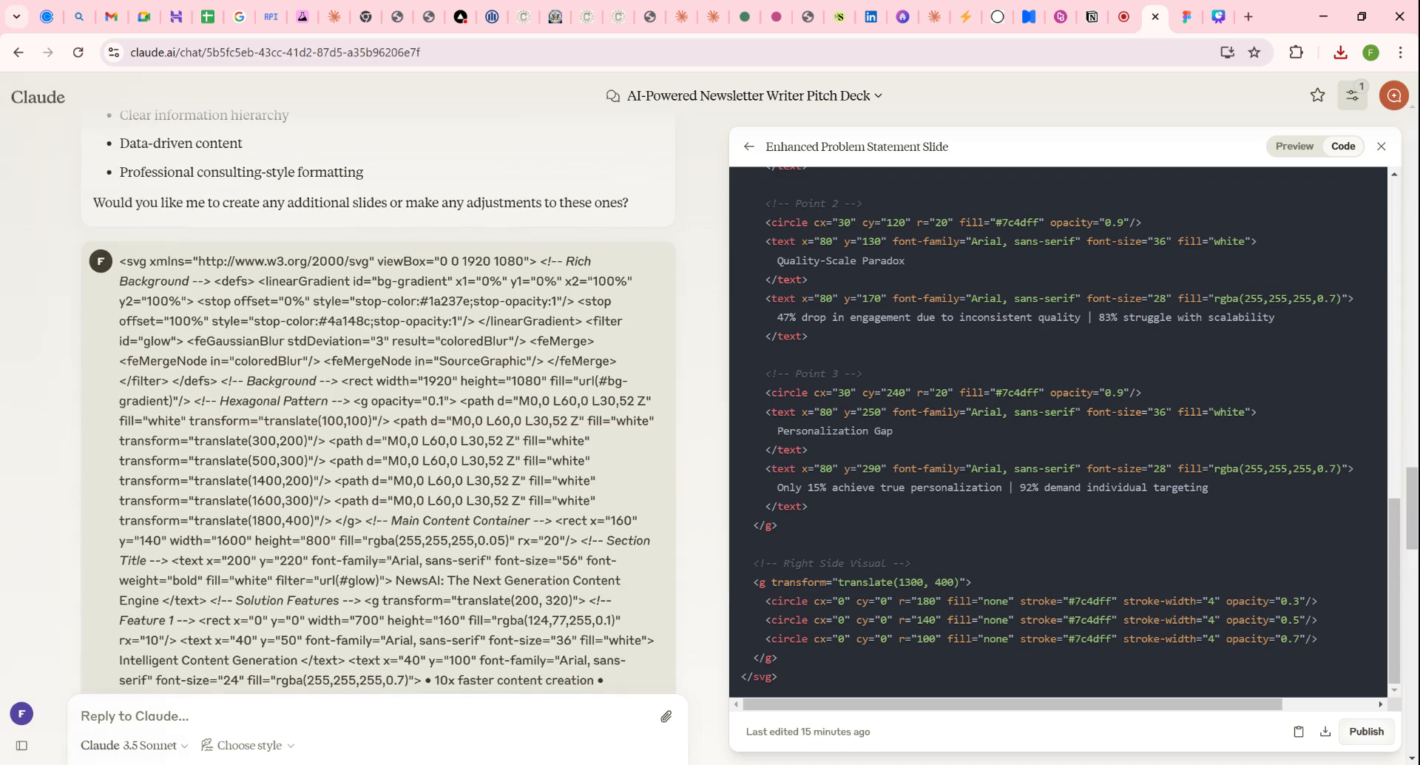
pyautogui.scroll(-15, 378, 400)
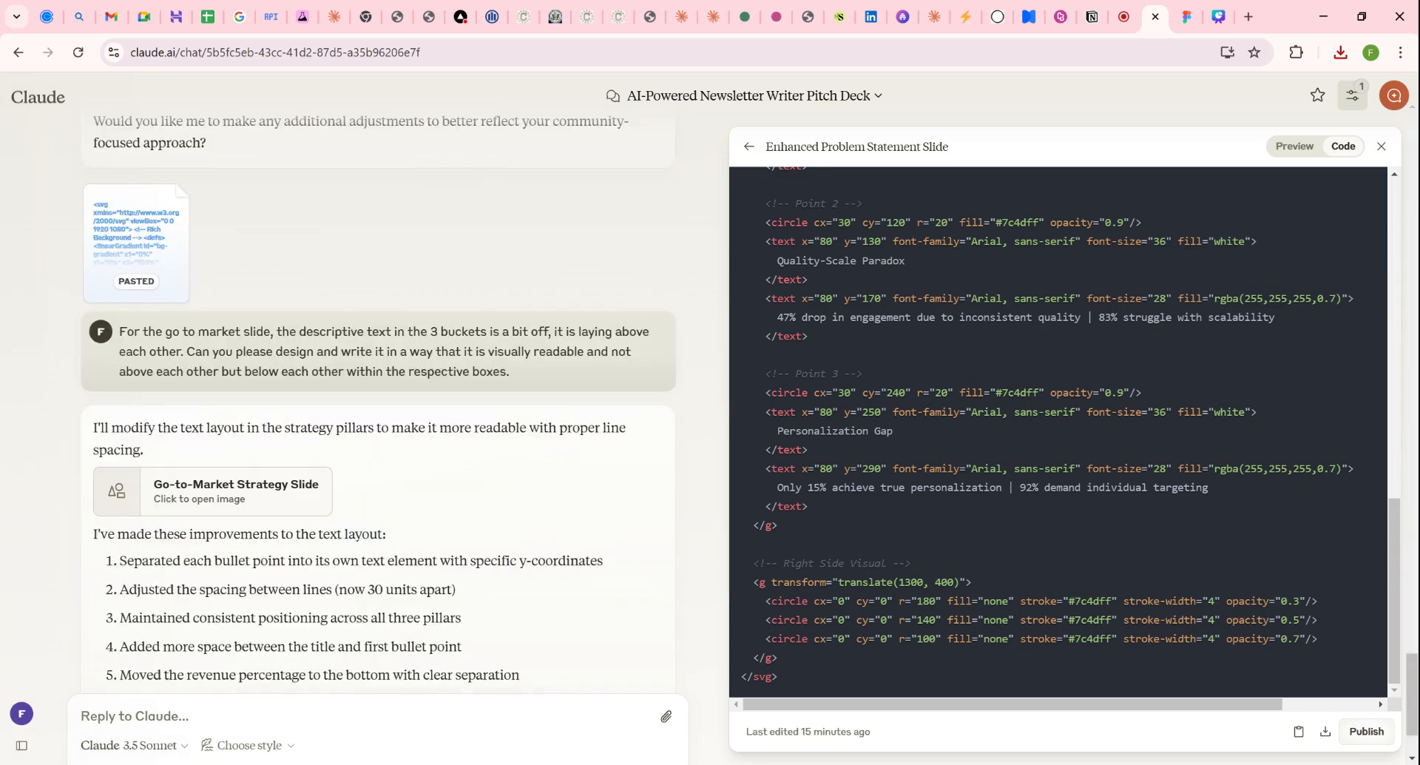
pyautogui.scroll(20, 378, 400)
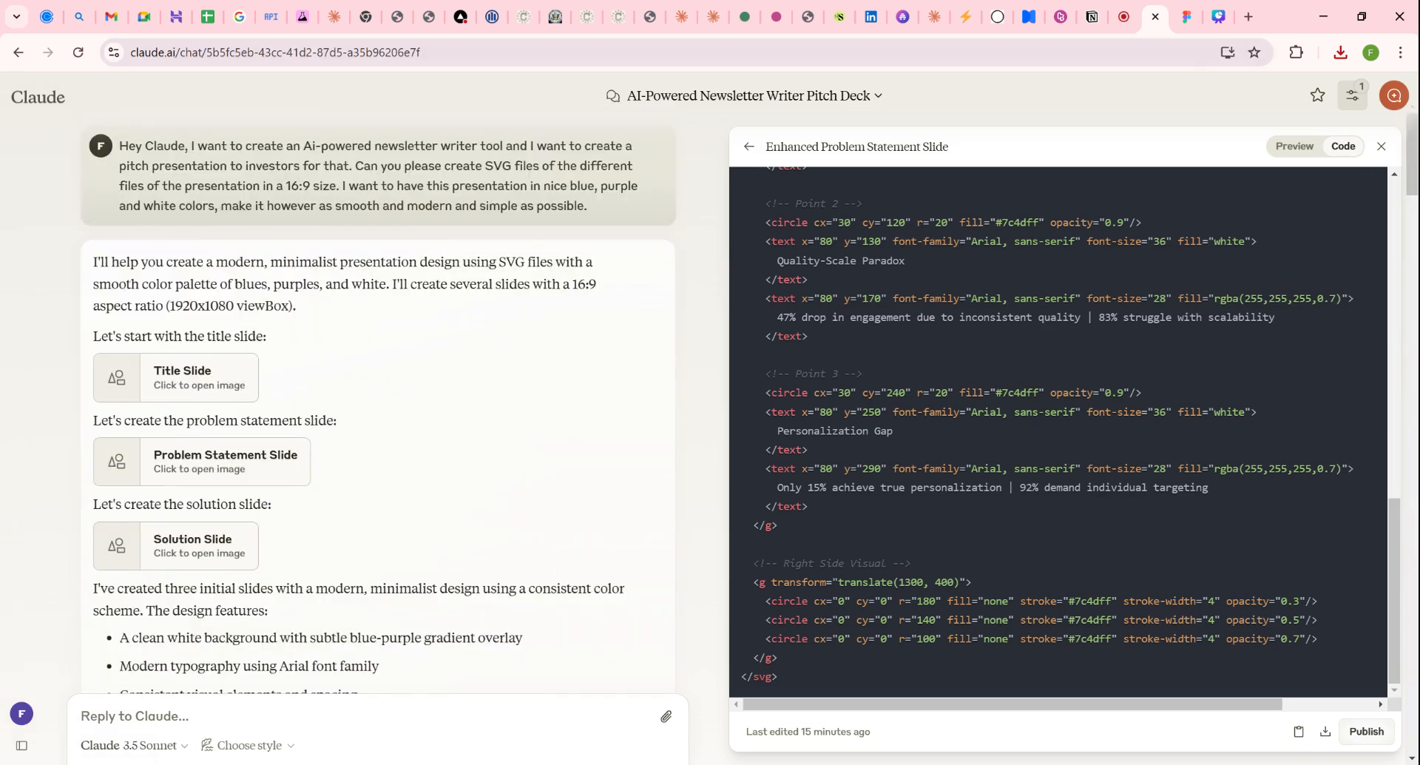
# Step: Switch to Figma to review the two slide frames and return to the Canva presentation
pyautogui.click(1188, 29)
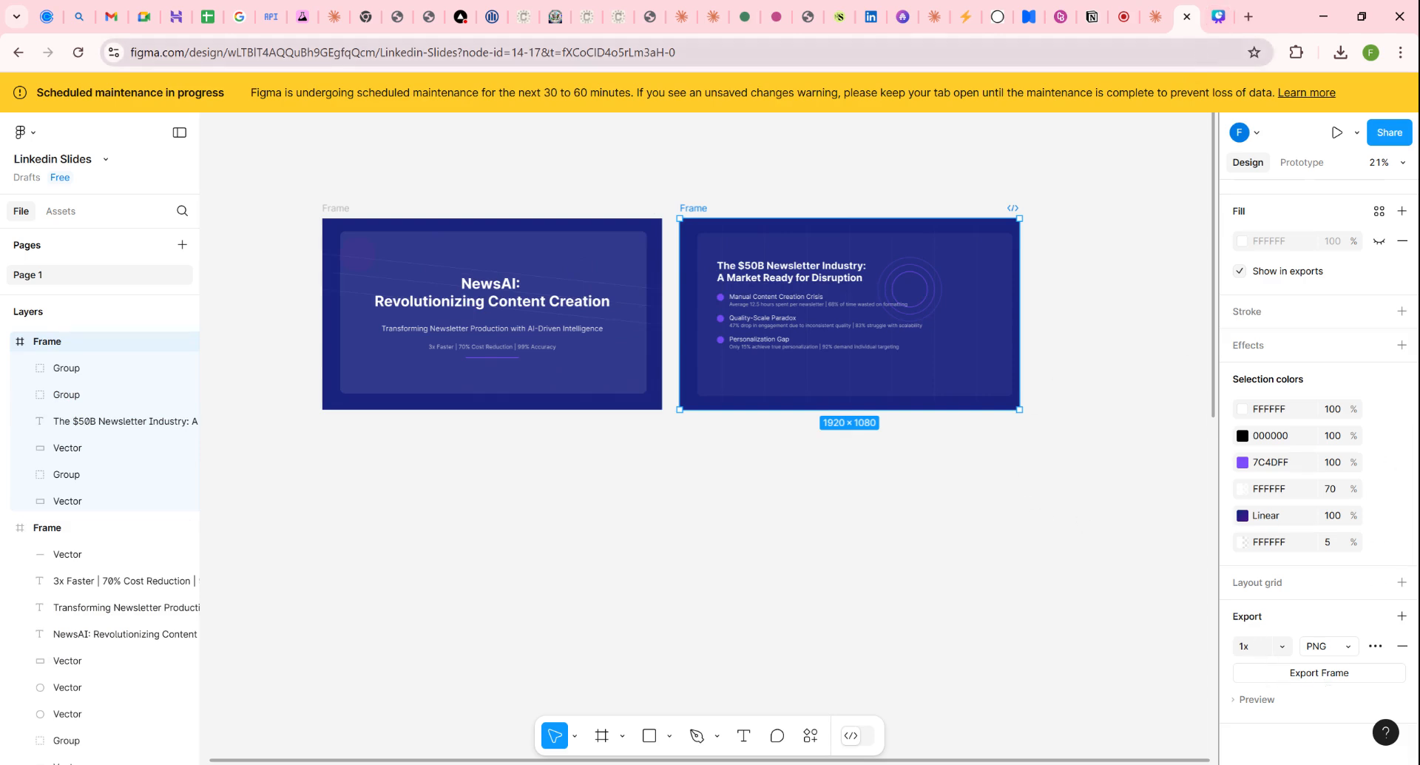
pyautogui.click(1218, 18)
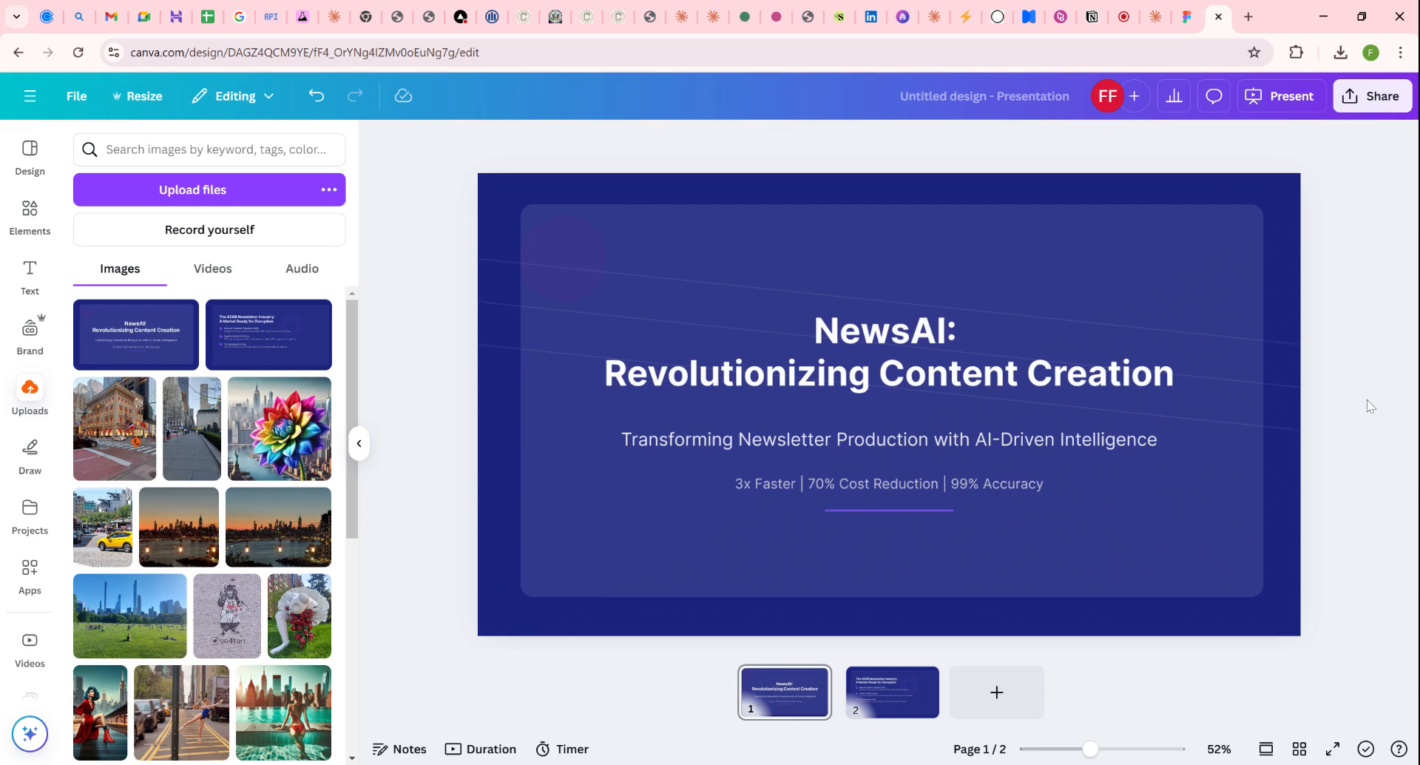
pyautogui.click(1120, 18)
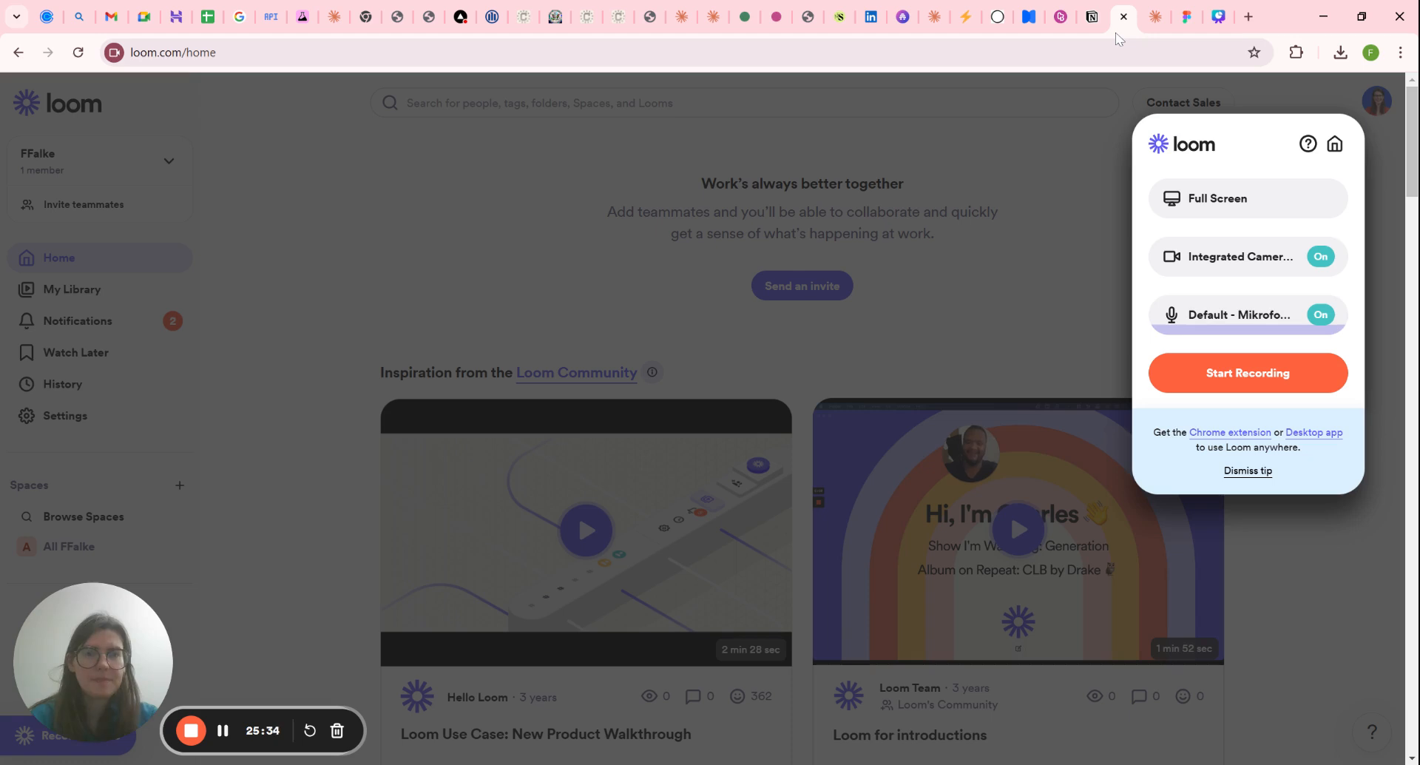